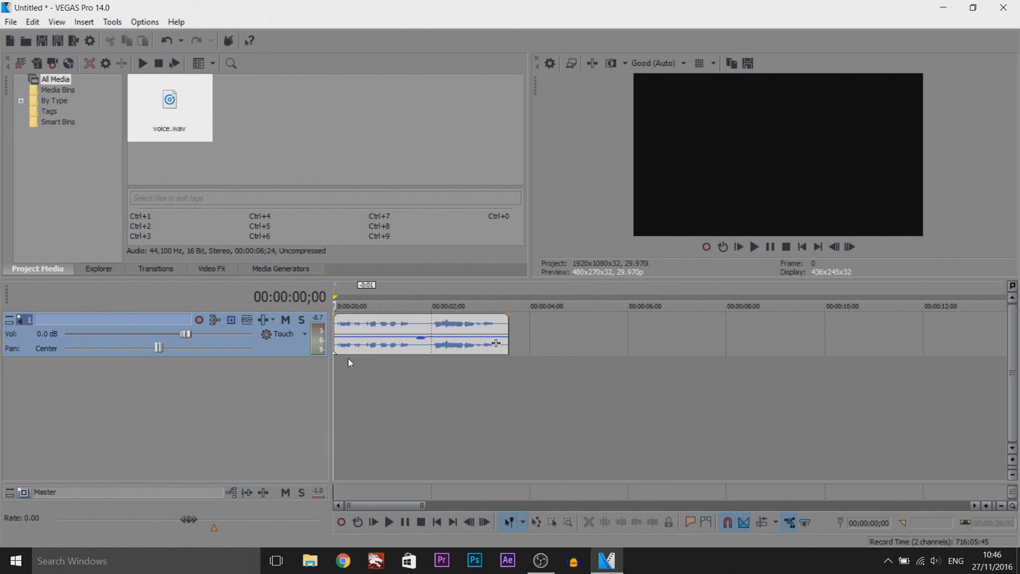
Step: Play the voice recording through and return the playhead to the pause at 00:00:01;19
key(space)
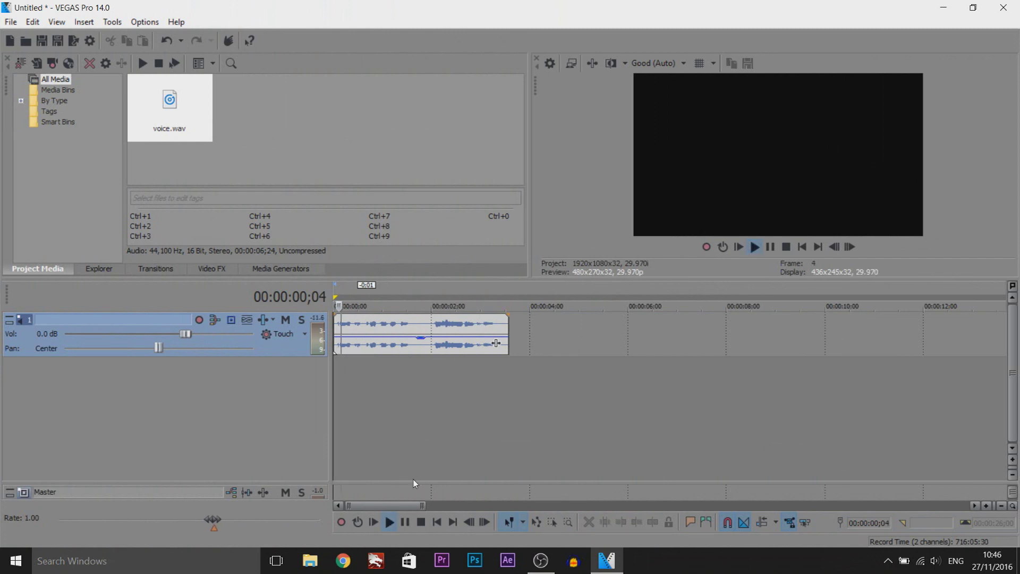
click(769, 248)
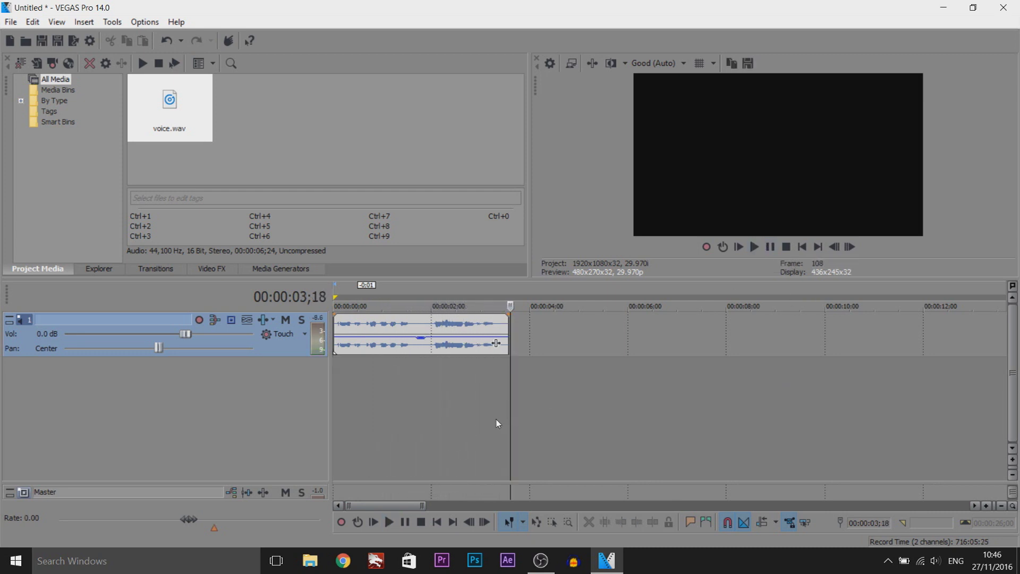
drag(509, 415, 413, 421)
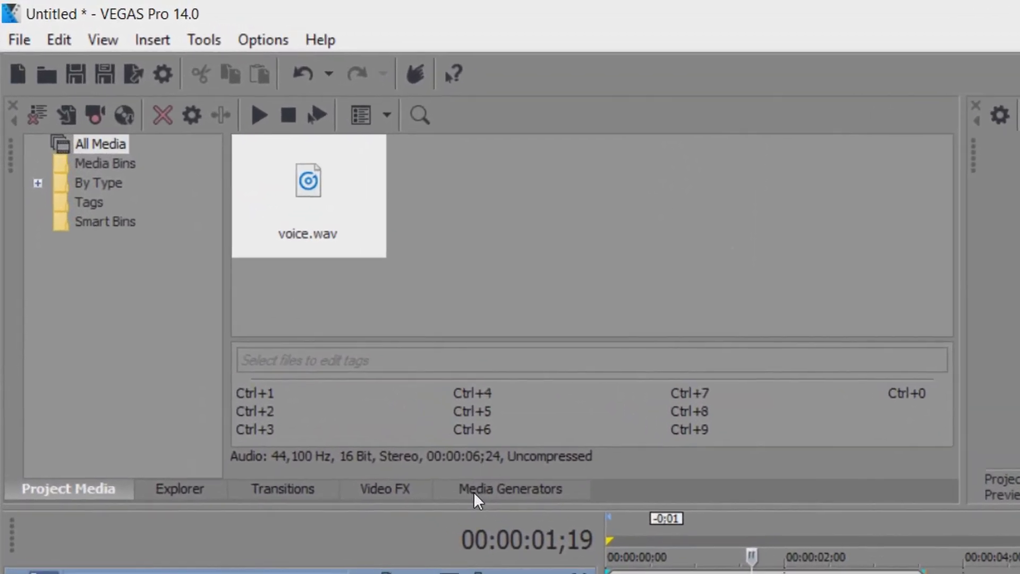
Step: Show the Media Generators and apply the Default Layout to the workspace
click(398, 410)
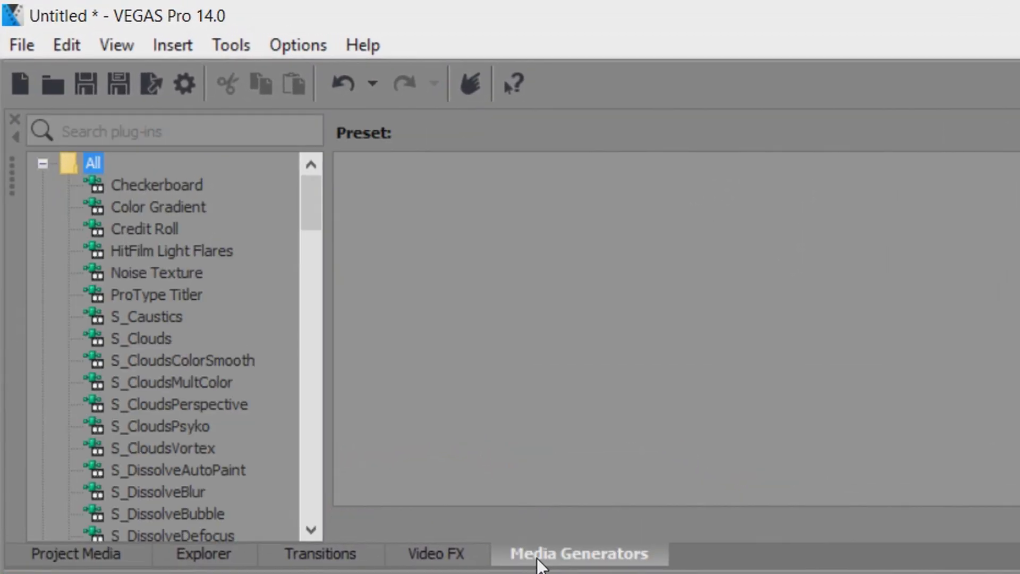
click(105, 55)
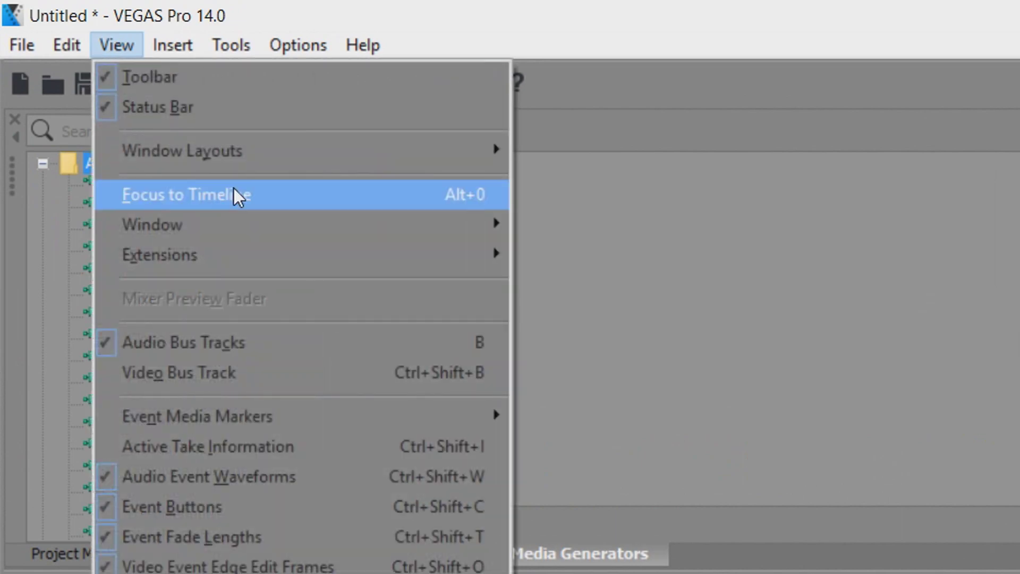
mouse_move(257, 159)
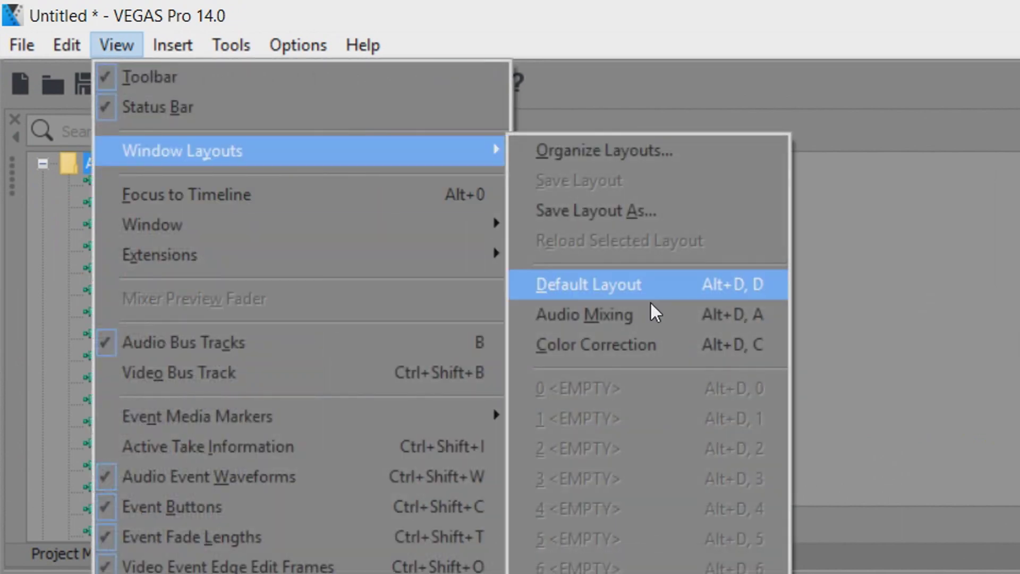
click(685, 294)
Step: Look through the presets of the (Legacy) Text generator
drag(307, 221, 312, 506)
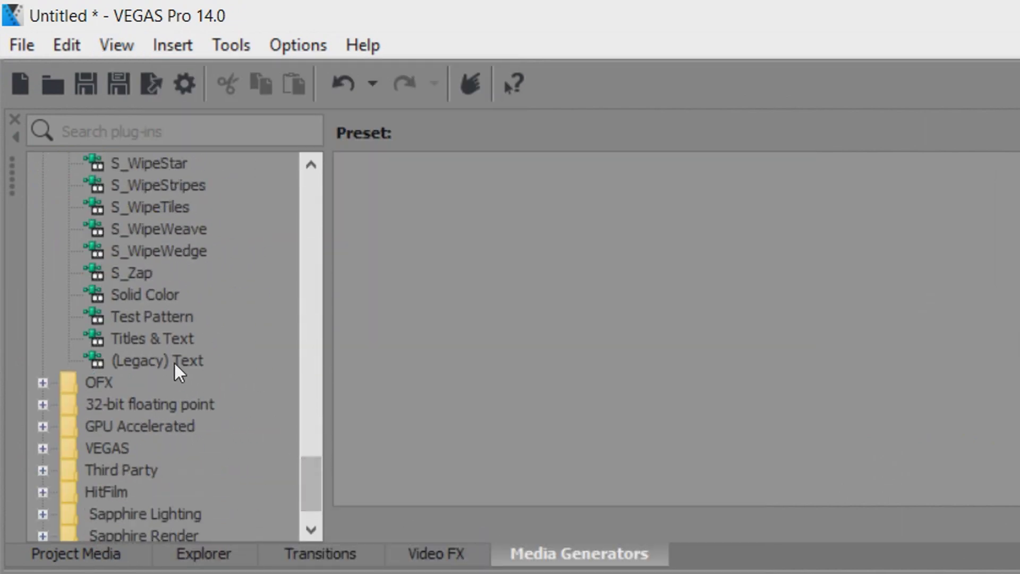
click(159, 366)
scroll(645, 329, down, 5)
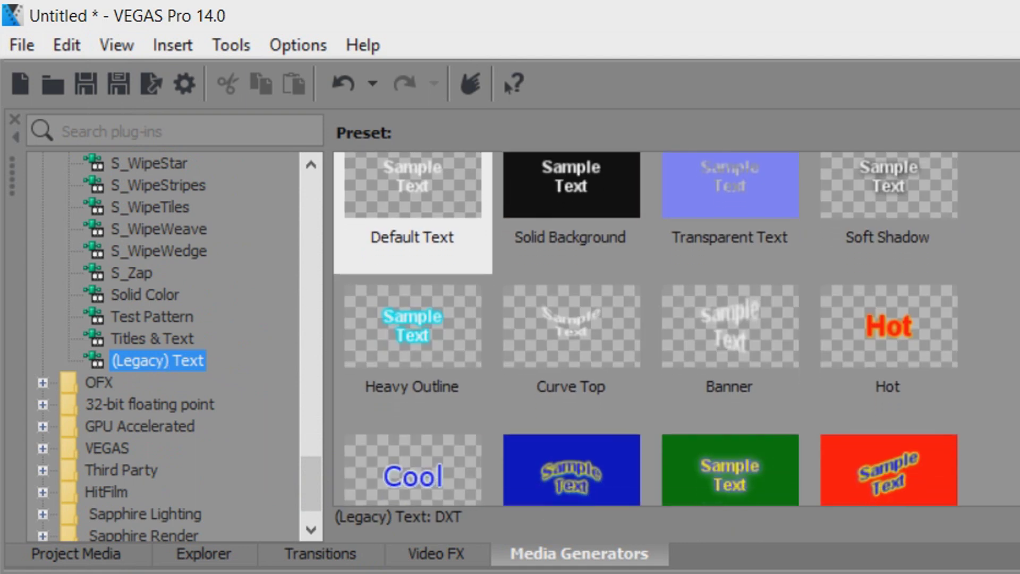
scroll(826, 364, up, 5)
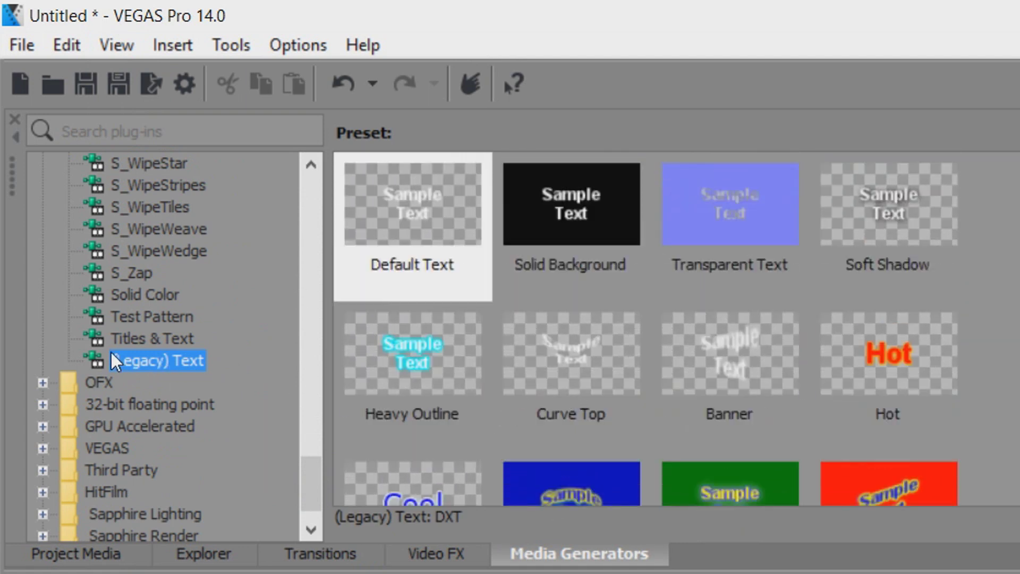
Step: Place the Dropping Words preset of Titles & Text at the start of the timeline, above the voice audio
click(140, 340)
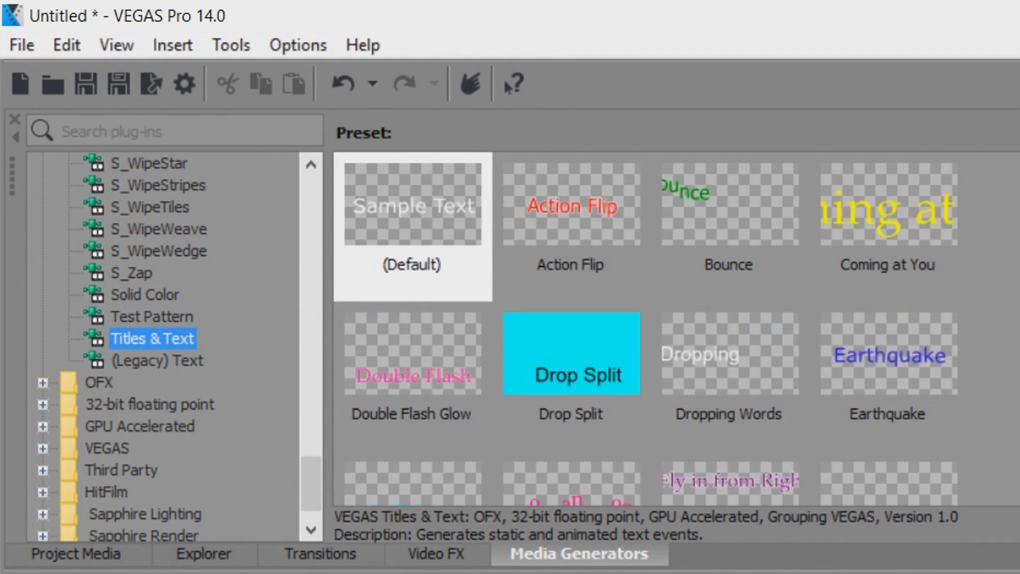
drag(667, 389, 340, 332)
drag(333, 30, 148, 73)
Step: Play the timeline from the start and pause at 00:00:00;16, where the first word is spoken
click(336, 348)
scroll(494, 383, up, 3)
scroll(513, 359, down, 2)
click(769, 248)
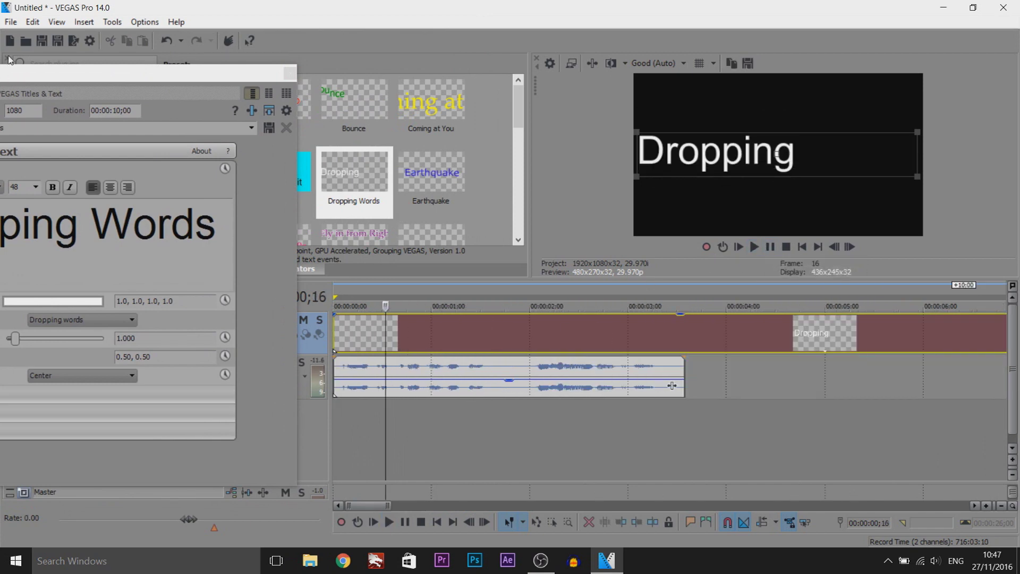
Step: Replace the title's text with KINETIC and set its font to Impact
drag(85, 65, 368, 46)
click(389, 222)
key(ctrl+a)
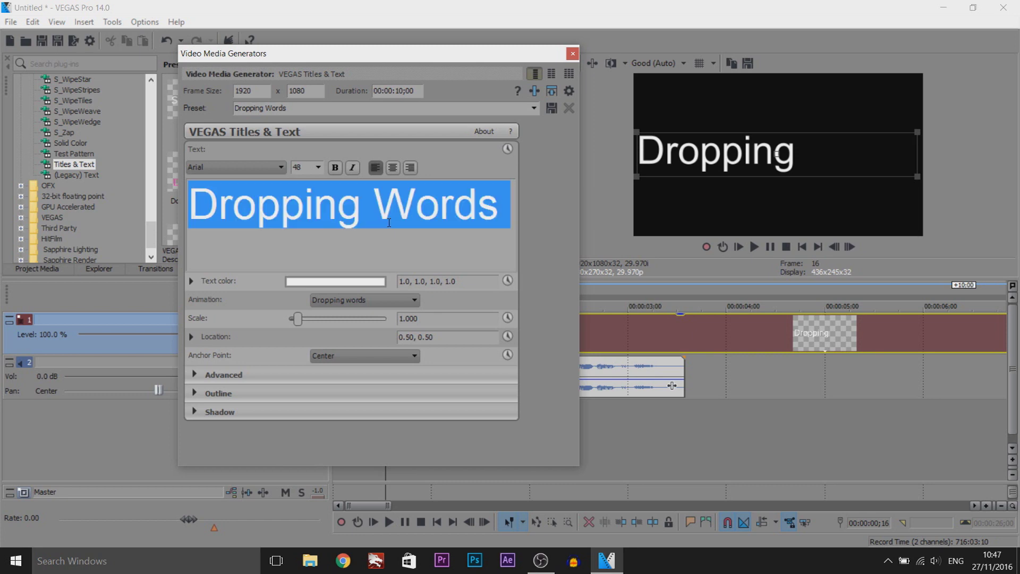
text(KINETIC)
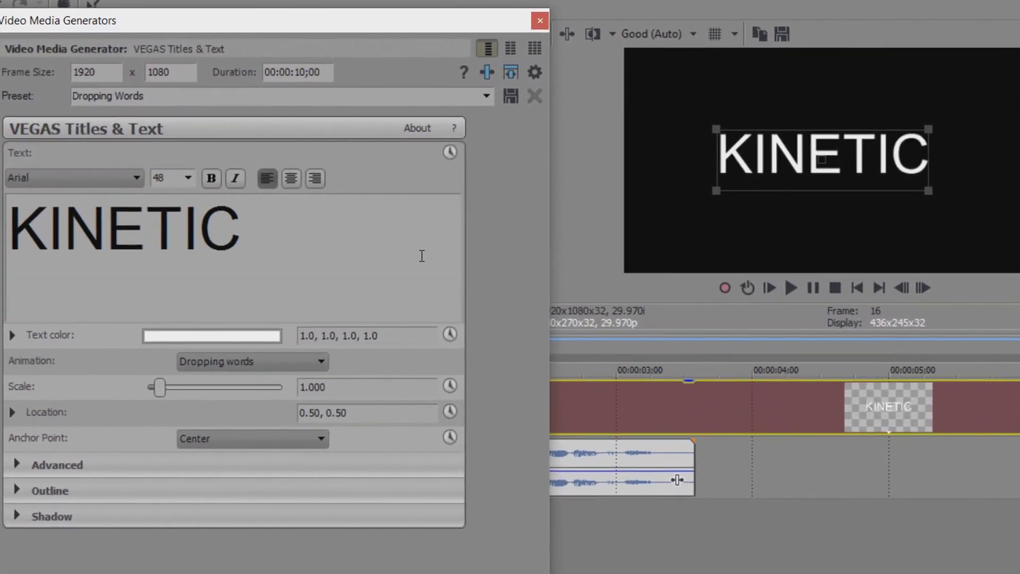
key(ctrl+a)
click(100, 181)
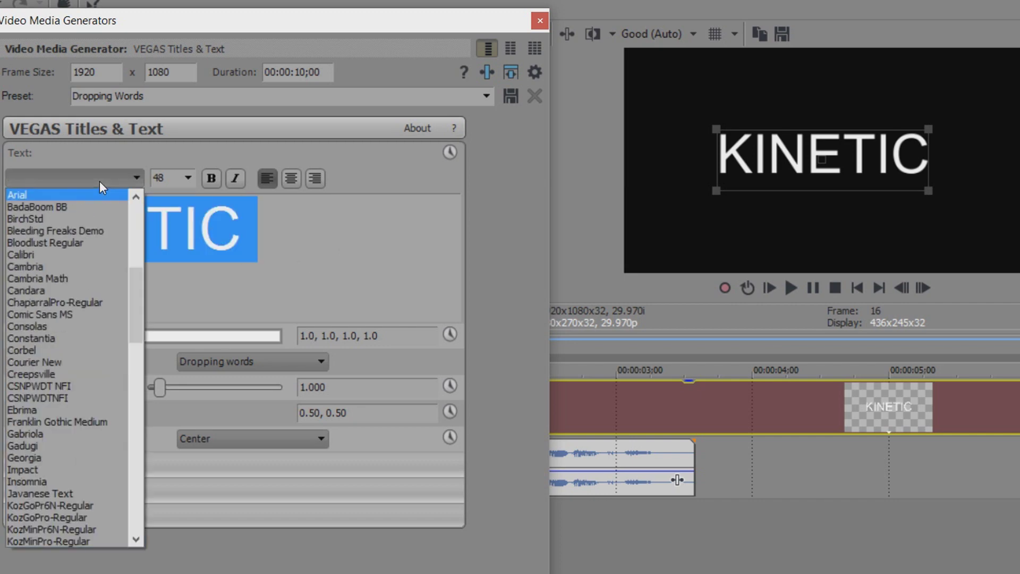
drag(135, 296, 123, 505)
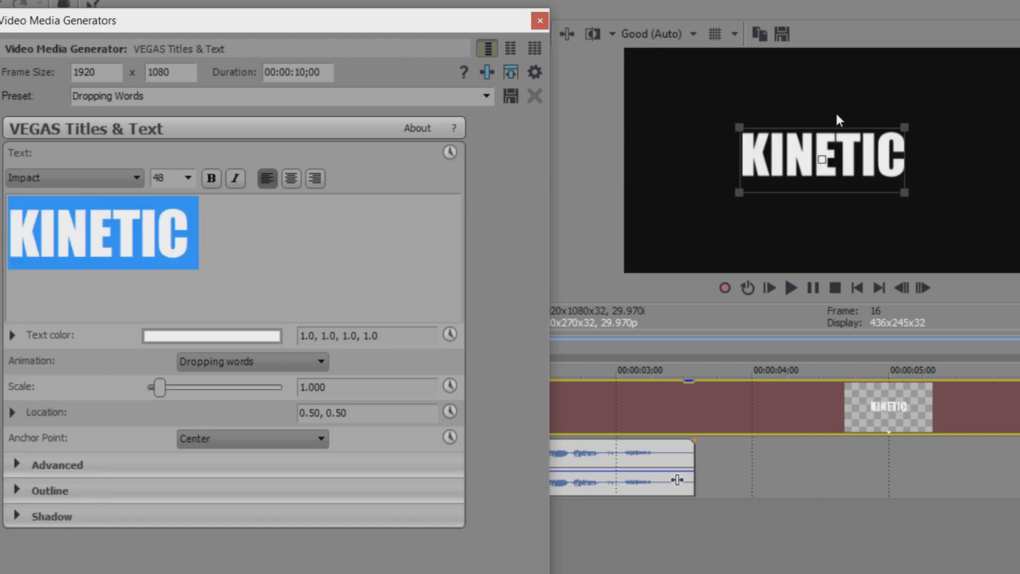
Step: Enlarge the KINETIC title to a scale of about 1.429 and move it to the lower-right corner of the video frame
click(866, 165)
drag(866, 168, 830, 133)
drag(758, 56, 788, 73)
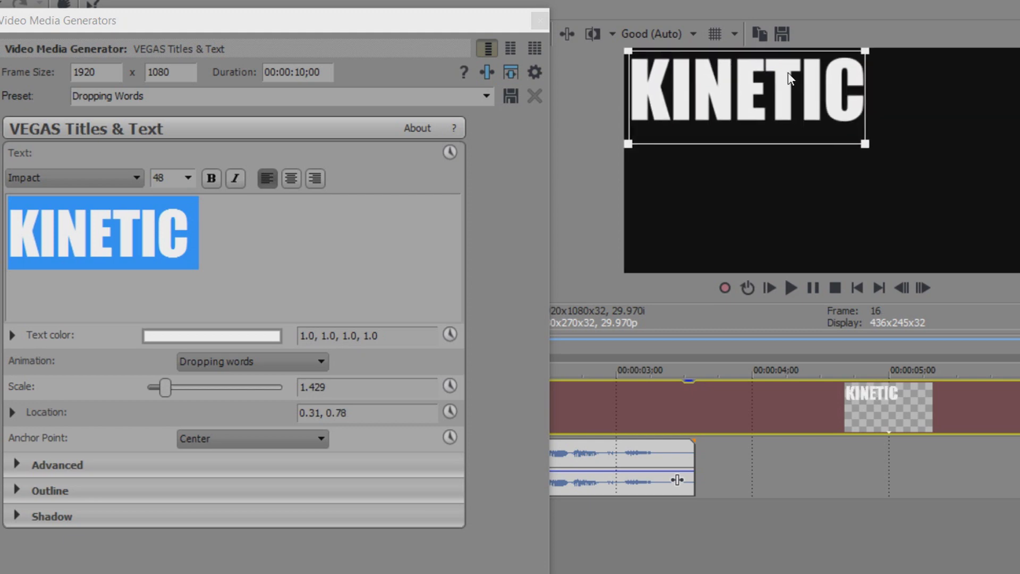
drag(693, 91, 825, 223)
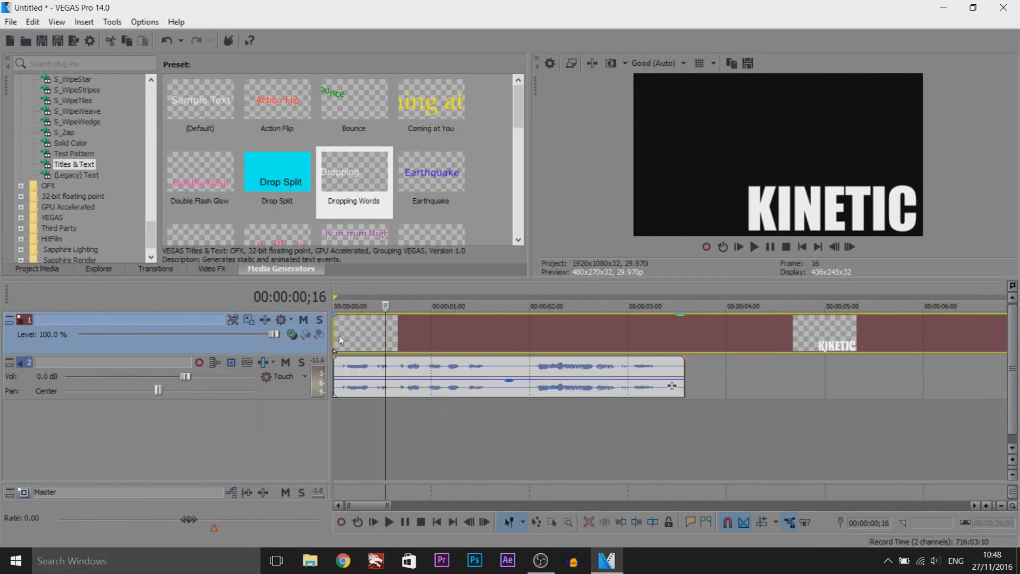
Step: Play the timeline from the start to locate where the second word of the voice recording begins
key(space)
click(769, 250)
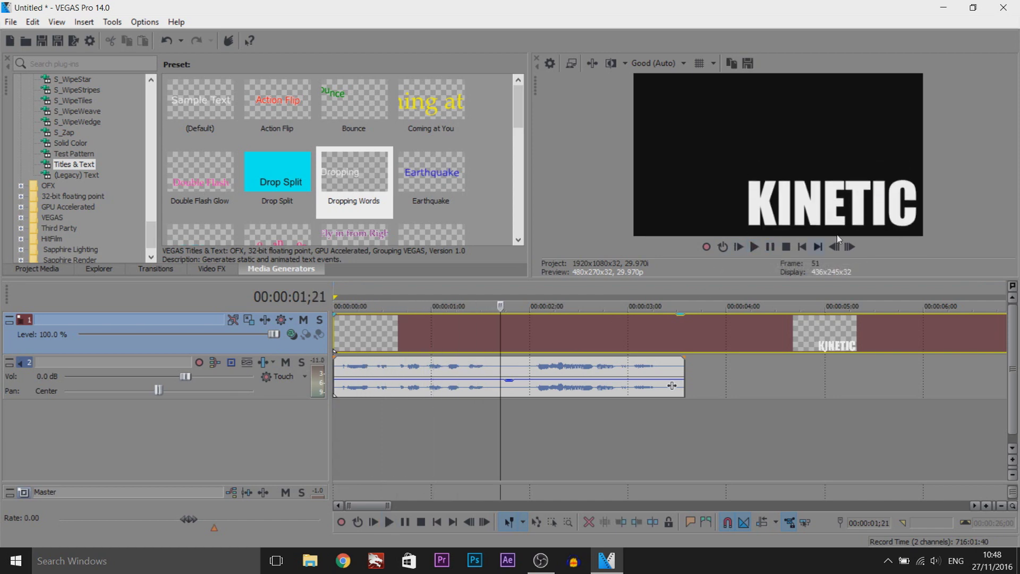
click(338, 327)
key(space)
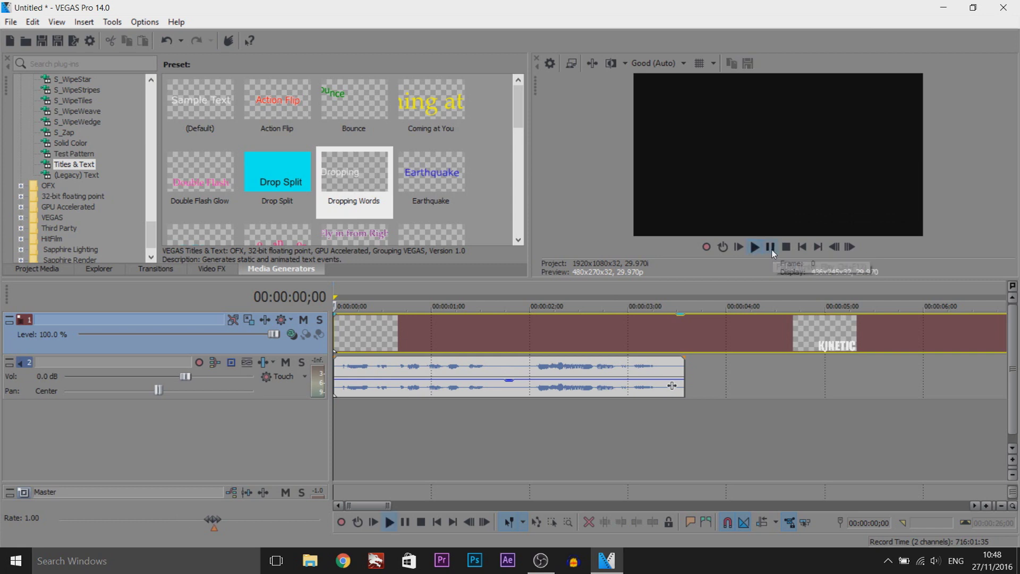
click(772, 252)
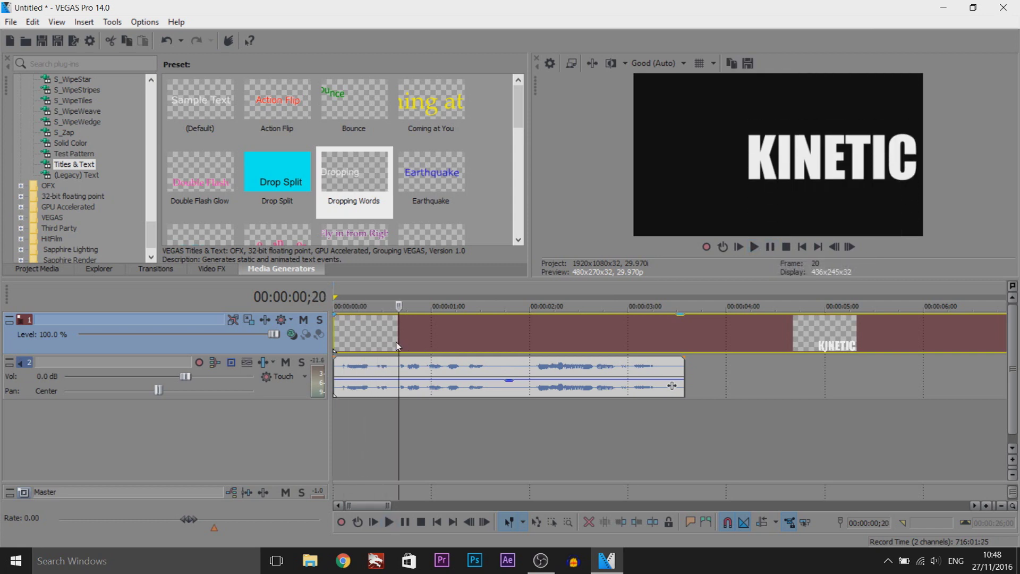
Step: Insert a video track above the KINETIC title and add the (Legacy) Text preset Default Text at frame 19
click(396, 343)
right_click(318, 361)
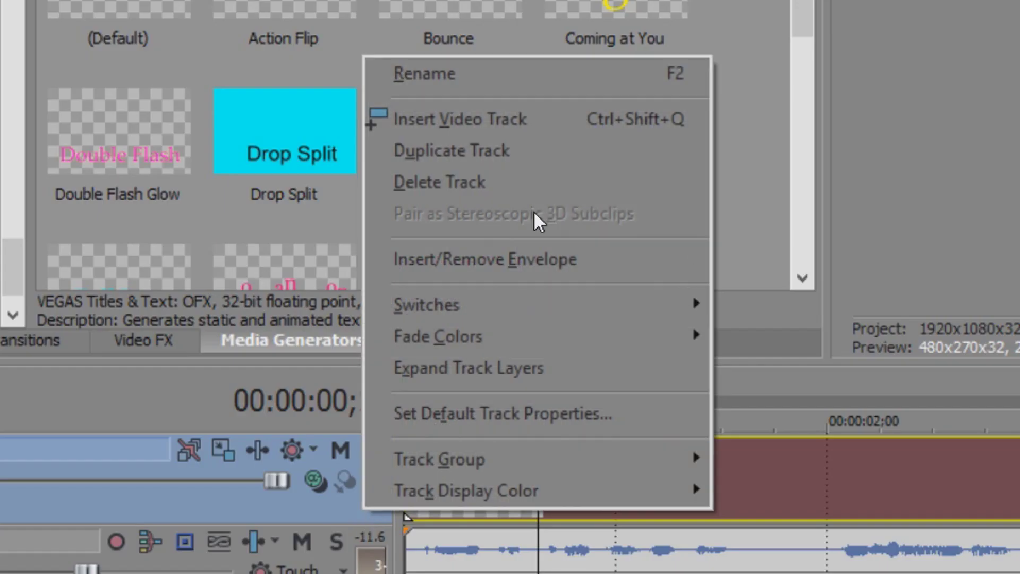
click(398, 168)
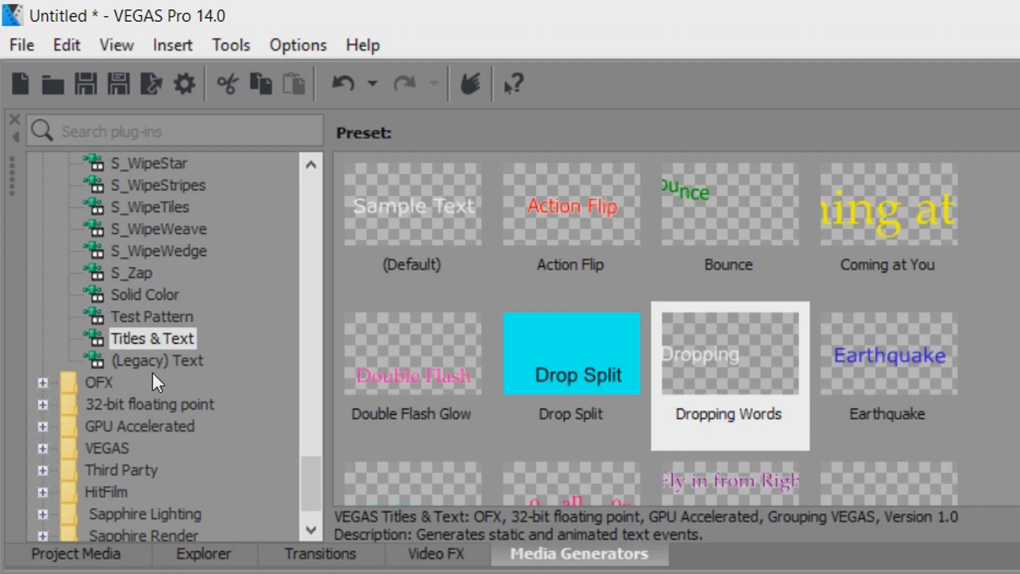
click(162, 361)
drag(455, 212, 705, 410)
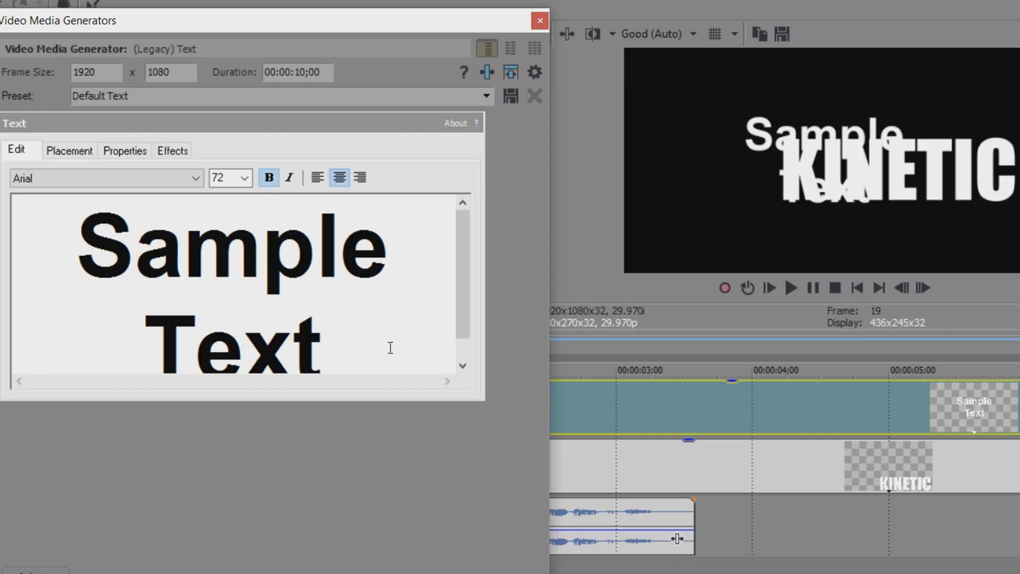
Step: Replace the sample text of the new title with TYPOGRAPHY
key(ctrl+a)
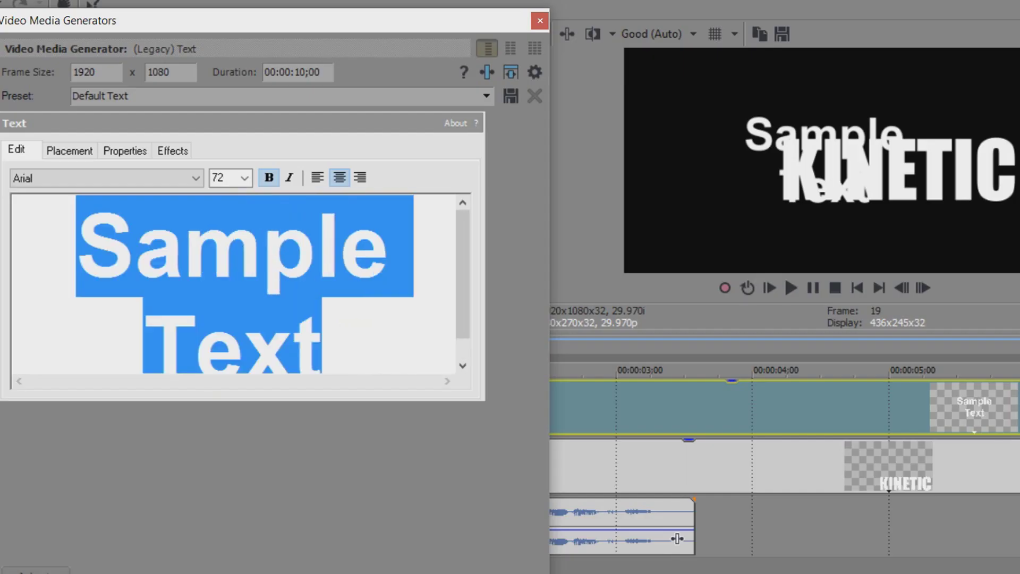
text(TYPO)
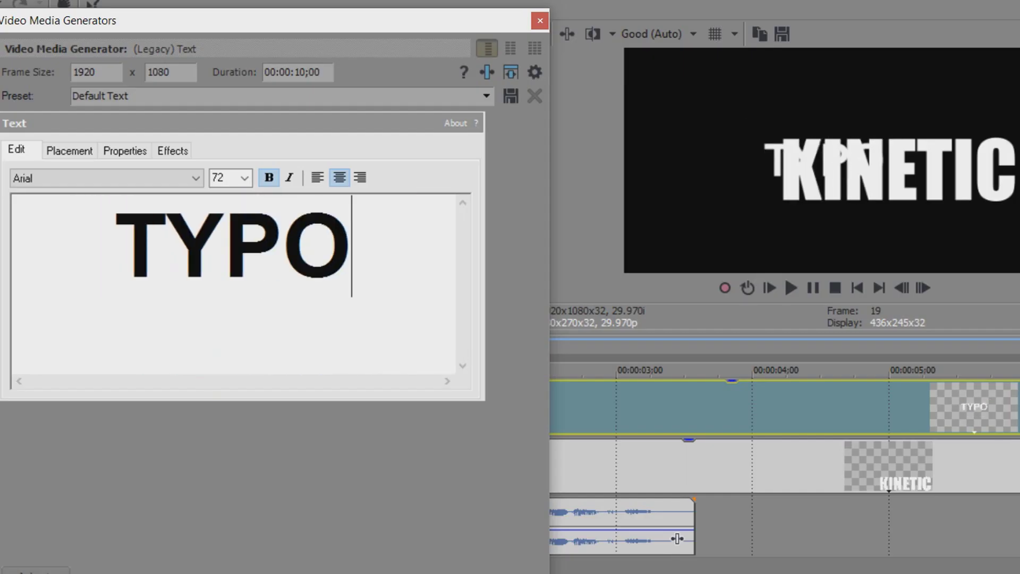
text(GRAPHY)
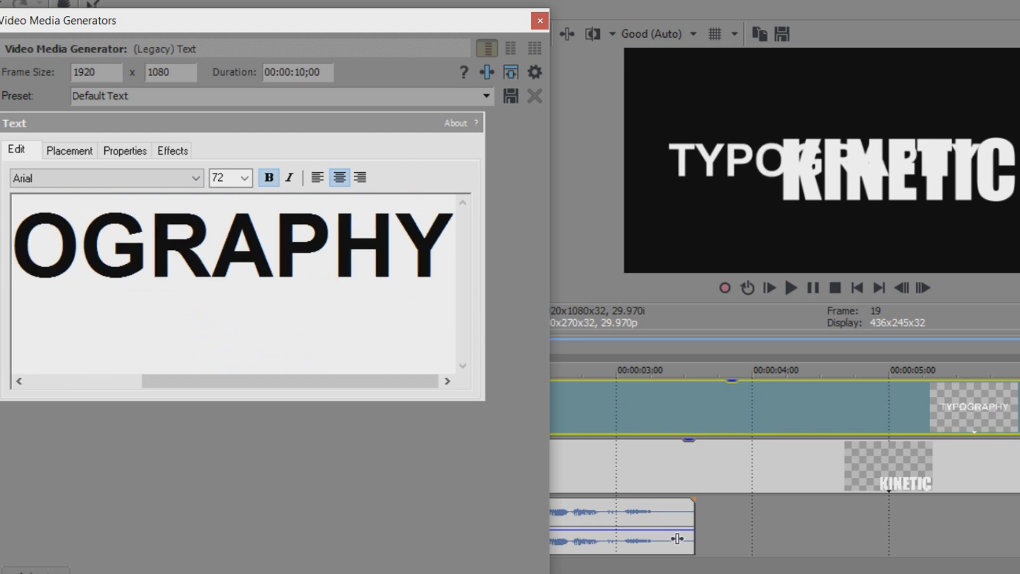
Step: Change the font of the whole TYPOGRAPHY text to Impact
key(ctrl+a)
click(78, 179)
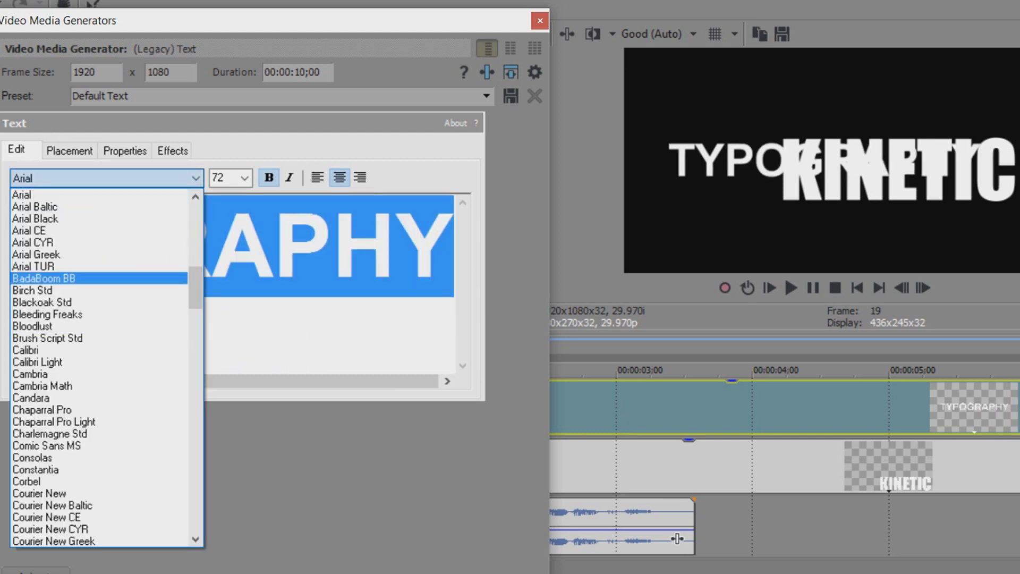
scroll(116, 339, down, 5)
scroll(189, 313, down, 6)
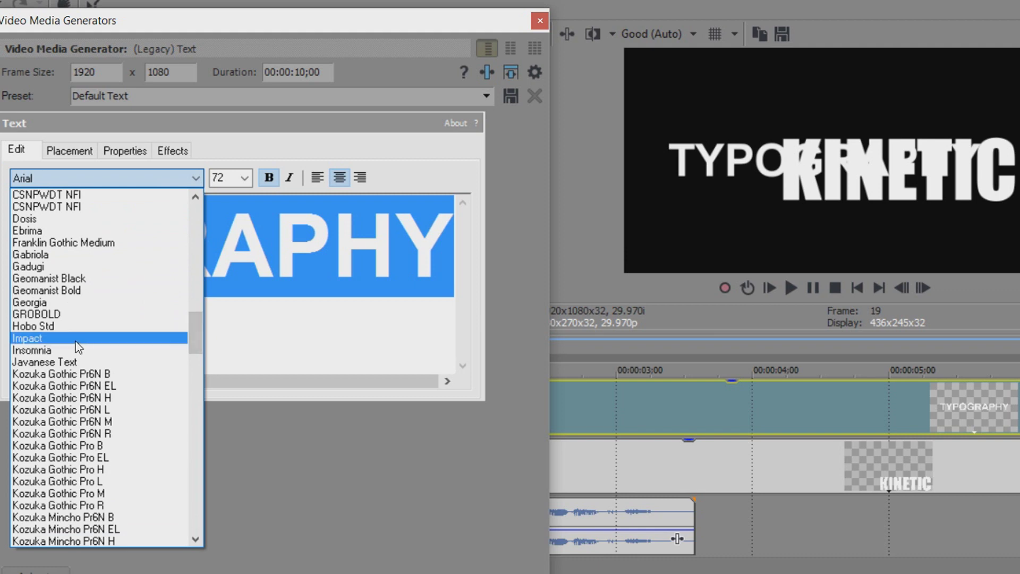
click(78, 339)
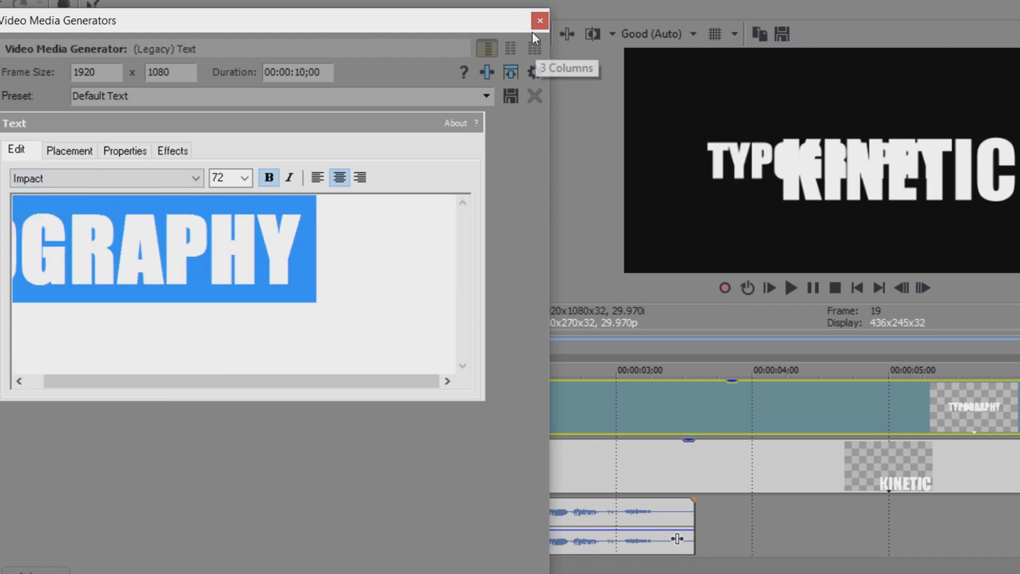
Step: Position the TYPOGRAPHY text at the left edge of the video frame, just above the settled KINETIC title
click(737, 165)
click(125, 151)
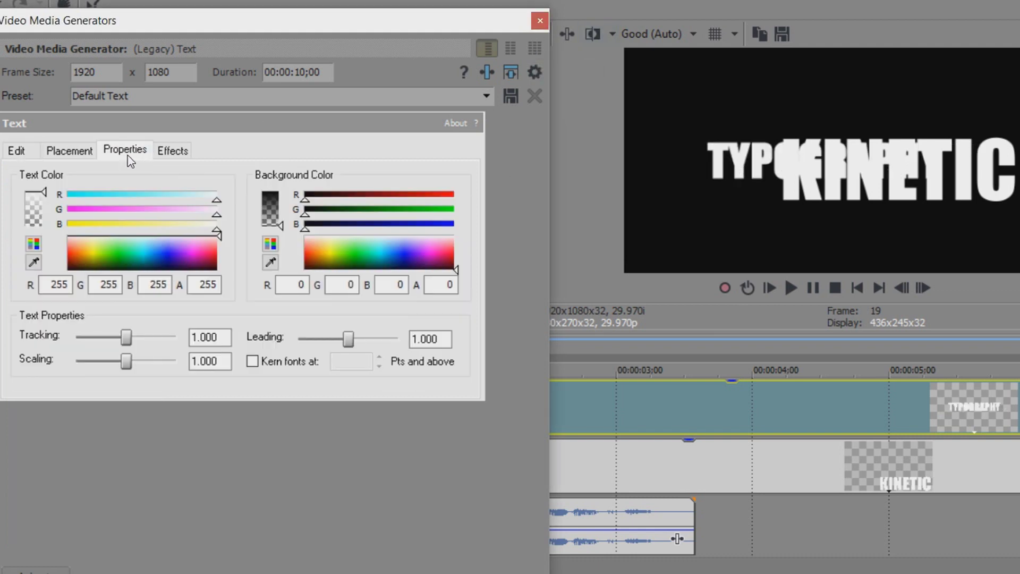
click(70, 150)
mouse_move(124, 307)
mouse_down()
mouse_move(105, 312)
mouse_move(114, 328)
mouse_move(106, 302)
mouse_up()
click(589, 366)
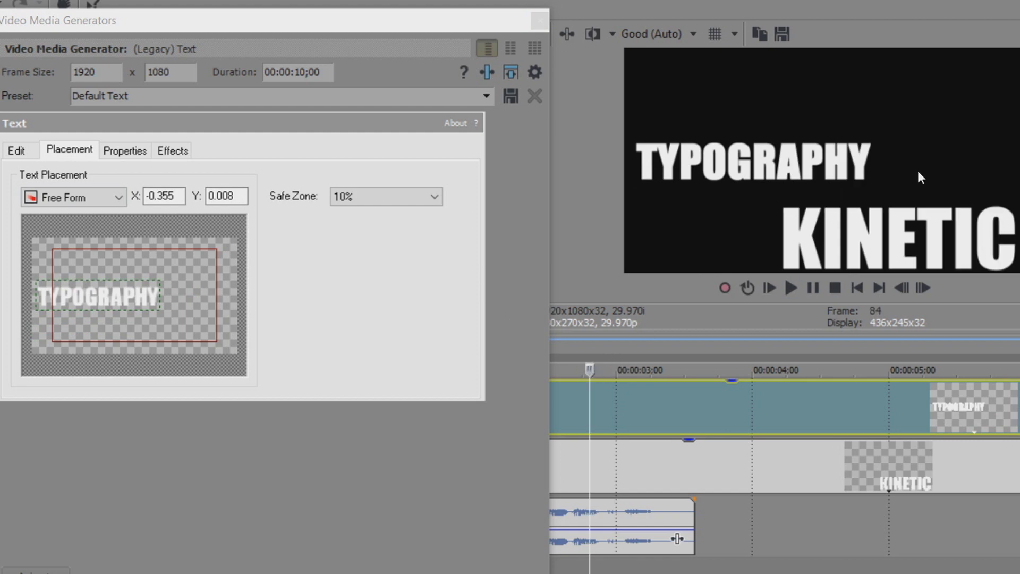
drag(133, 290, 136, 297)
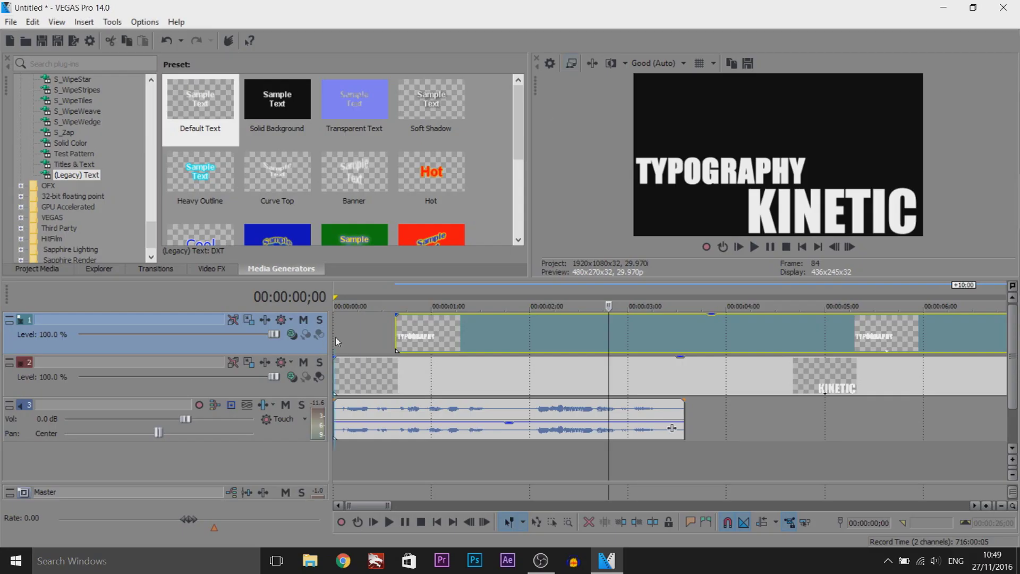
Step: Preview both titles from the start and insert another video track above the TYPOGRAPHY track
click(334, 335)
click(754, 246)
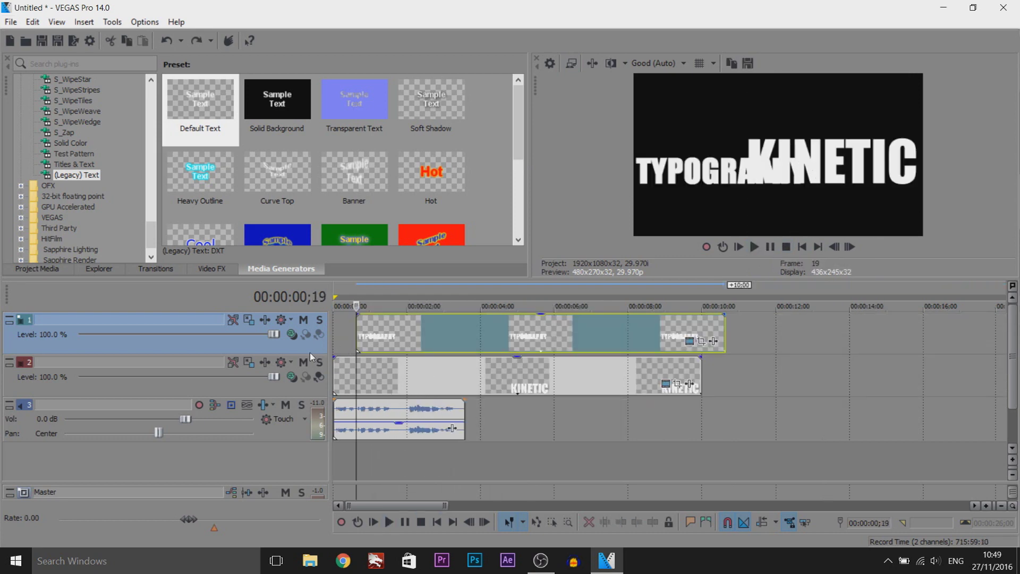
right_click(312, 357)
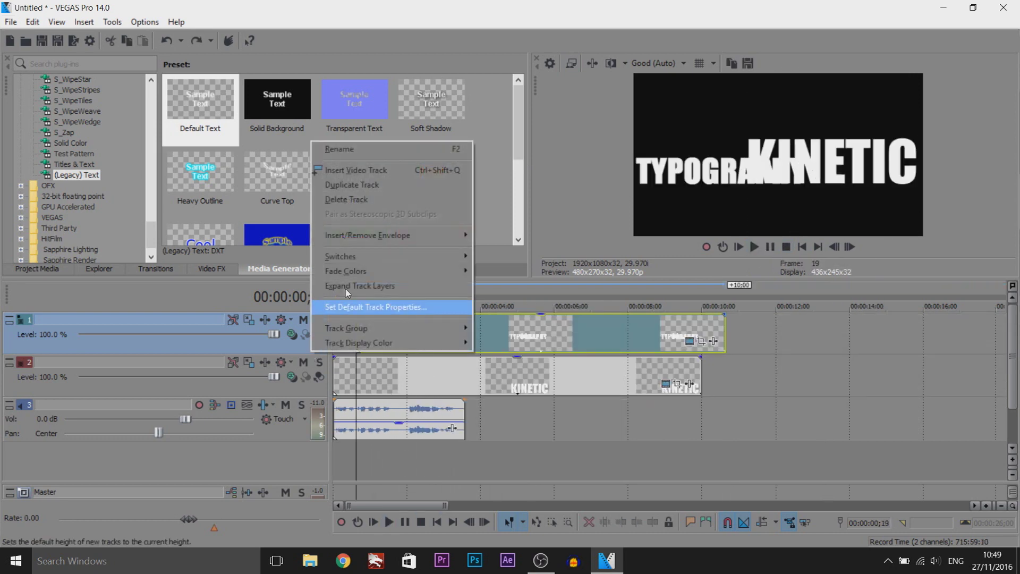
click(346, 171)
scroll(393, 416, up, 4)
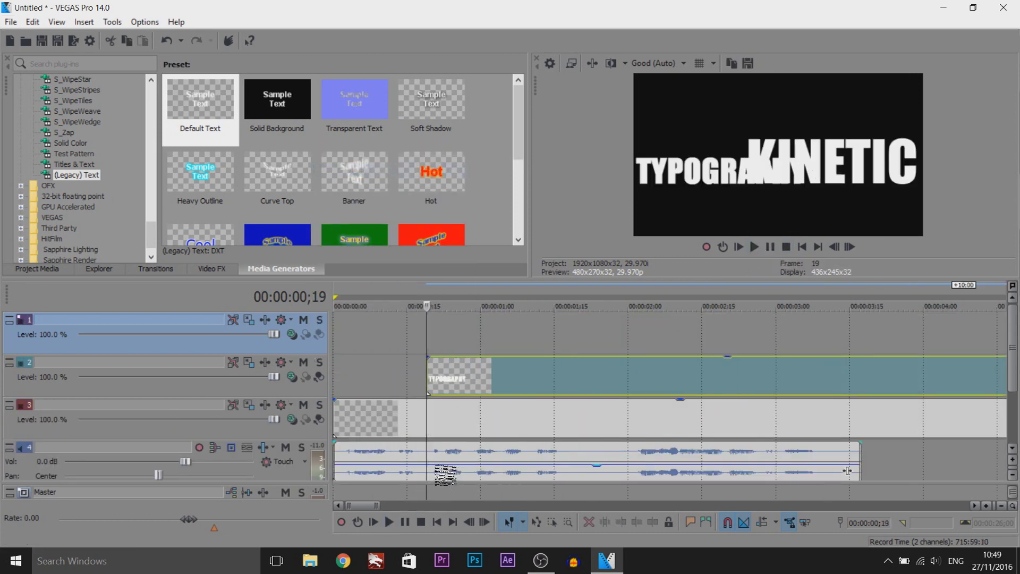
Step: Find where the next word is spoken and add a Default Text title to the empty top track at 00:00:02;01
click(771, 248)
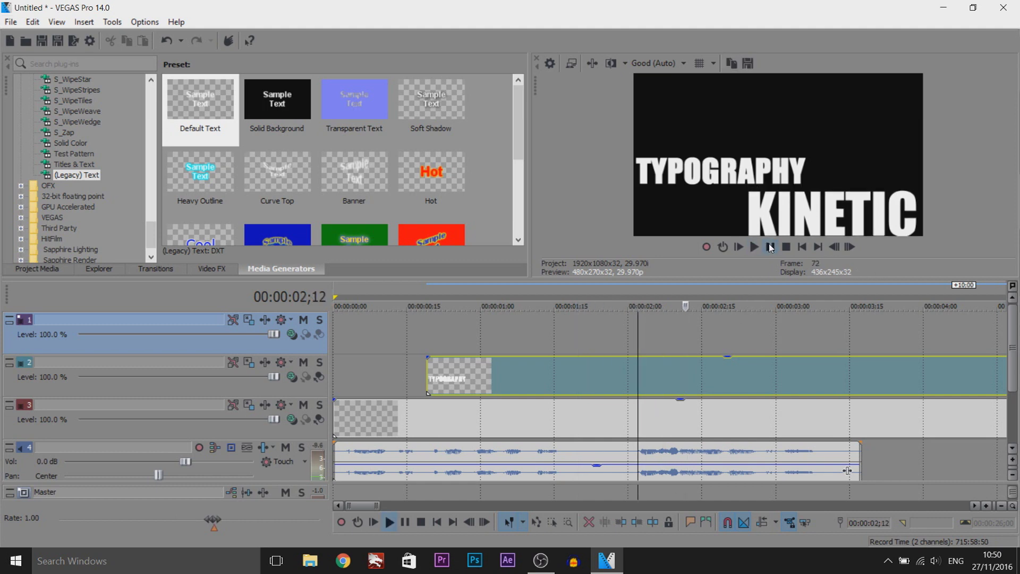
drag(687, 436, 636, 418)
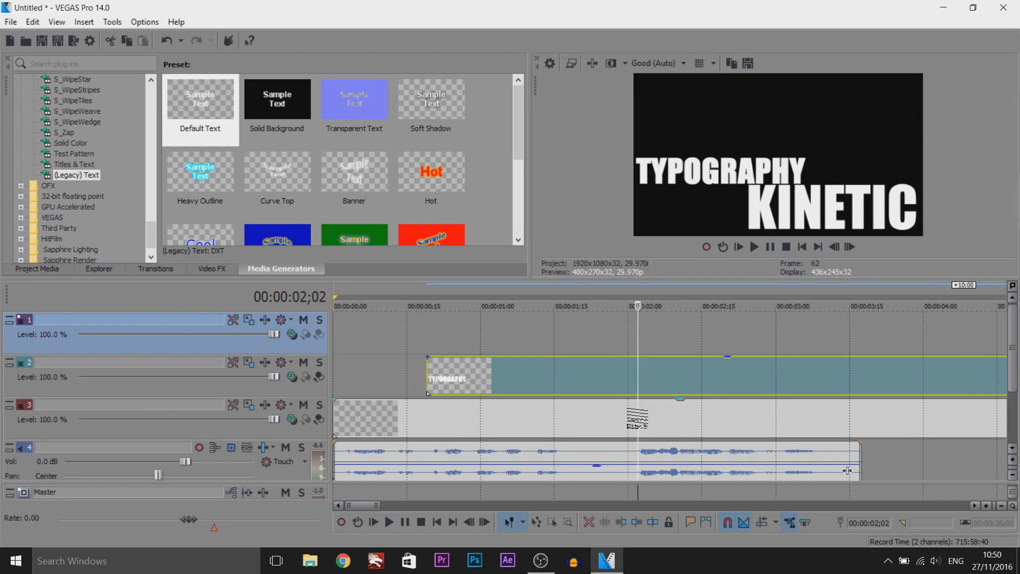
drag(636, 418, 631, 420)
drag(208, 106, 632, 336)
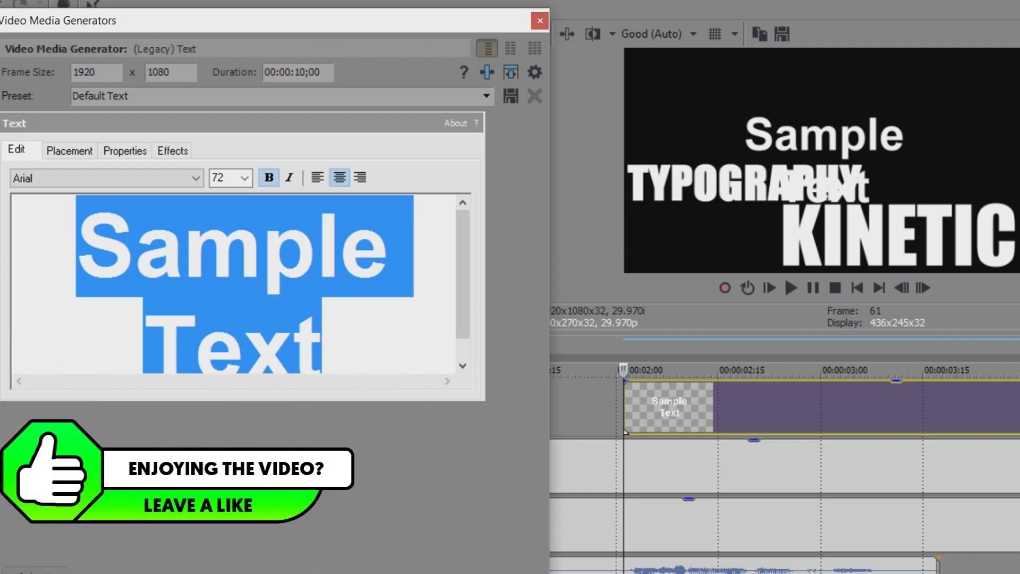
Step: Replace the sample text of the new title with IN and set its font to Impact
key(BackSpace)
text(IN)
key(ctrl+a)
click(94, 176)
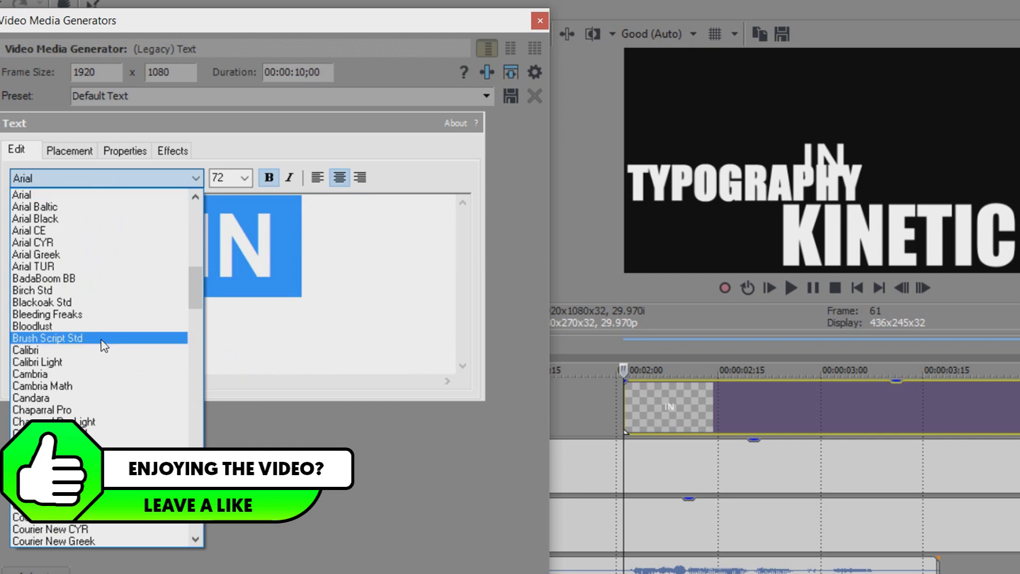
key(i)
scroll(89, 472, down, 2)
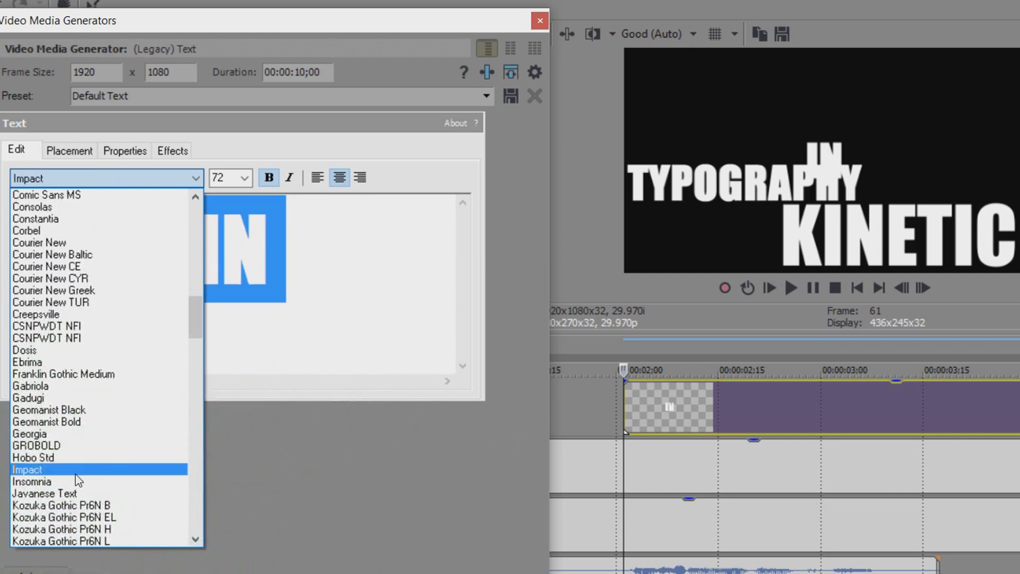
click(75, 474)
Step: Enlarge the IN text slightly and place it under TYPOGRAPHY, beside KINETIC, at about X -0.674, Y 0.686
click(80, 150)
drag(136, 297, 60, 338)
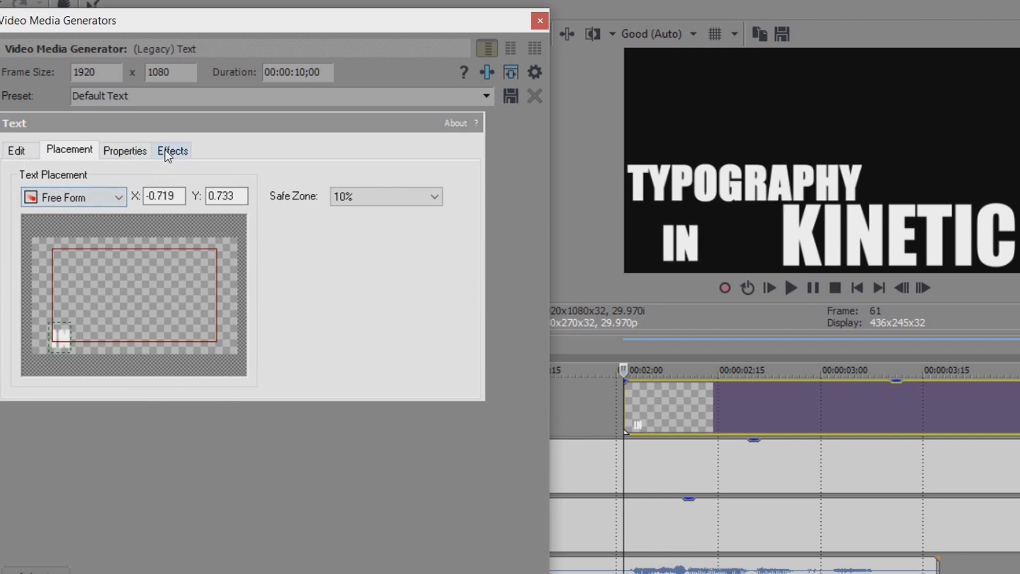
click(125, 151)
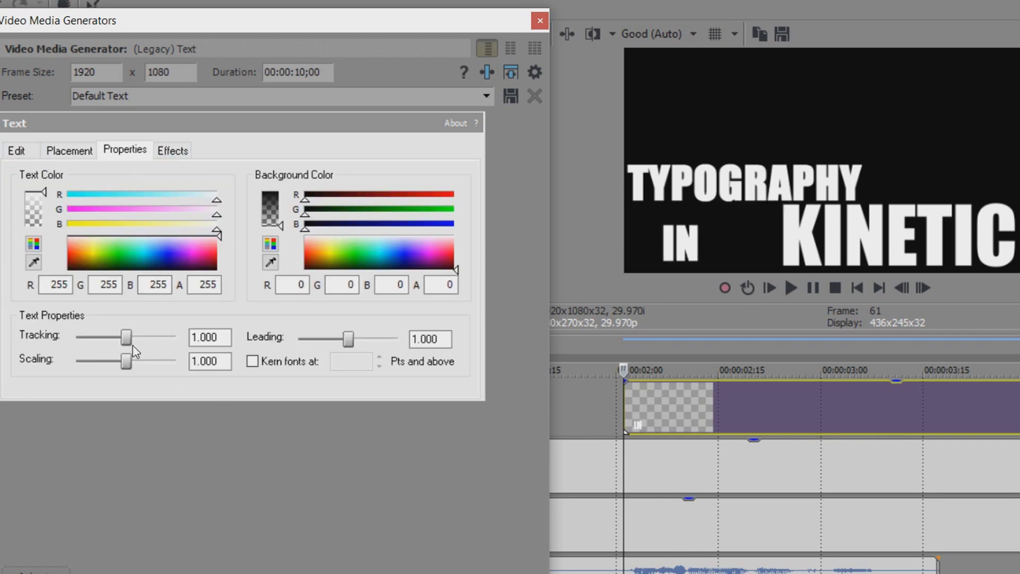
drag(124, 367, 133, 365)
click(70, 151)
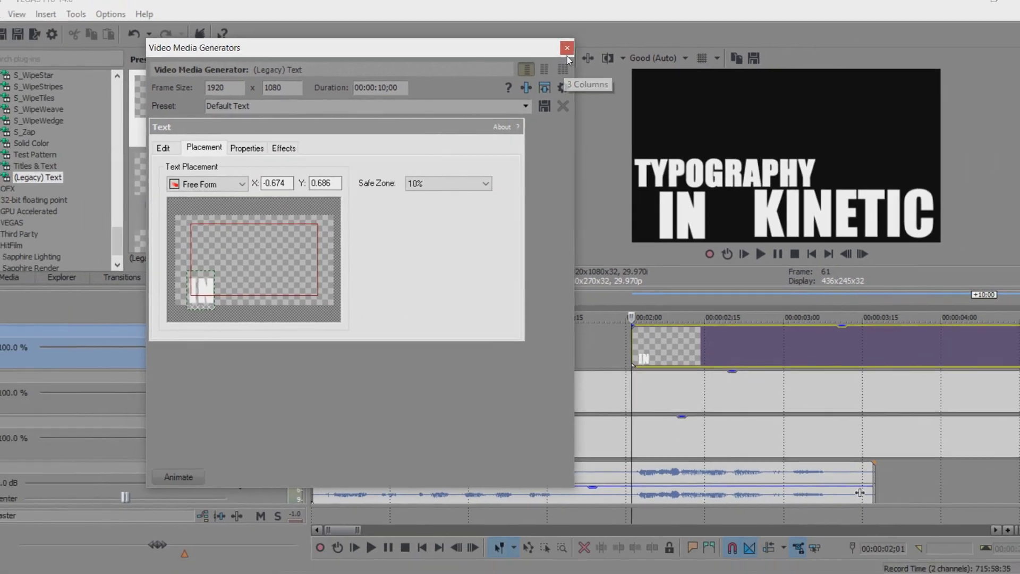
click(555, 36)
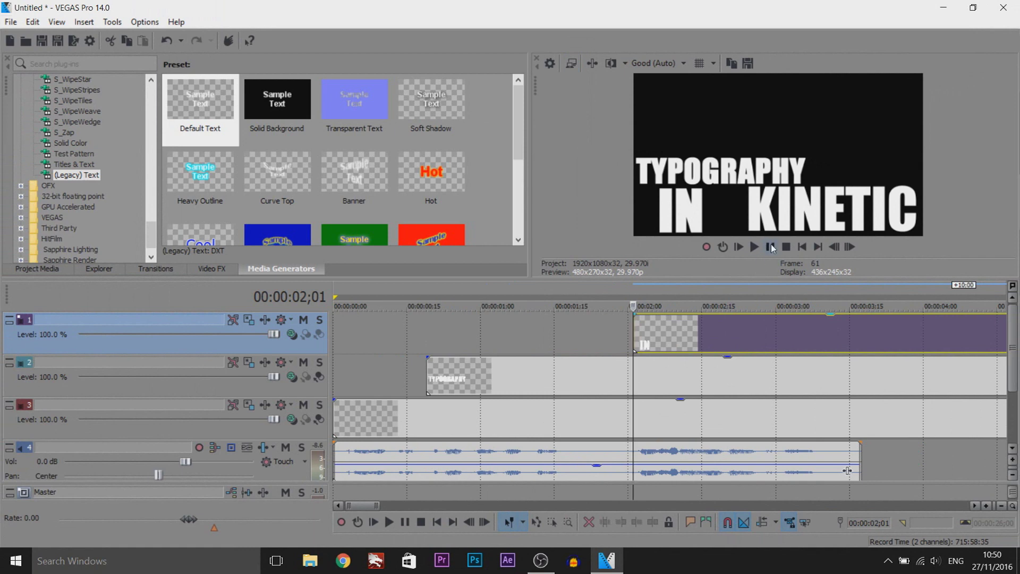
Step: Insert a video track above the IN title and add a Default Text title to it at 00:00:02;08, where the next word starts
click(770, 247)
drag(676, 431, 669, 429)
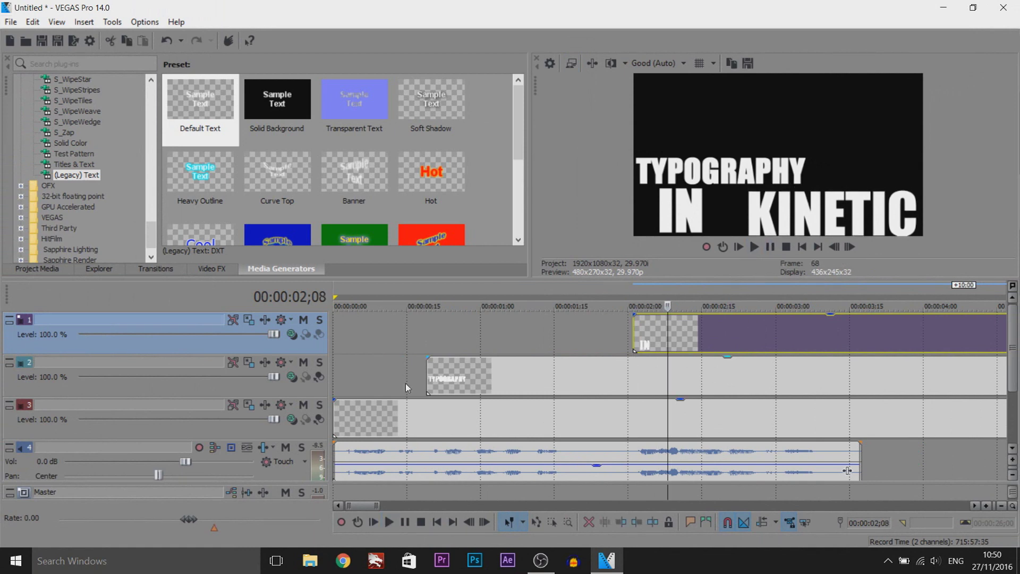
right_click(318, 345)
click(424, 167)
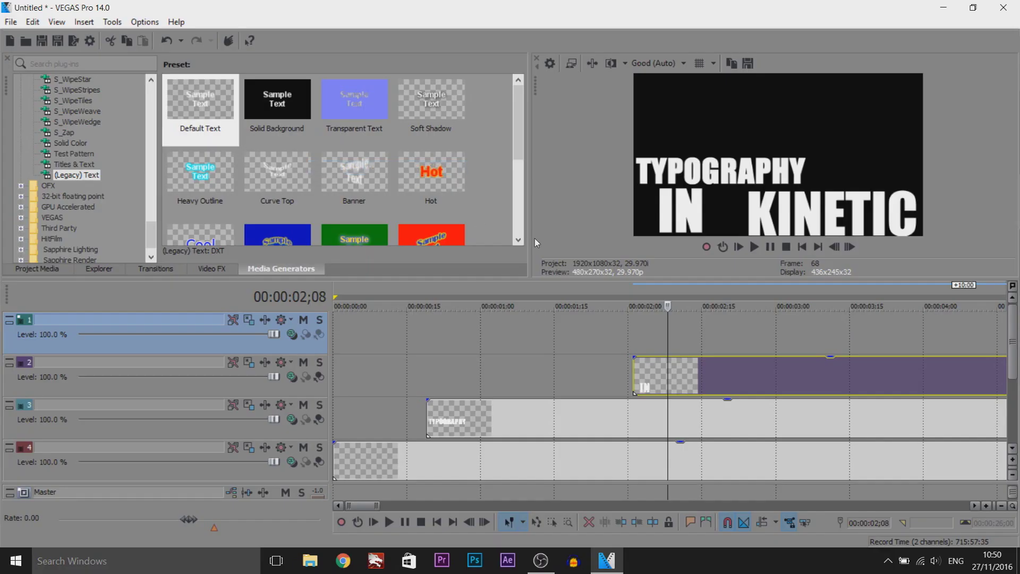
click(215, 77)
drag(676, 338, 671, 336)
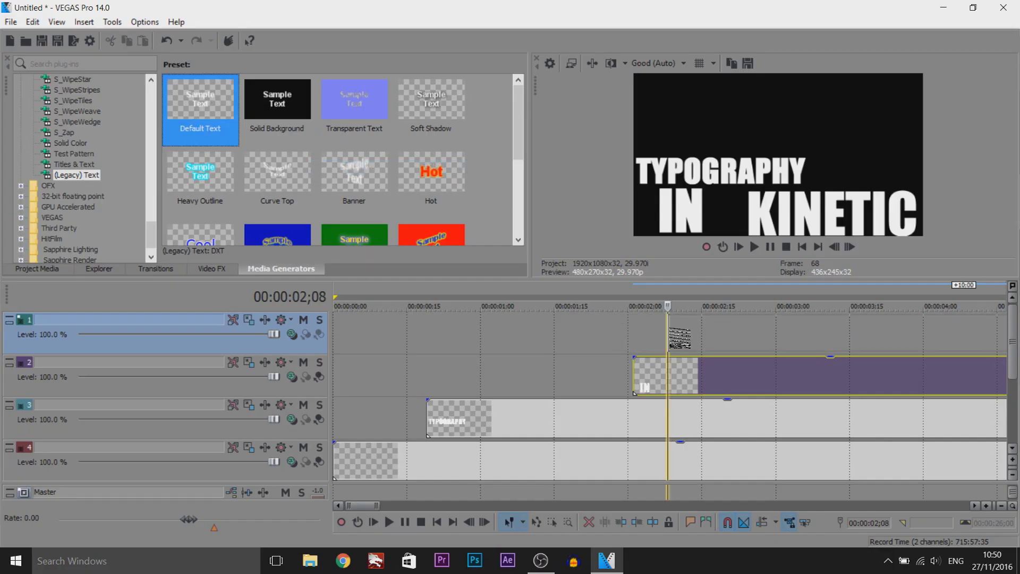
Step: Replace the sample text of the new title with SONY and set its font to Impact
text(SONY)
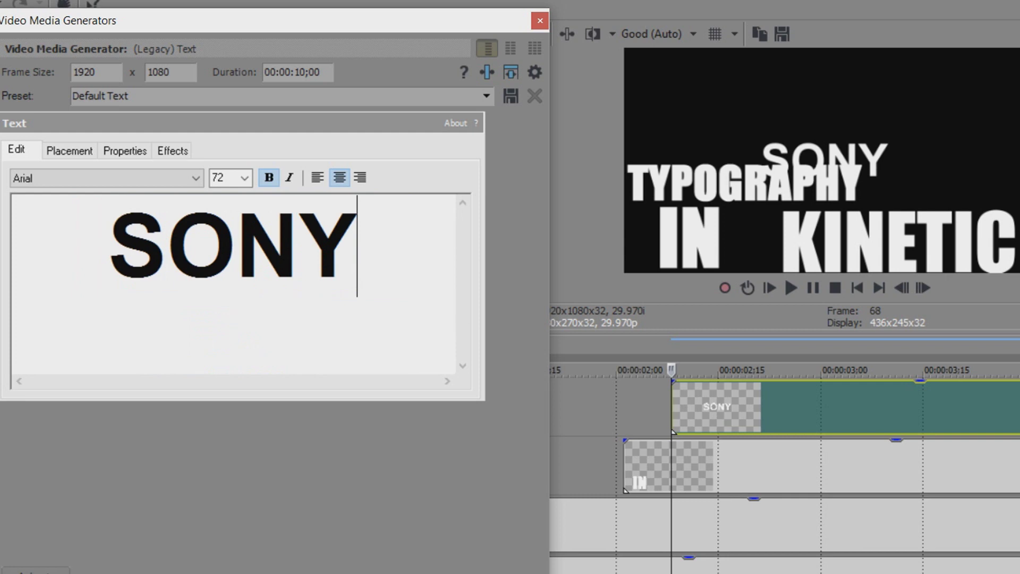
key(ctrl+a)
click(195, 178)
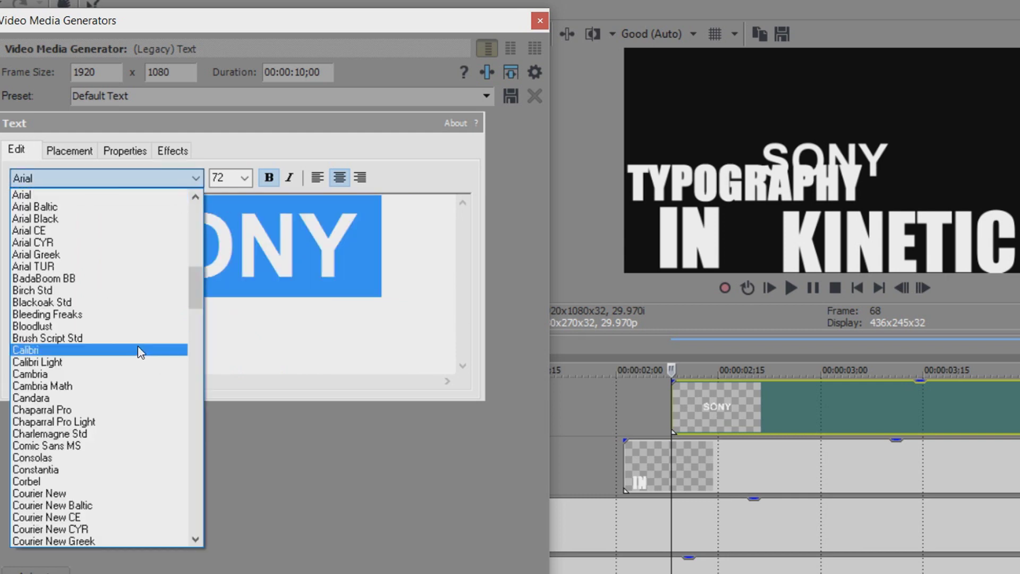
key(i)
click(41, 539)
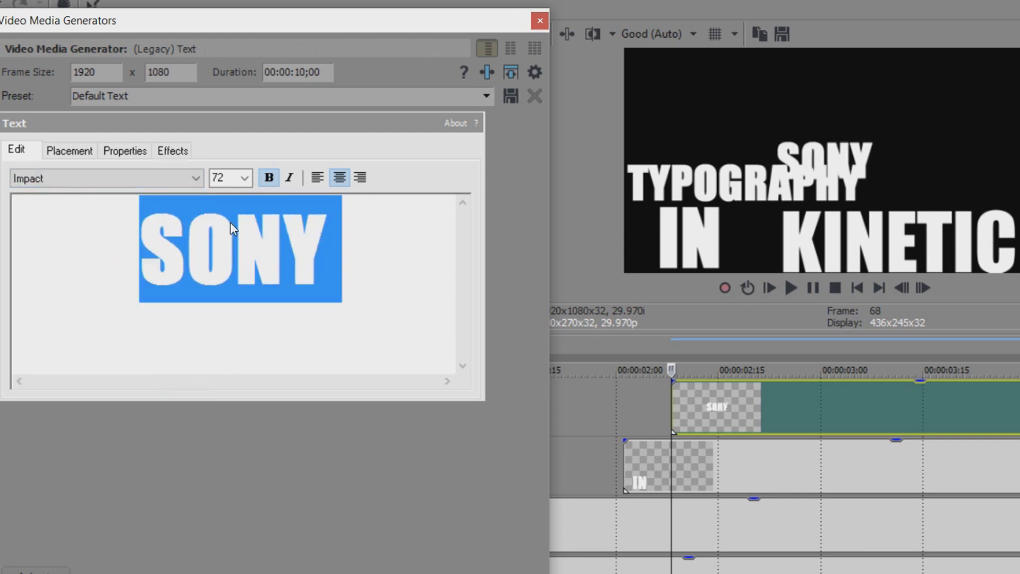
Step: Scale up the SONY text and place it above TYPOGRAPHY in the frame's upper left, at about X -0.355, Y -0.481
click(117, 155)
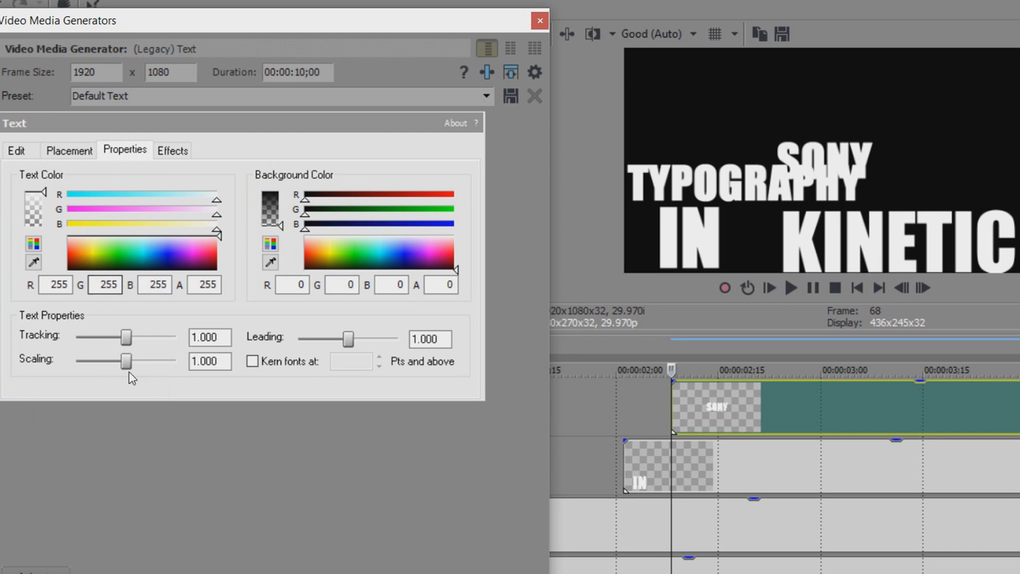
drag(133, 365, 156, 368)
click(63, 152)
drag(167, 309, 130, 281)
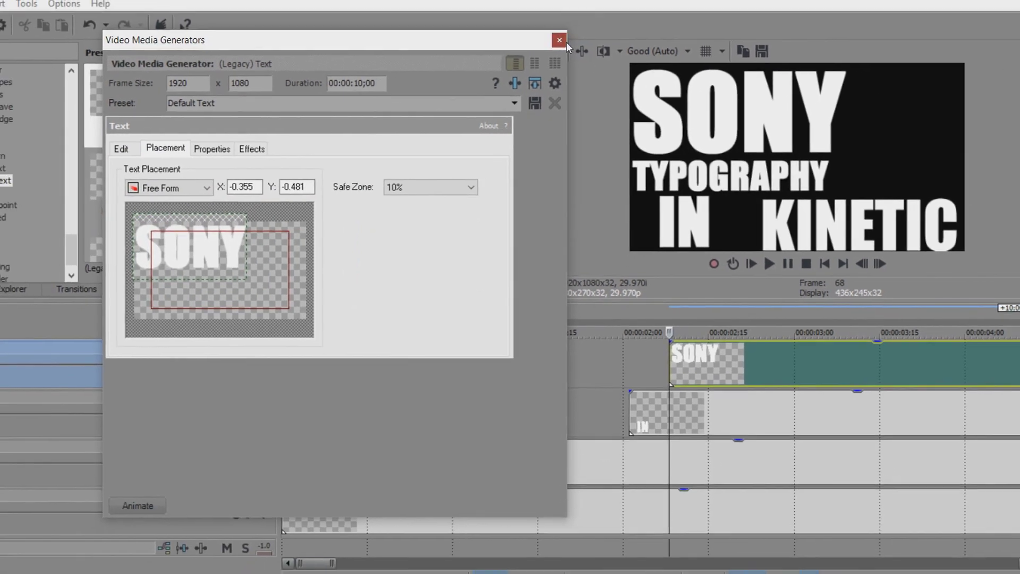
click(550, 29)
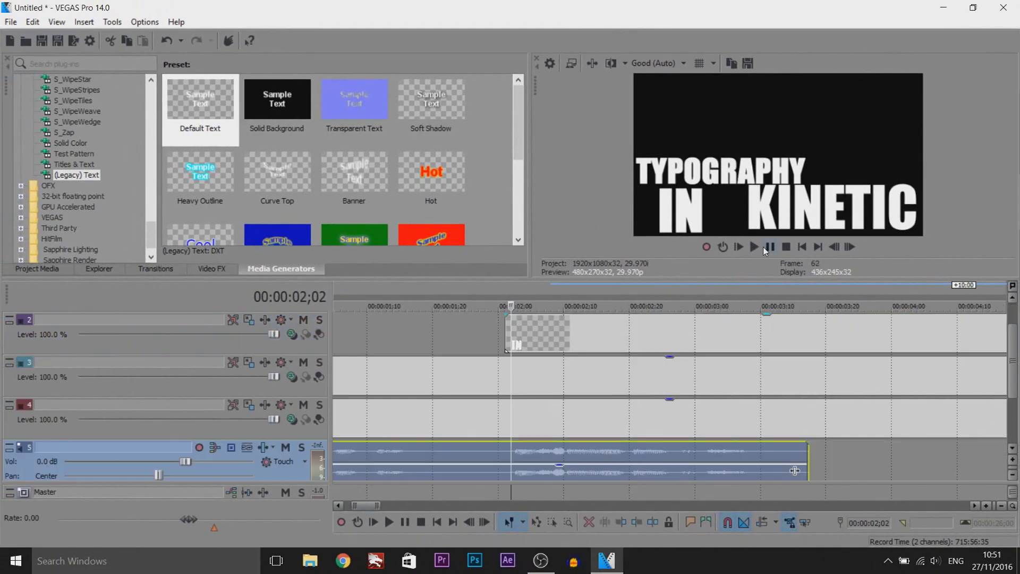
Step: Insert a video track above the SONY title and add a Default Text title to it at 00:00:02;19, matching the voice recording
click(754, 247)
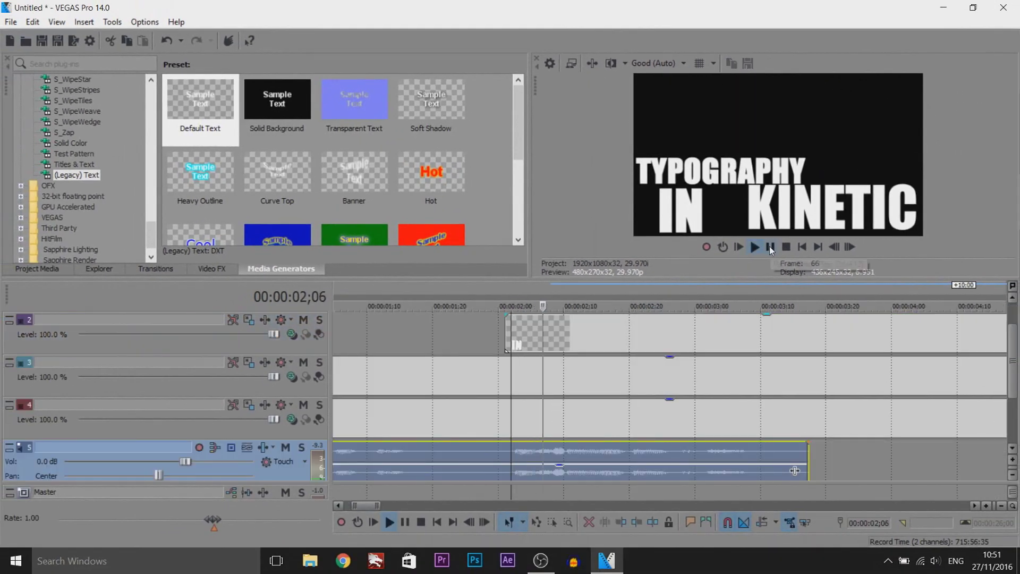
click(770, 246)
click(628, 445)
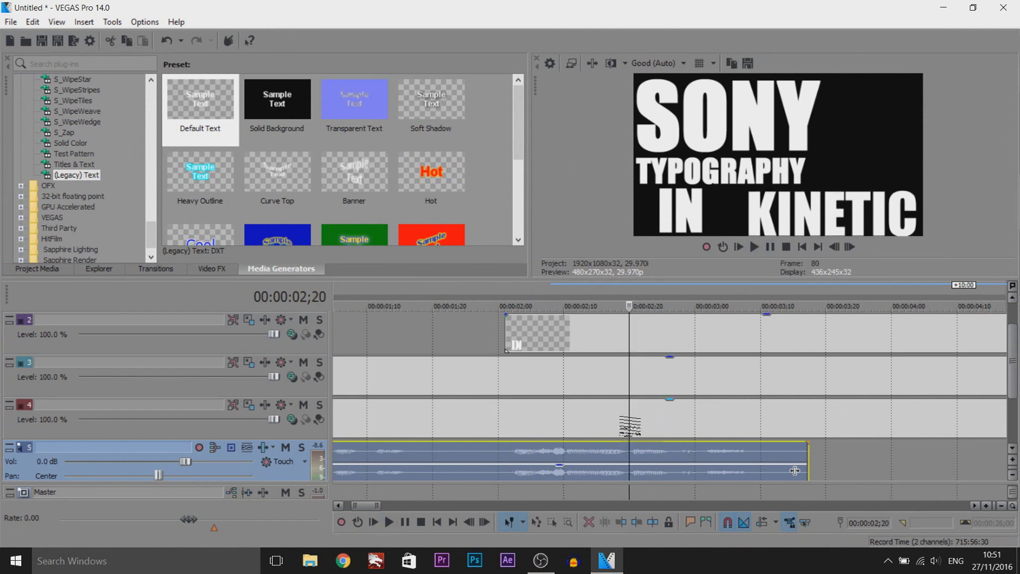
drag(1012, 390, 1012, 359)
right_click(315, 361)
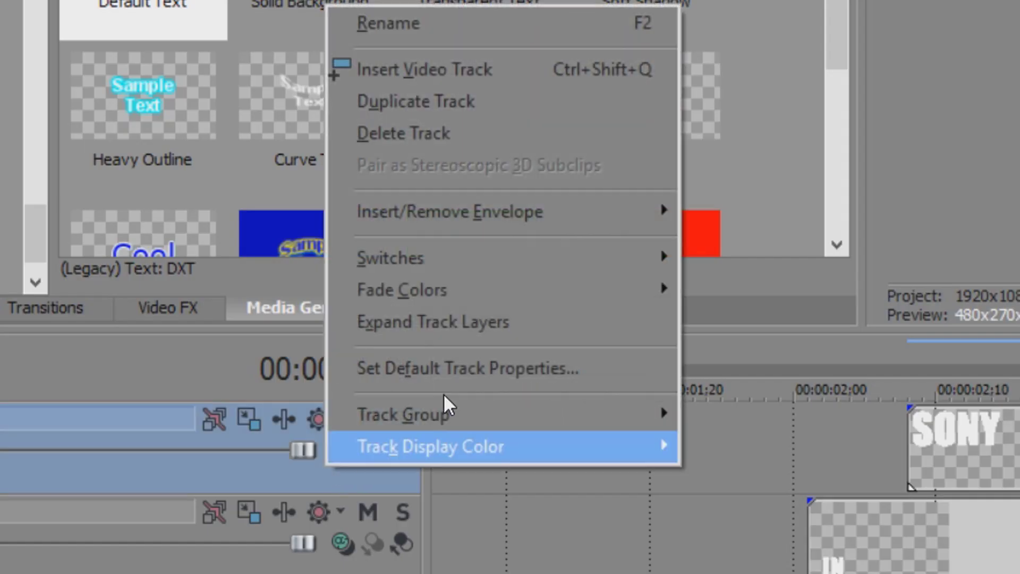
click(398, 178)
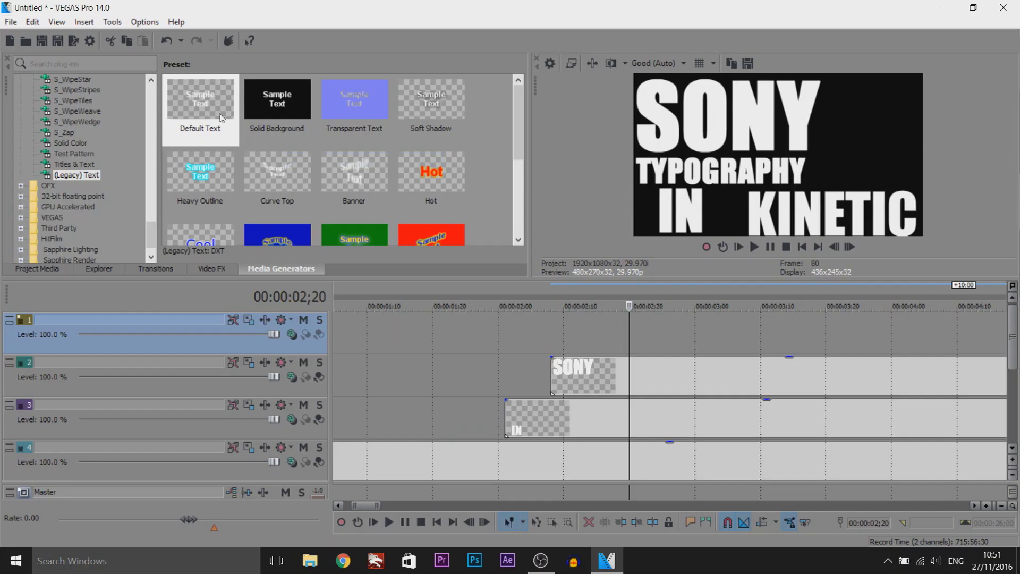
drag(222, 118, 632, 332)
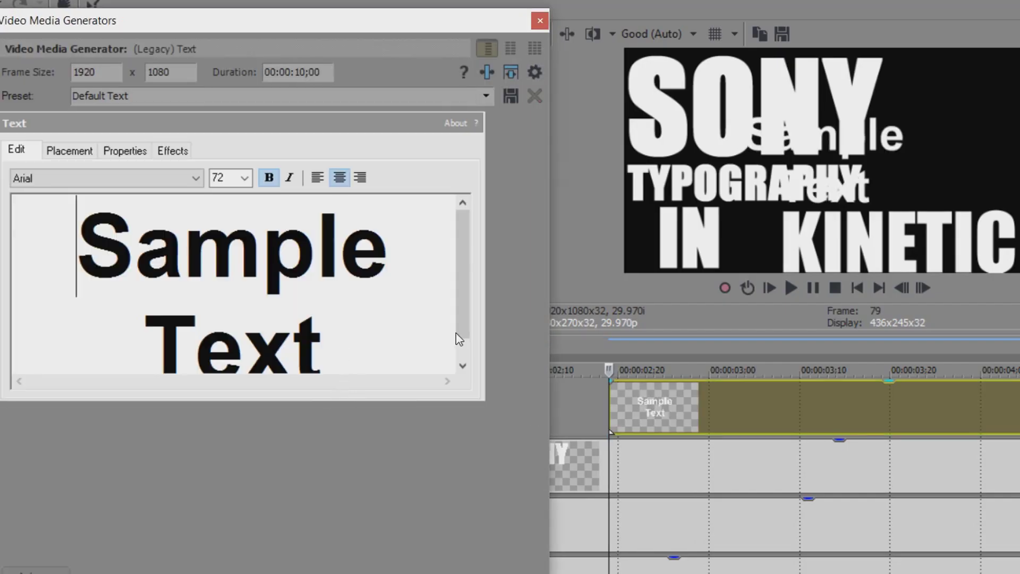
Step: Replace the sample text of the new title with VEGAS and set its font to Impact
key(ctrl+a)
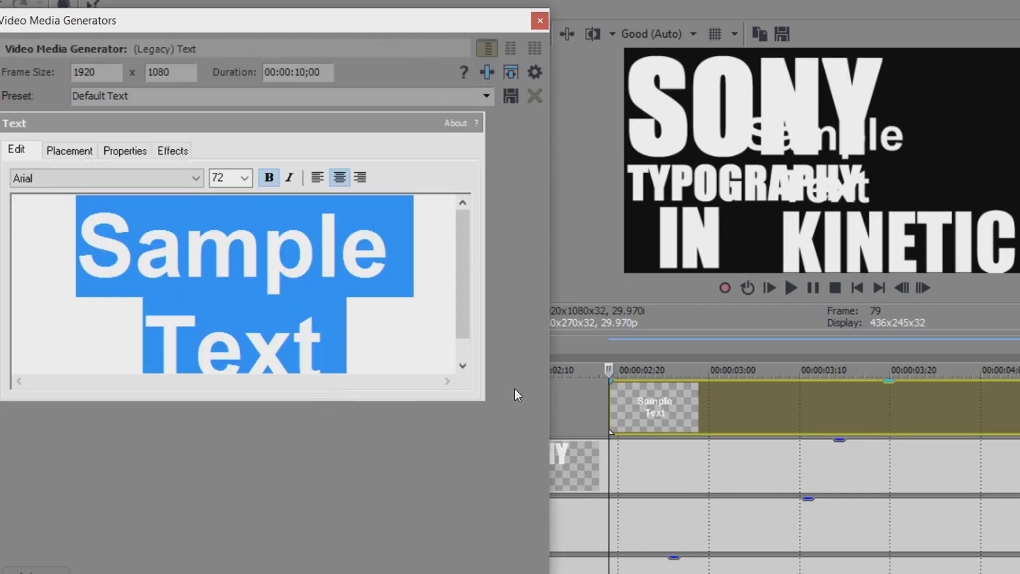
text(VEGAS)
double_click(272, 290)
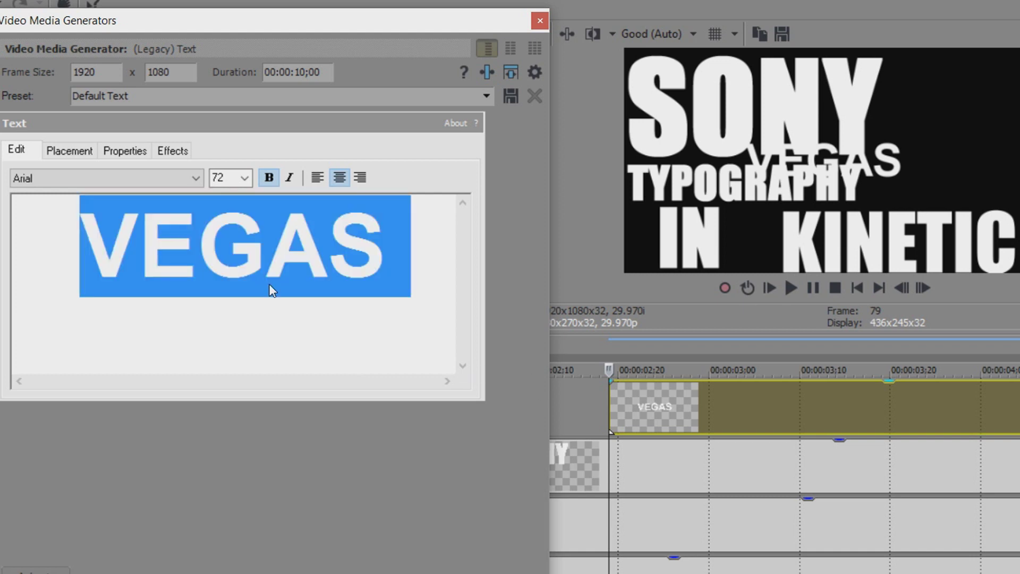
click(146, 186)
scroll(164, 372, down, 2)
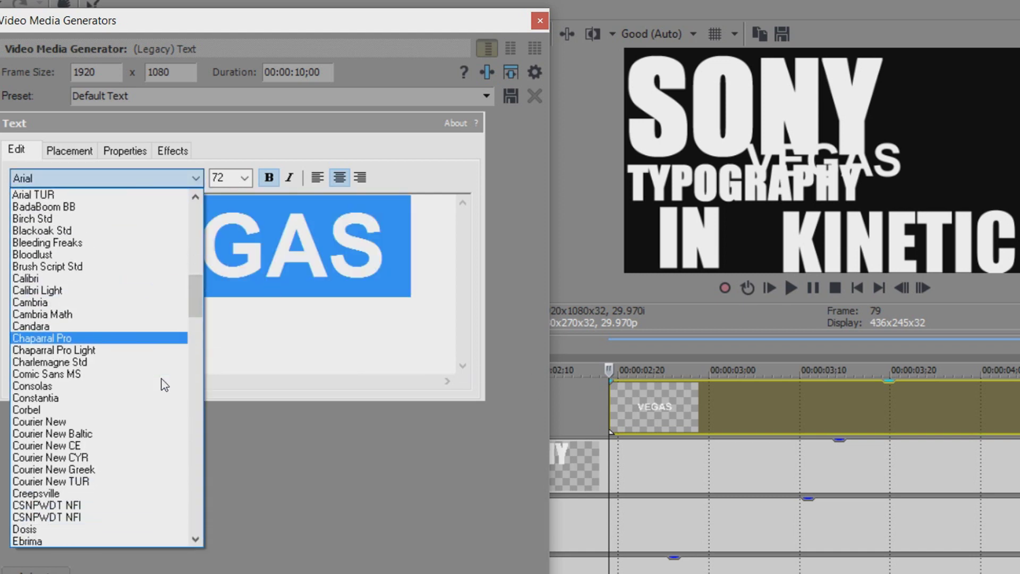
scroll(165, 384, down, 1)
key(i)
click(150, 541)
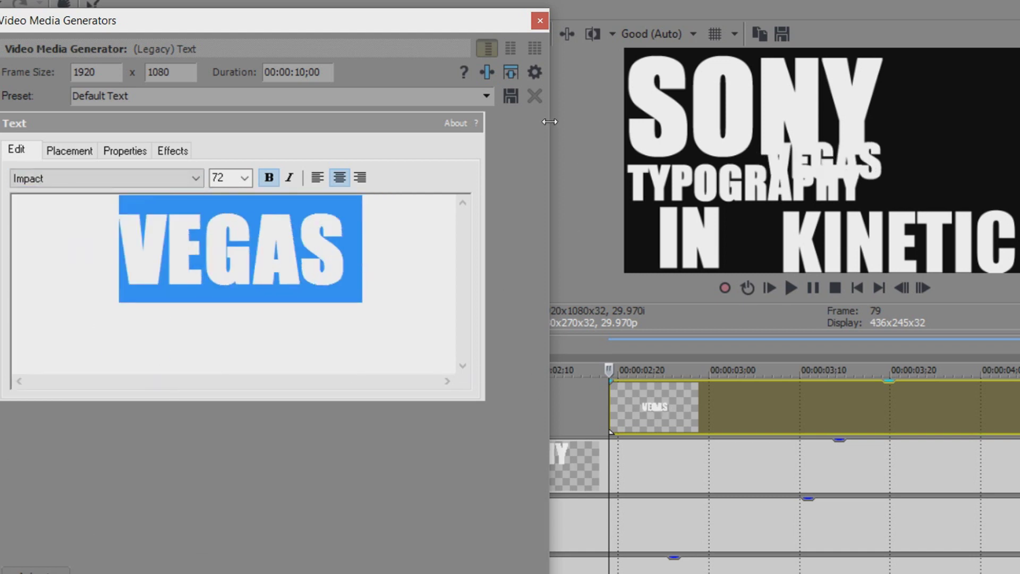
Step: Place the VEGAS text to the right of SONY in the frame, at about X 0.594, Y -0.371
click(124, 153)
click(91, 150)
drag(123, 305, 189, 275)
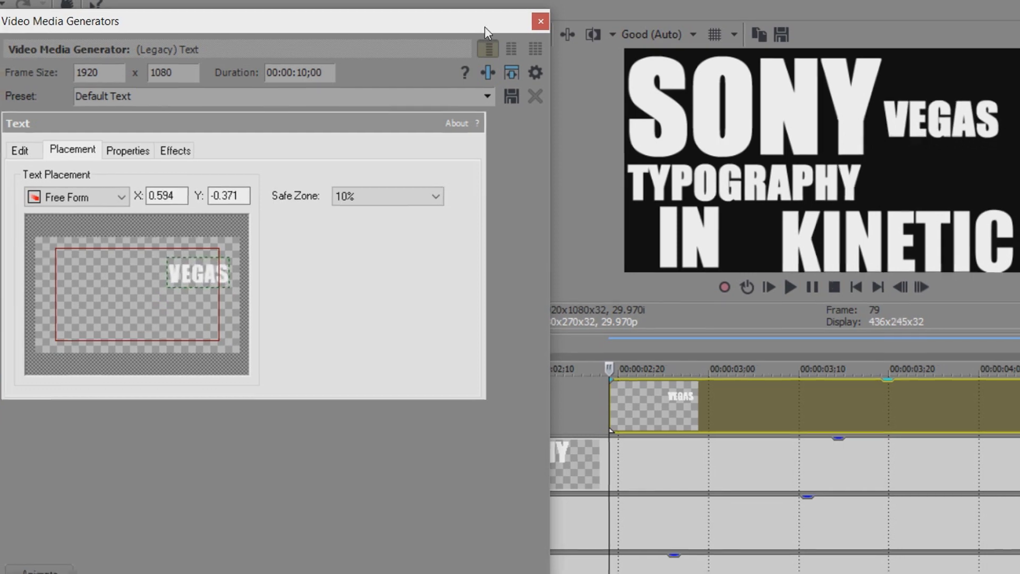
click(540, 20)
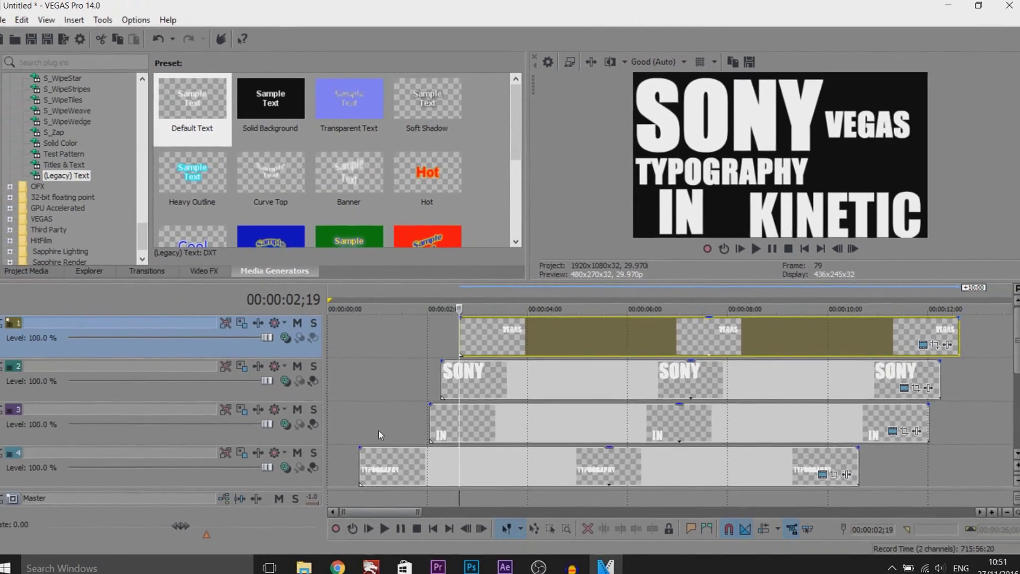
Step: Preview the title sequence from the start of the timeline and bring the lower tracks into view
click(362, 445)
drag(363, 445, 255, 444)
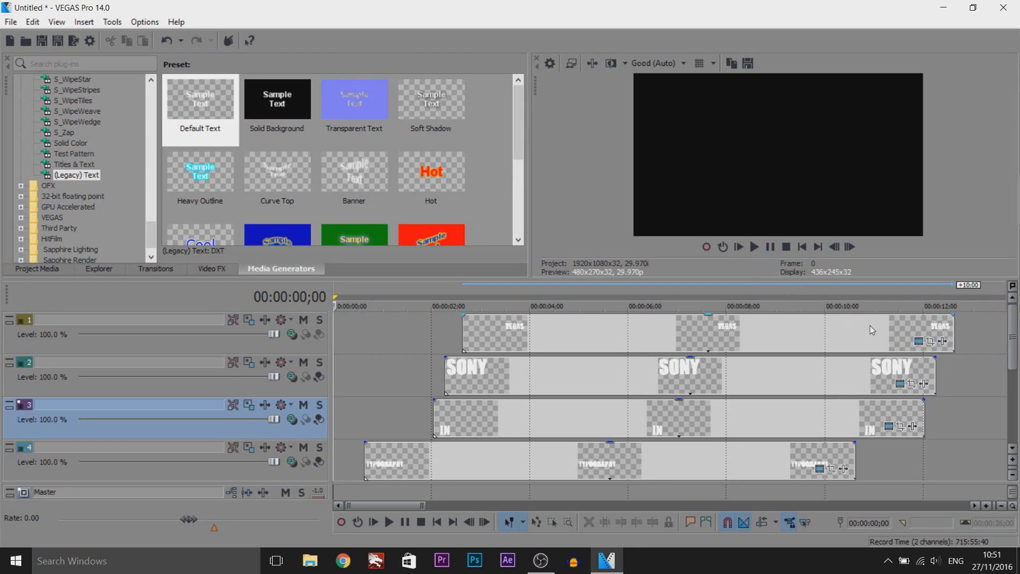
key(space)
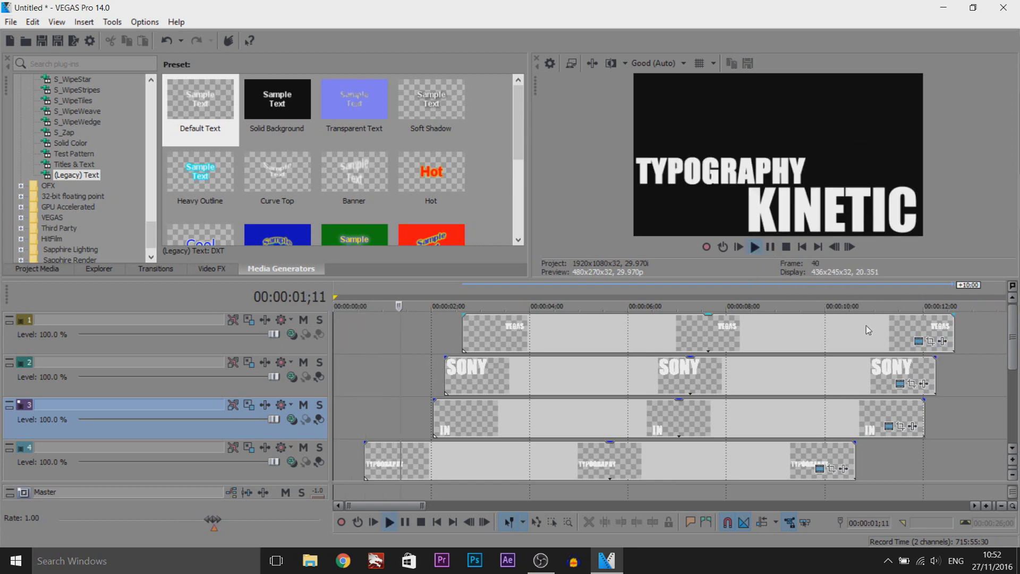
click(770, 246)
drag(1014, 377, 1015, 409)
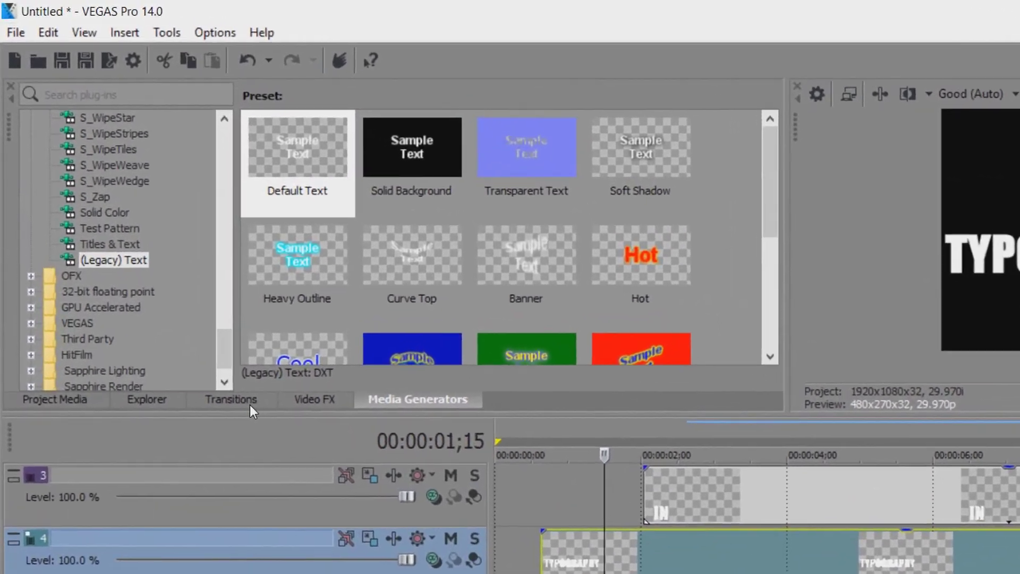
Step: Show the available transitions and apply the Default Layout window arrangement
click(156, 268)
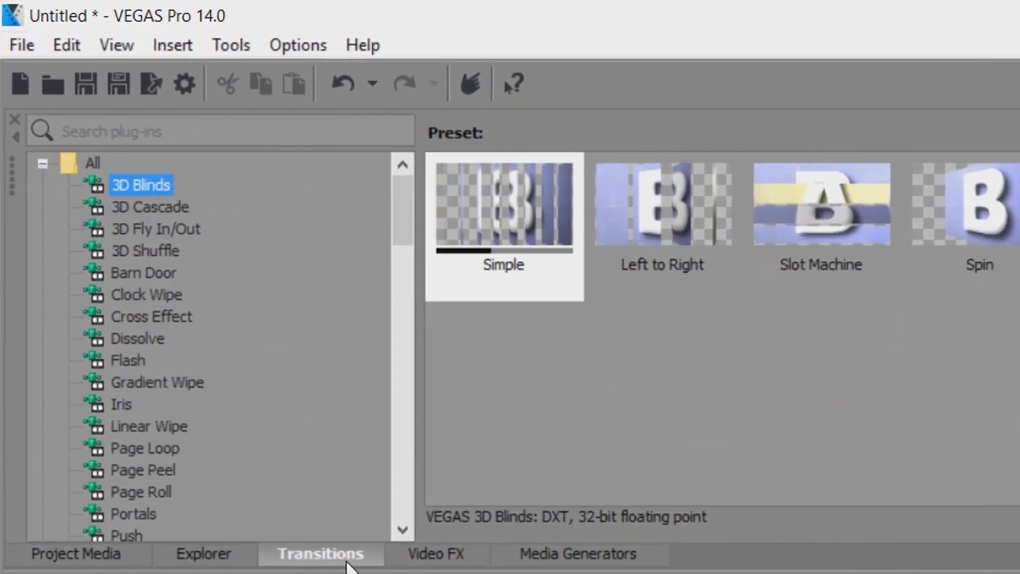
click(130, 47)
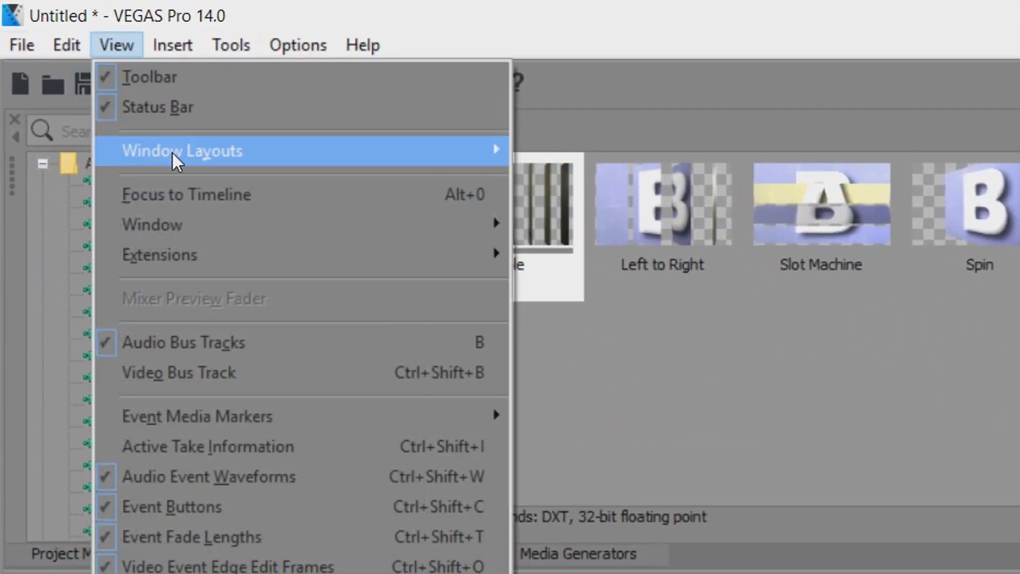
mouse_move(372, 151)
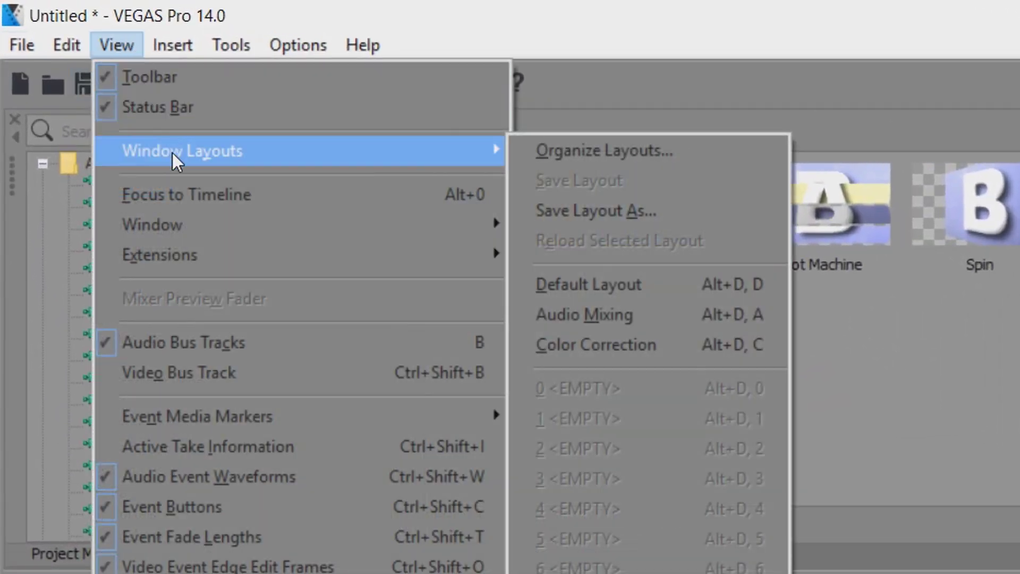
click(752, 287)
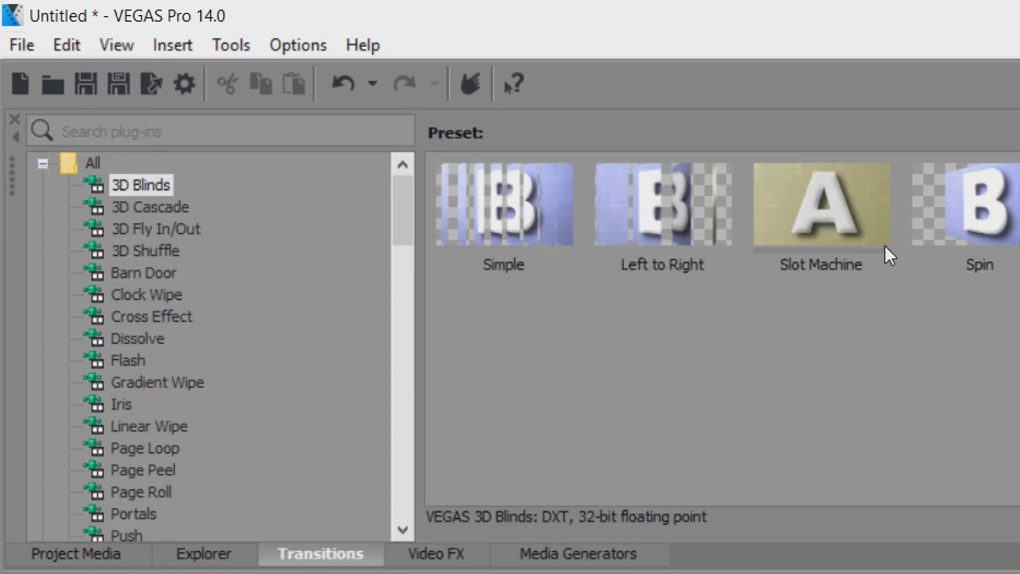
Step: Apply the Spin preset of the 3D Blinds transition to the start of the TYPOGRAPHY title and preview it
drag(987, 198, 364, 362)
click(631, 82)
click(386, 376)
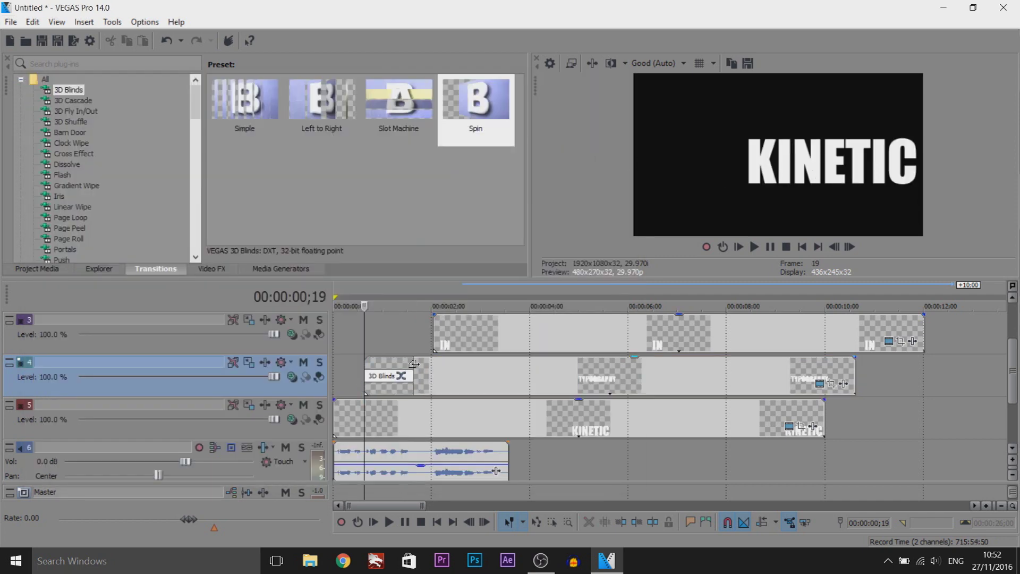
key(space)
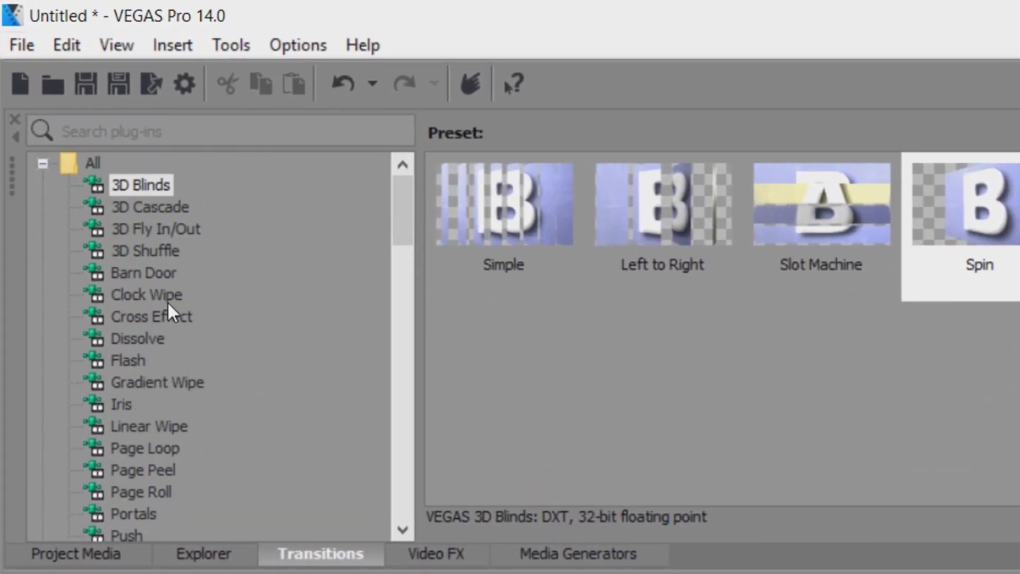
Step: Apply the Push Up preset of the Push transition to the start of the IN title
scroll(168, 314, down, 1)
click(127, 470)
drag(661, 212, 830, 572)
Step: Search the transitions for LINEAR and apply Linear Wipe's Top-Left, Diagonal, Soft Edge preset to the start of the SONY title
drag(1016, 354, 1016, 338)
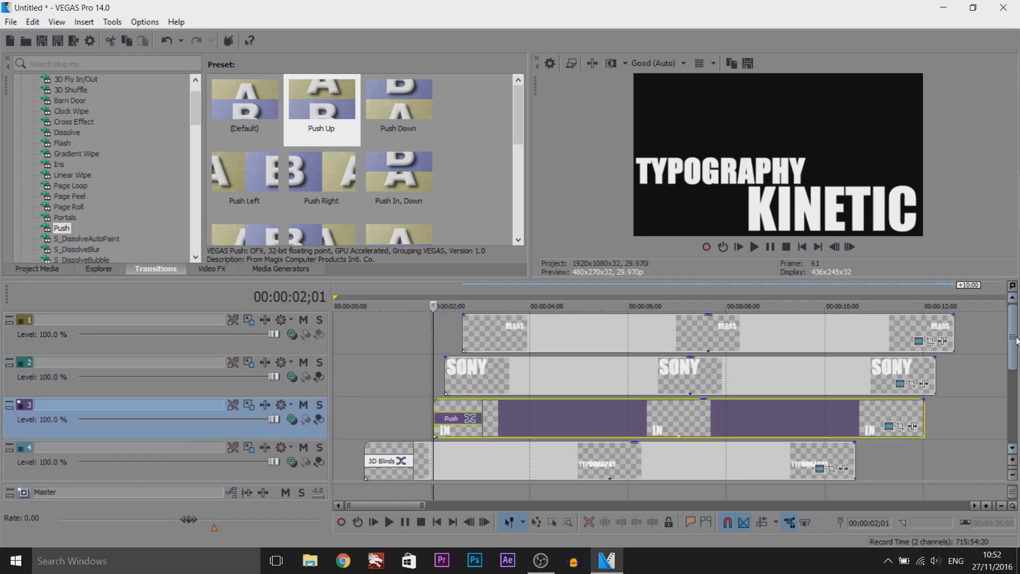
click(445, 372)
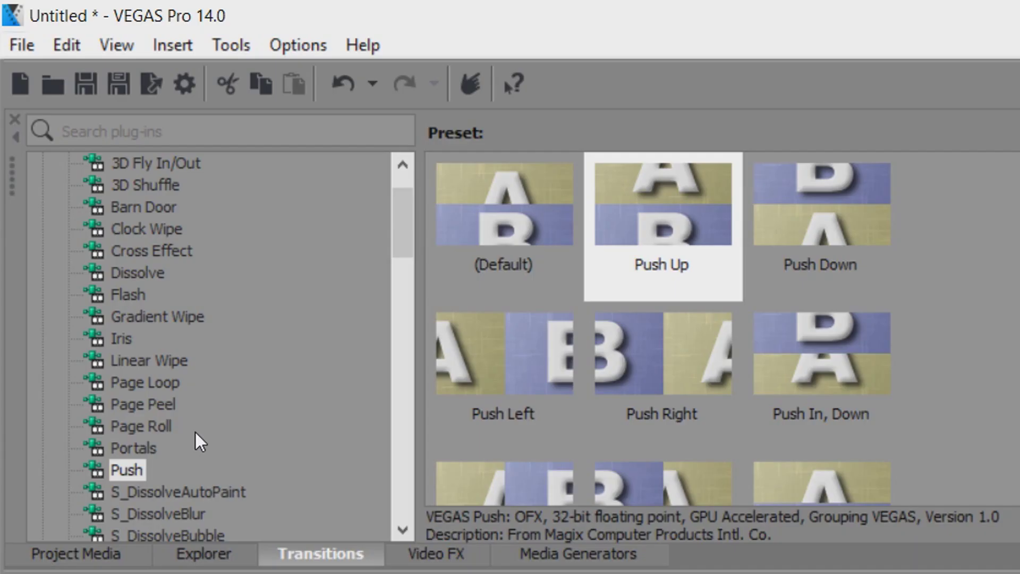
scroll(97, 211, down, 2)
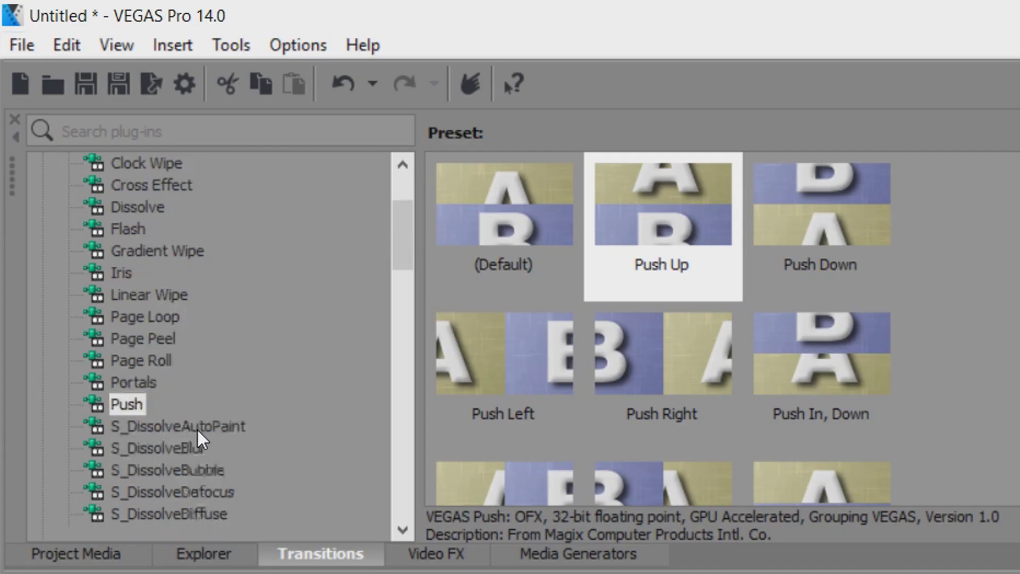
scroll(99, 217, up, 3)
scroll(204, 448, down, 5)
click(149, 206)
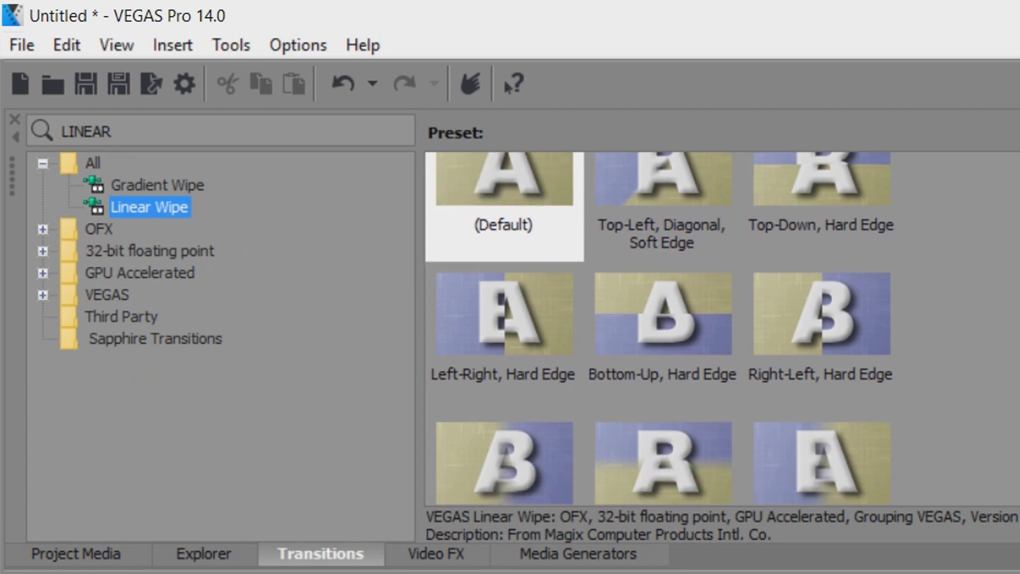
drag(671, 225, 456, 372)
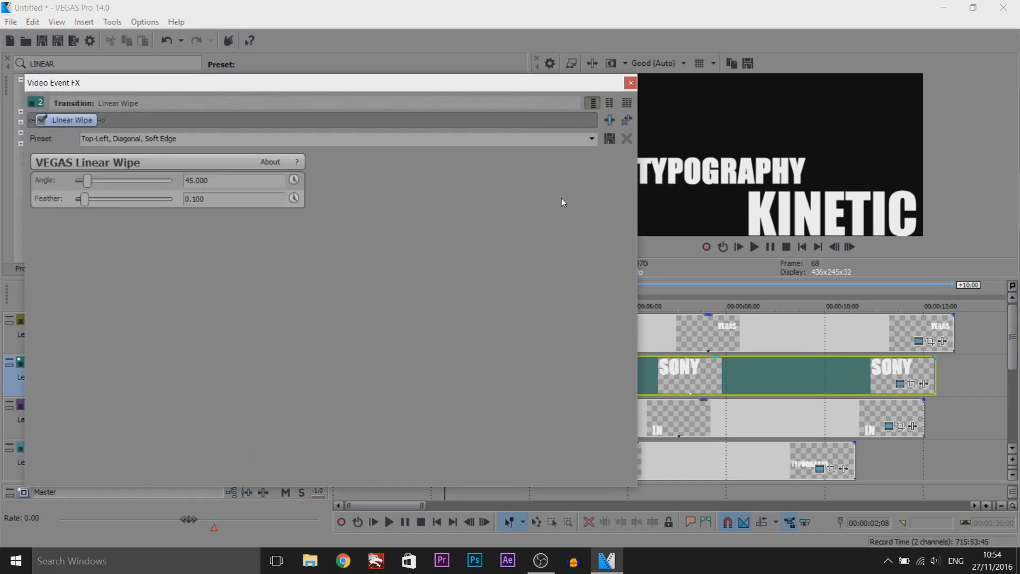
click(630, 84)
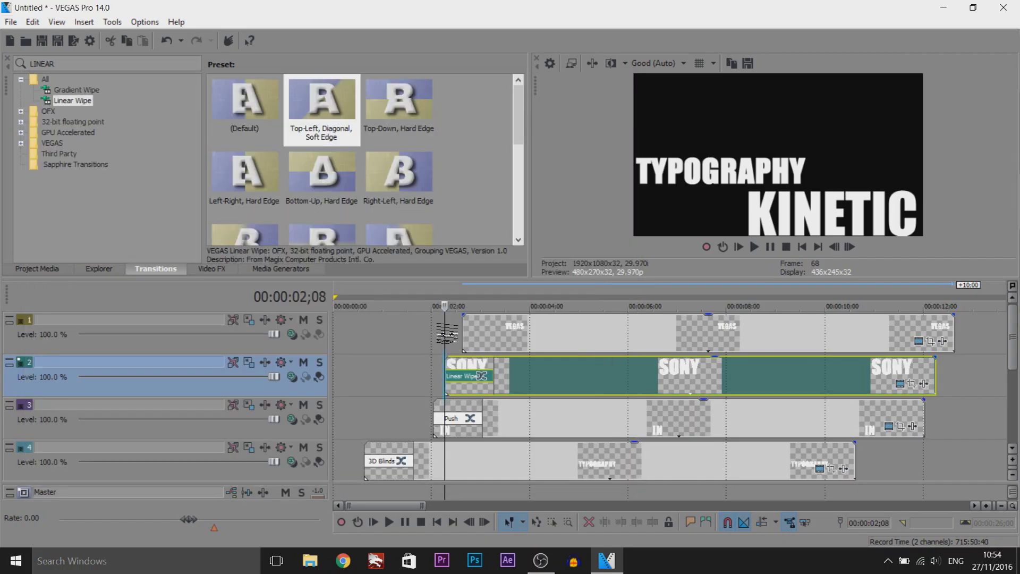
Step: Clear the transition search and apply the Push Left preset of the Push transition to the start of the VEGAS title
drag(446, 333, 478, 334)
click(469, 332)
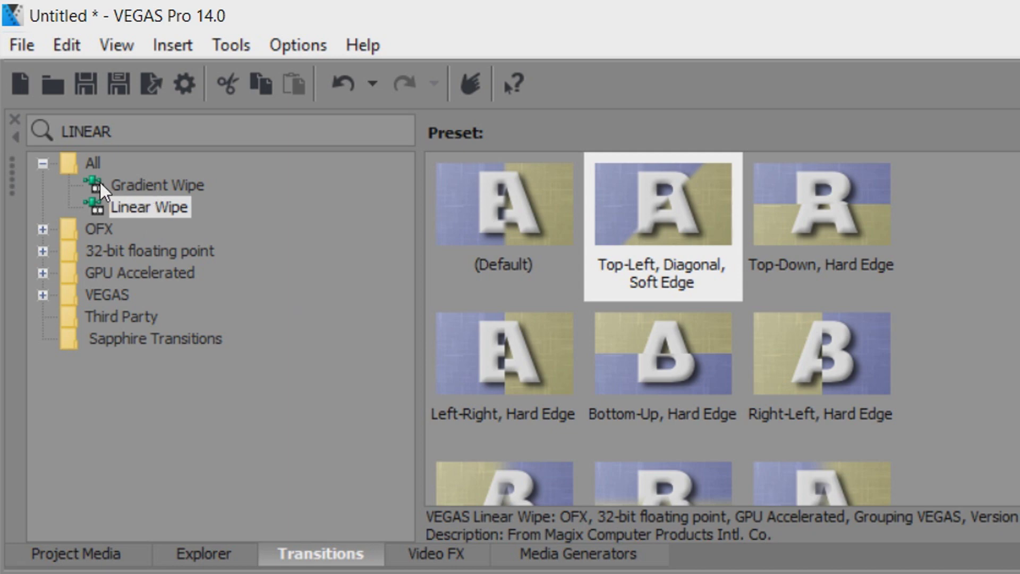
double_click(88, 163)
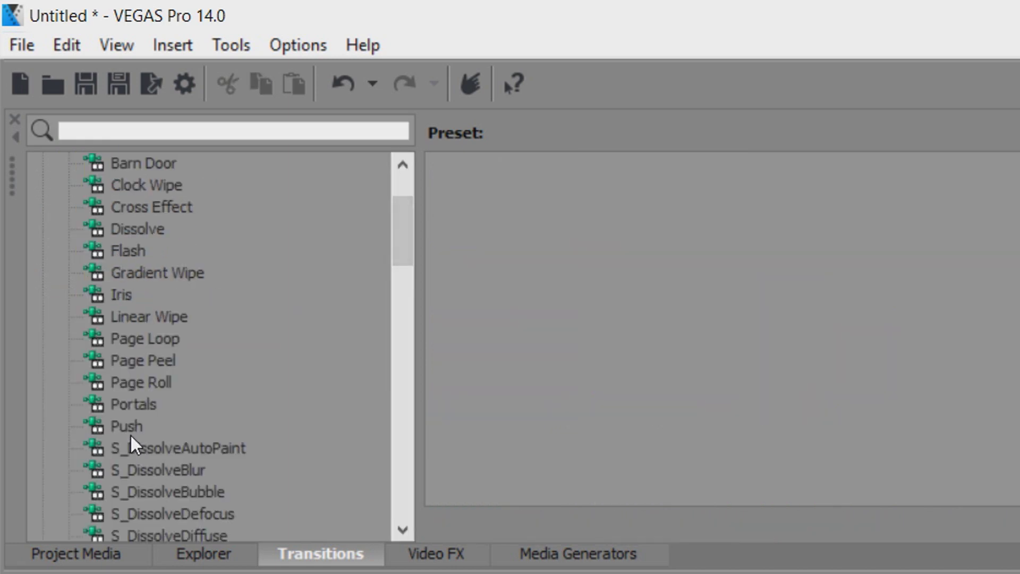
click(133, 425)
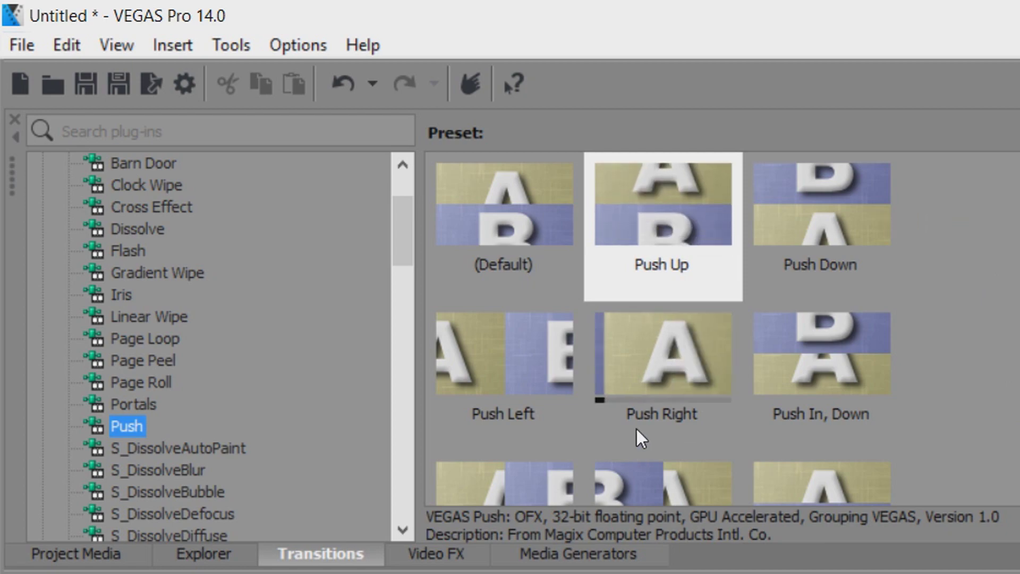
drag(520, 358, 472, 332)
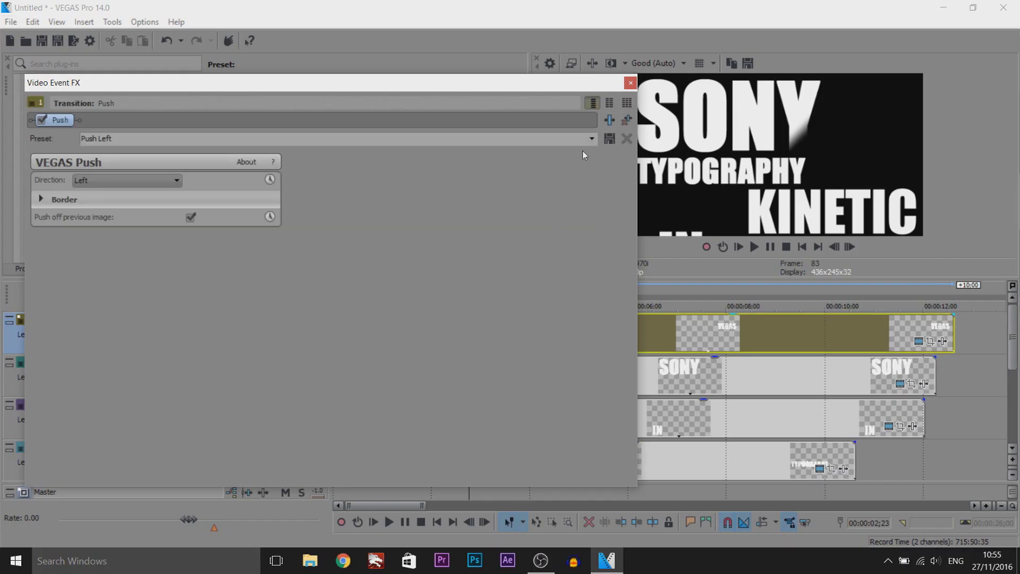
click(630, 83)
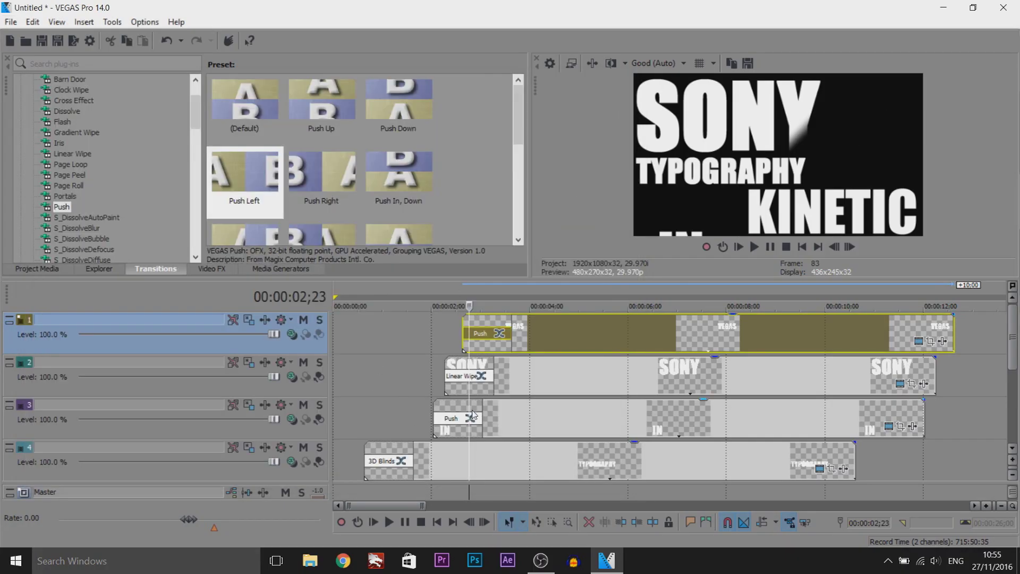
Step: Preview the whole title animation from the beginning, and check the TYPOGRAPHY entrance again from its start
drag(469, 404, 309, 410)
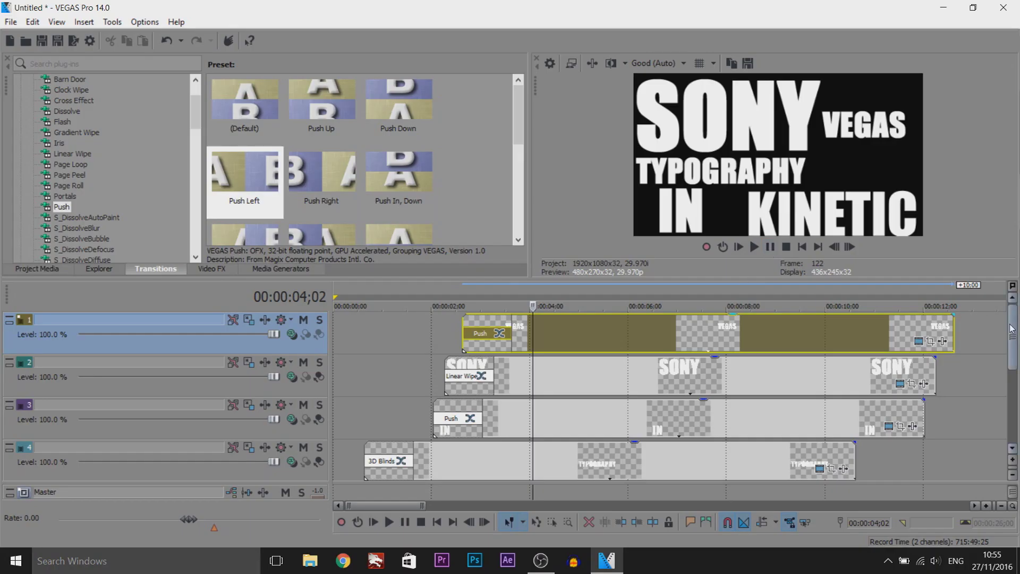
drag(1011, 328, 1007, 367)
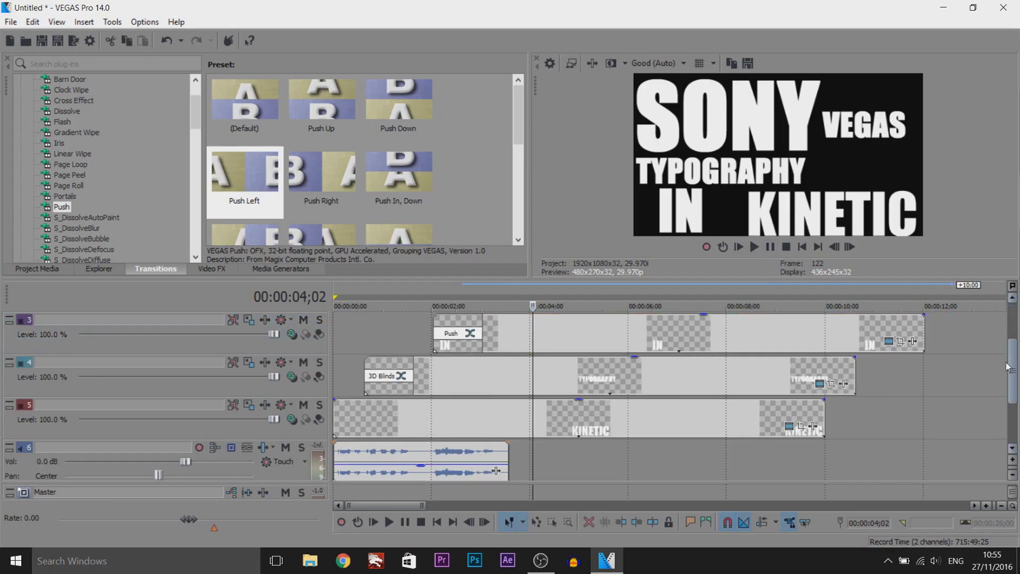
click(366, 349)
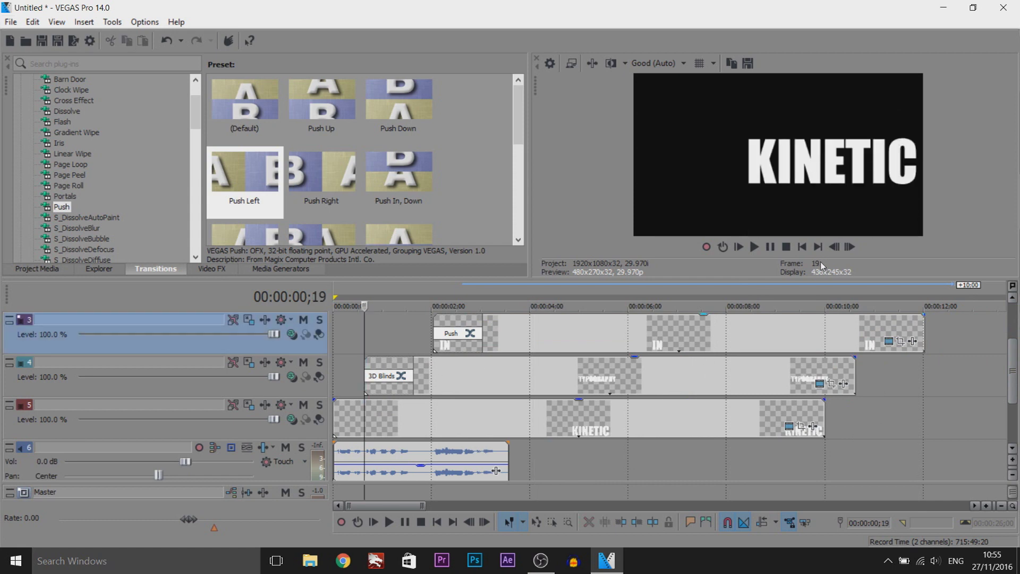
click(770, 247)
Step: Move the TYPOGRAPHY title about 10 frames earlier on its track
mouse_move(1012, 375)
mouse_down()
mouse_move(1016, 357)
mouse_move(1018, 389)
mouse_up()
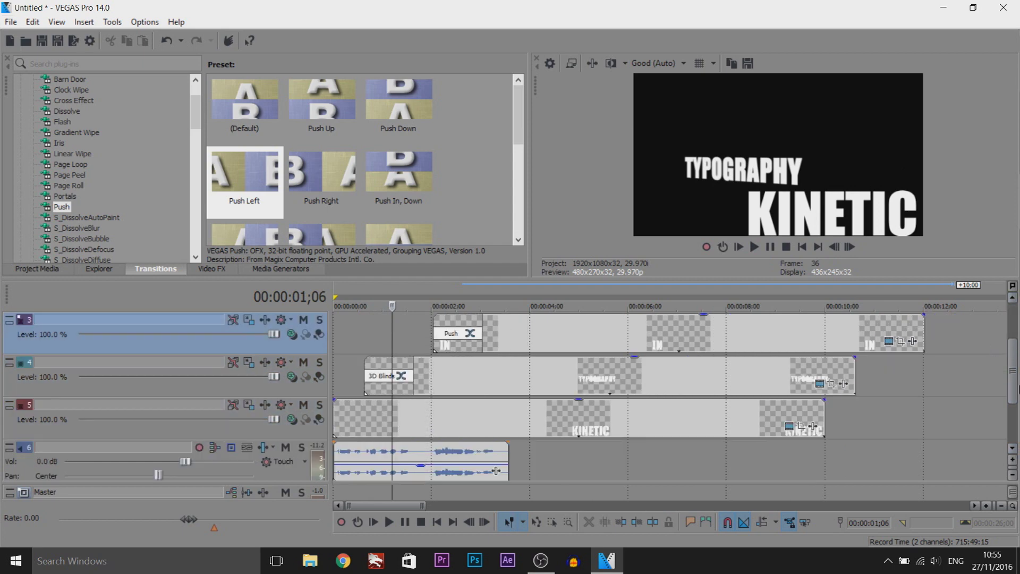
scroll(448, 459, up, 3)
drag(429, 382, 377, 382)
scroll(470, 386, down, 3)
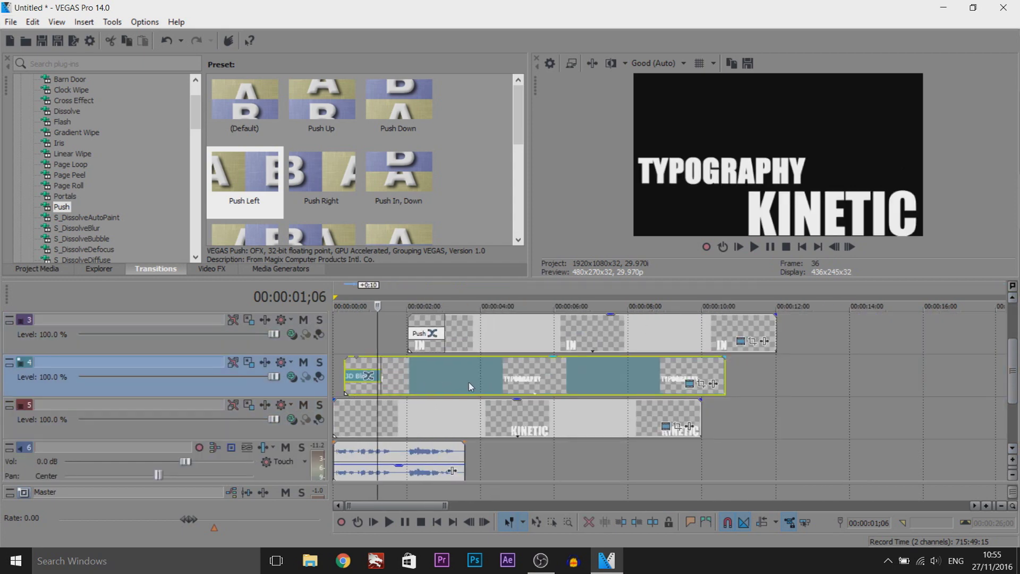
Step: Play the sequence from the start to check the TYPOGRAPHY title's timing against the voice, and magnify the timeline
click(336, 377)
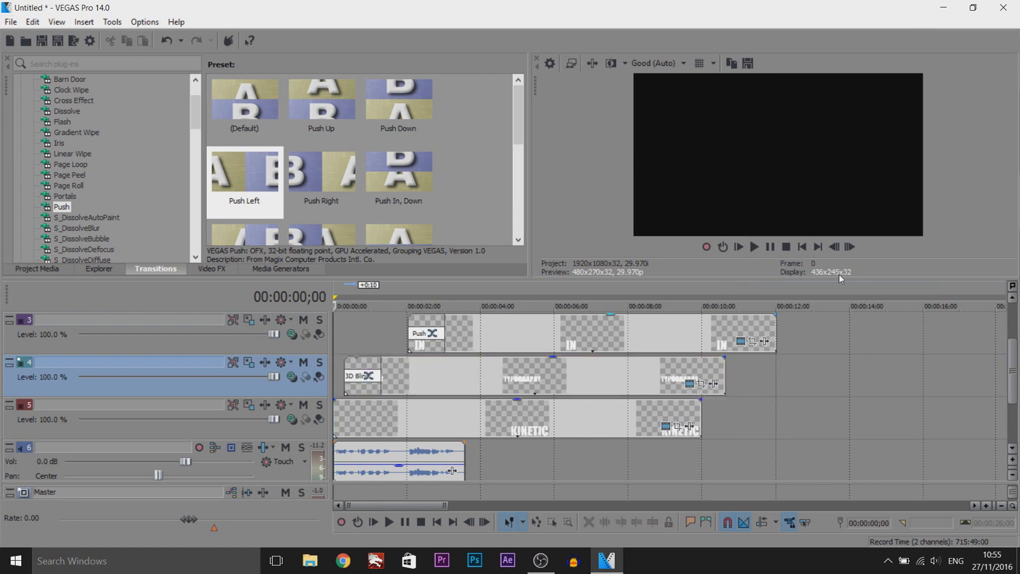
click(754, 246)
click(770, 247)
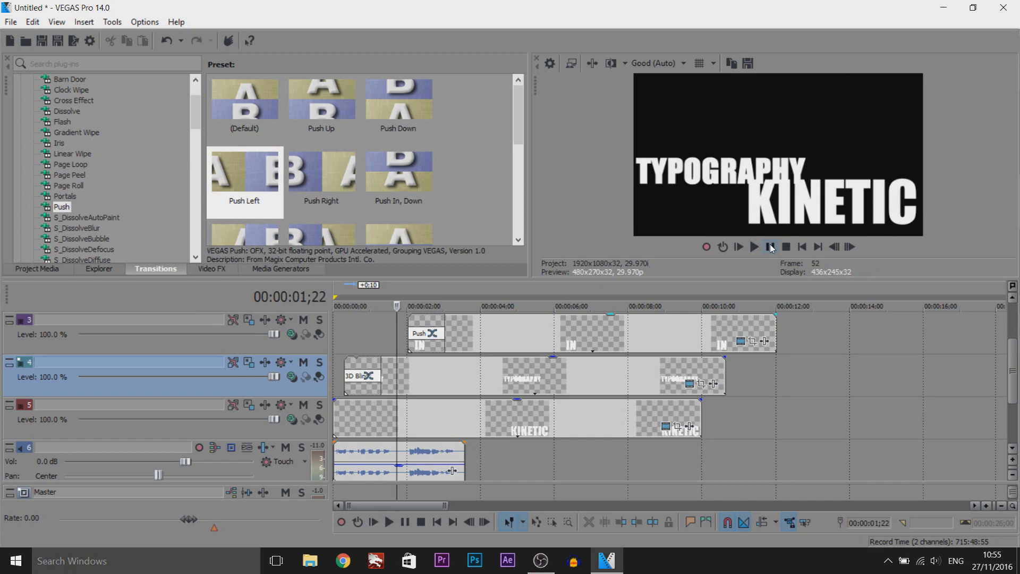
click(770, 247)
click(770, 246)
scroll(757, 301, up, 4)
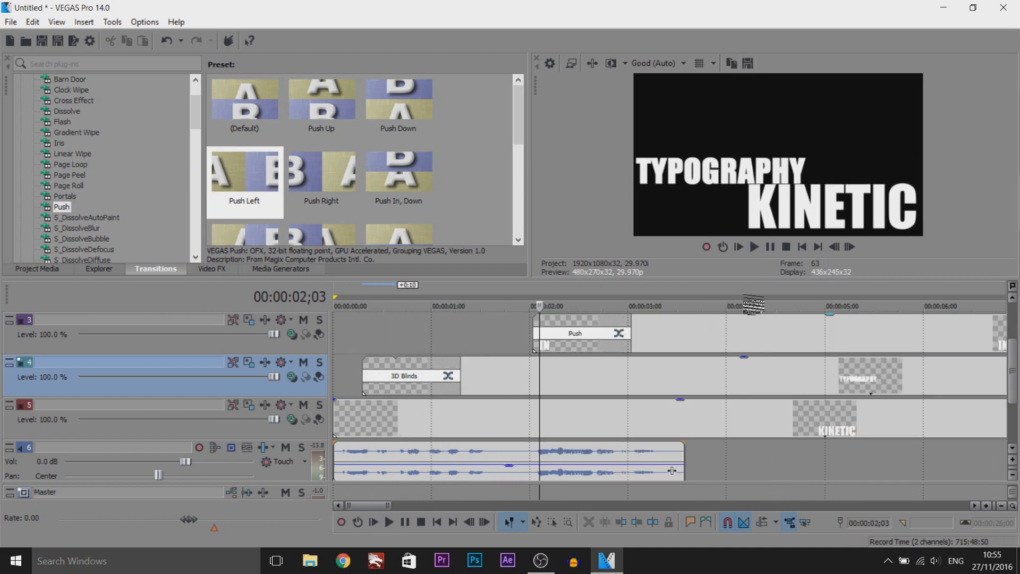
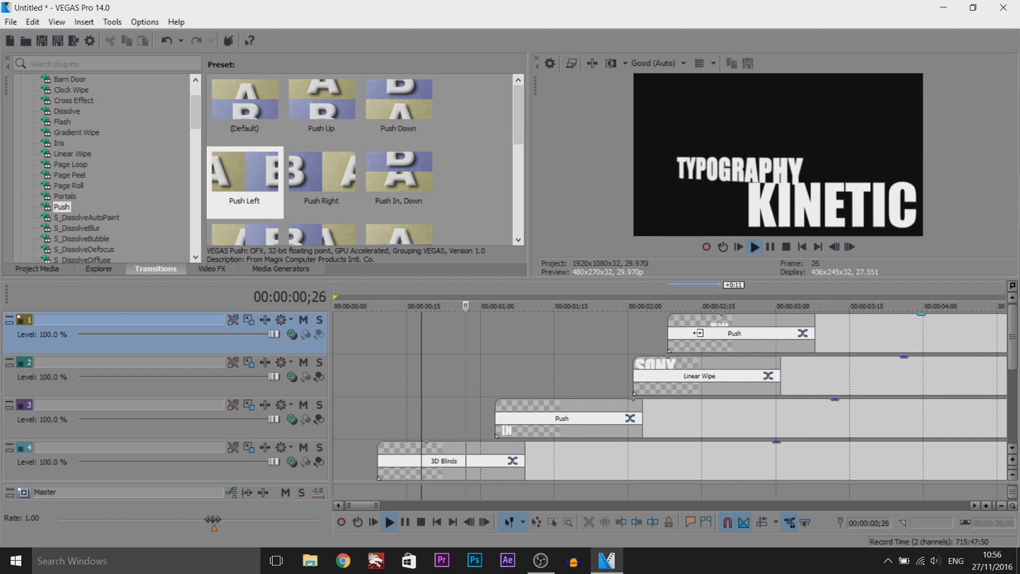
Step: Move the VEGAS title about 7 frames earlier to start together with the SONY title, and play the result
drag(668, 335, 634, 336)
click(623, 377)
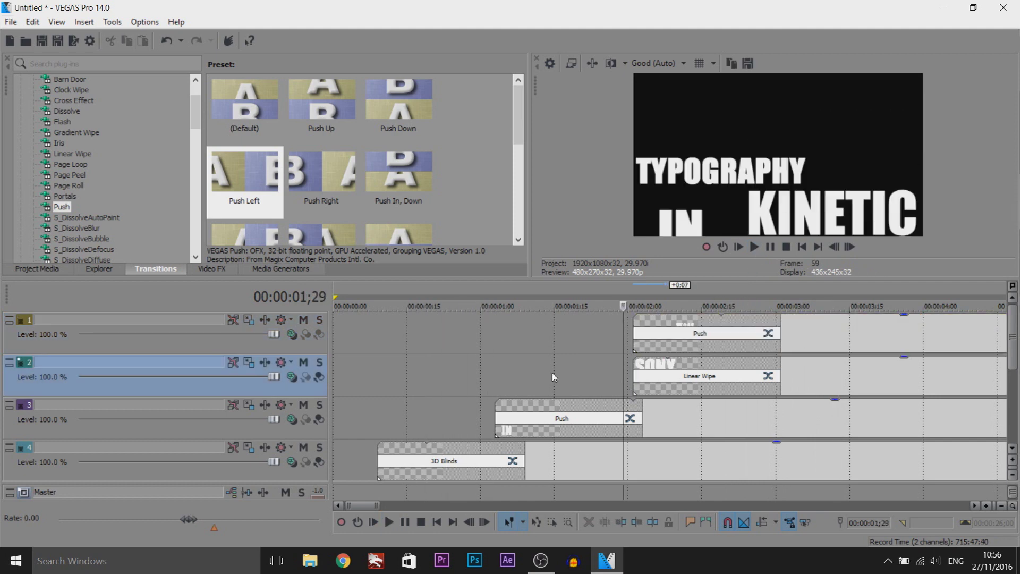
click(458, 370)
key(space)
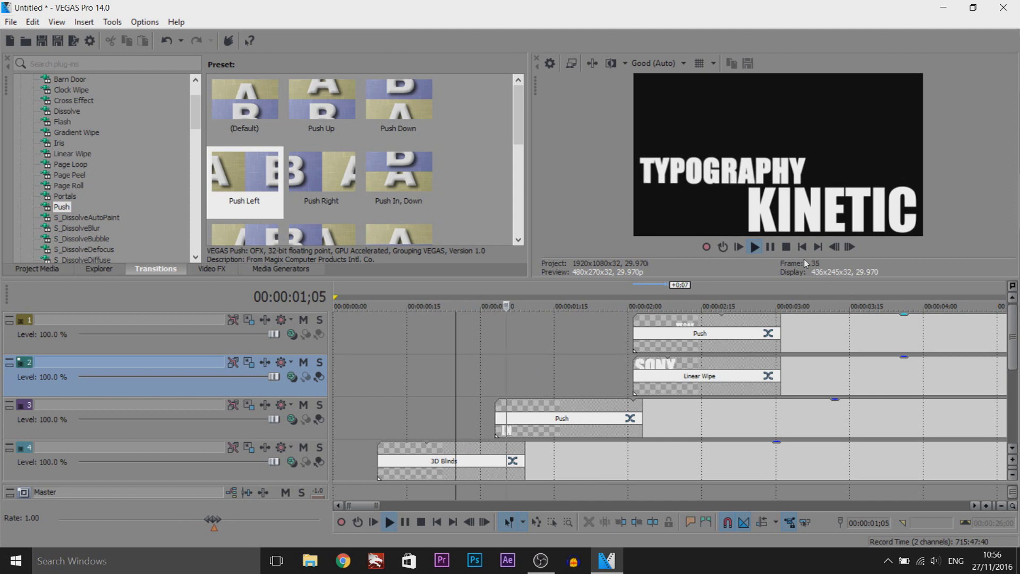
click(769, 247)
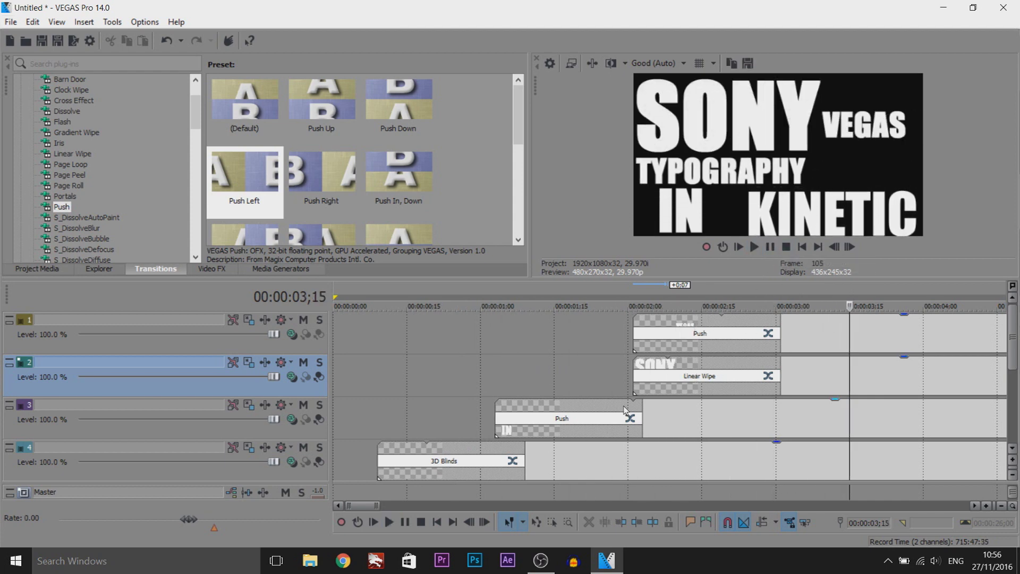
Step: Move the SONY title about 9 frames earlier on its track and play the sequence against the voice
drag(632, 383, 589, 384)
click(460, 372)
key(space)
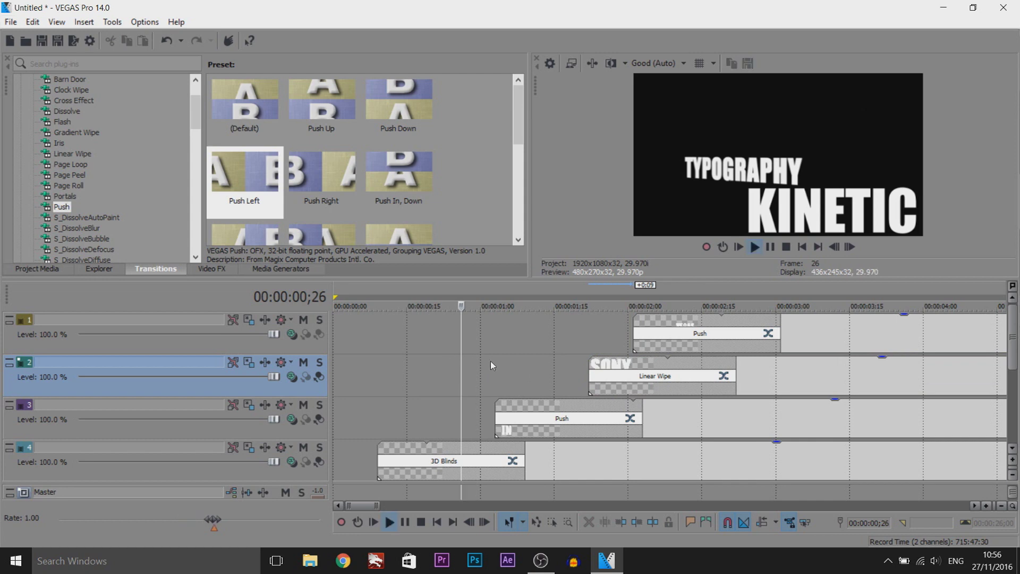
click(769, 248)
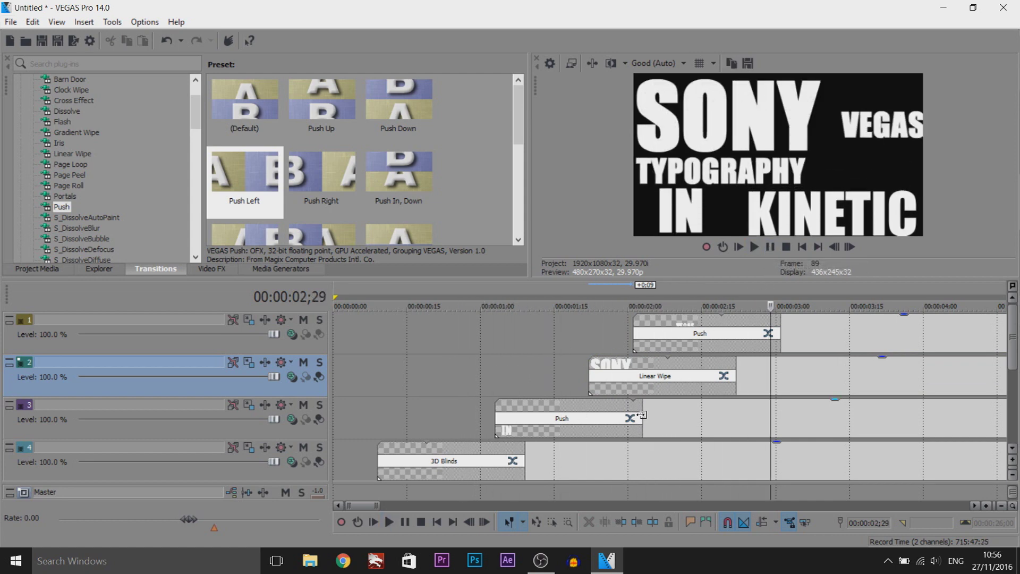
Step: Shorten the IN title's Push transition to end where the SONY title begins, and preview the timing
drag(640, 413, 589, 413)
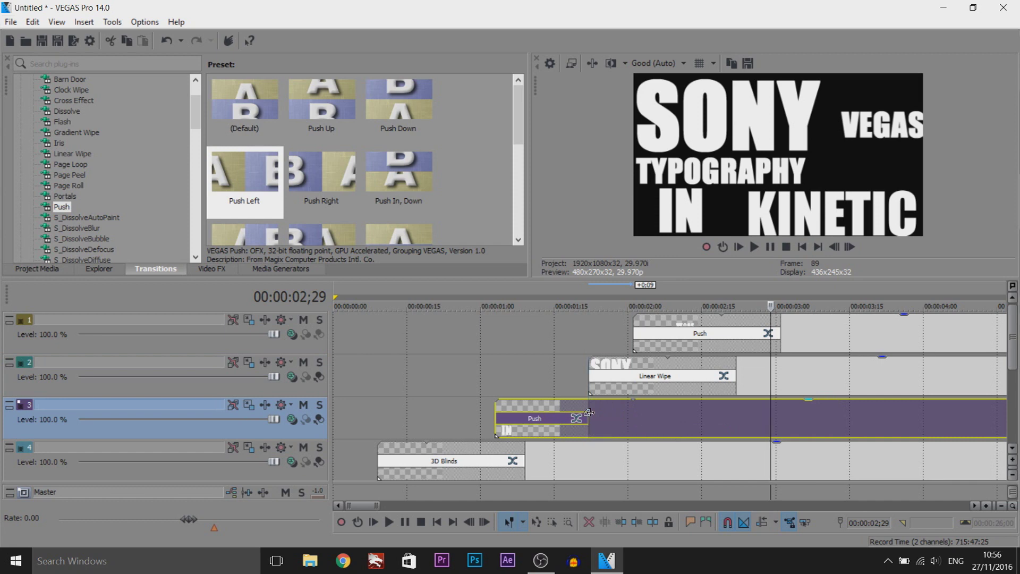
click(469, 377)
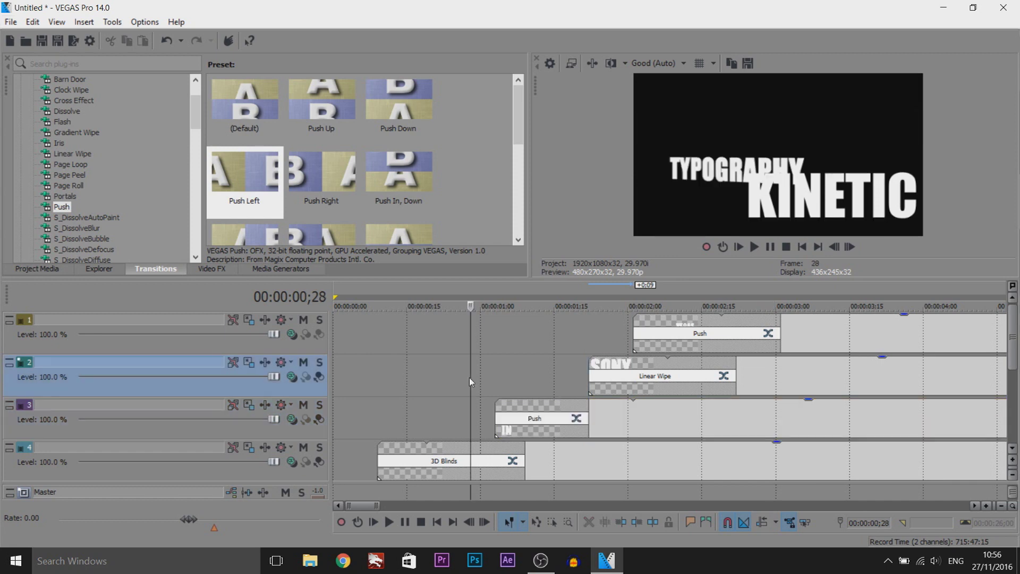
click(769, 248)
click(770, 247)
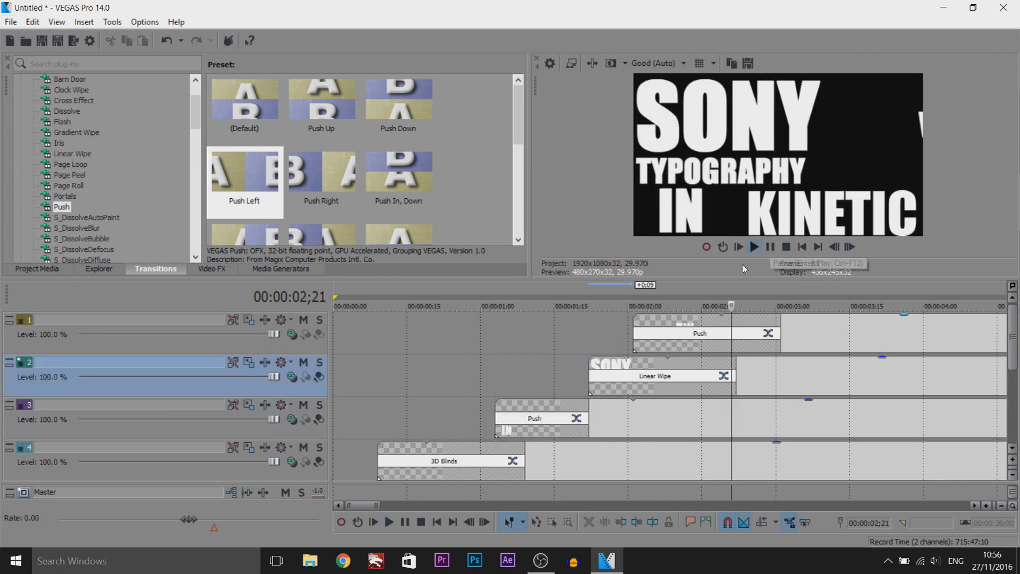
Step: Move the IN title about 6 frames later to start where TYPOGRAPHY's 3D Blinds transition ends, and preview it
drag(496, 414, 526, 413)
key(space)
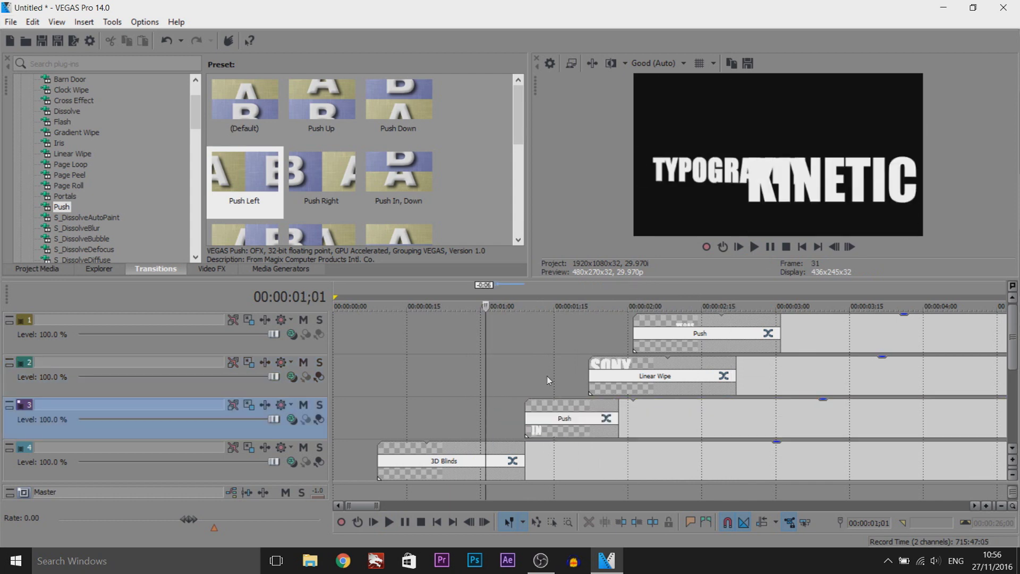
click(772, 250)
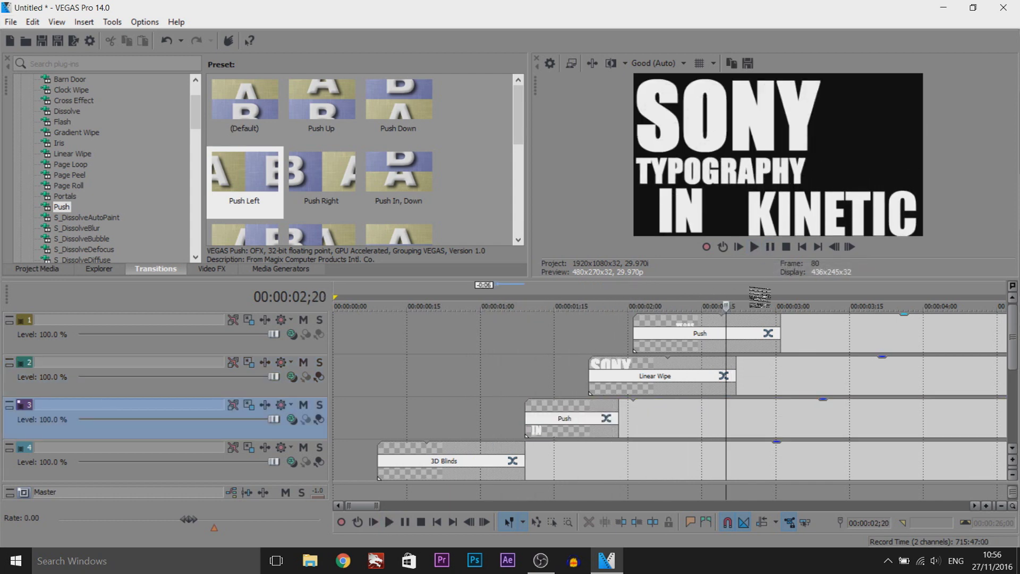
Step: Align the SONY and VEGAS titles to start together at about 00:00:01;29 and shorten both entrance transitions to about 18 frames
drag(739, 379, 773, 379)
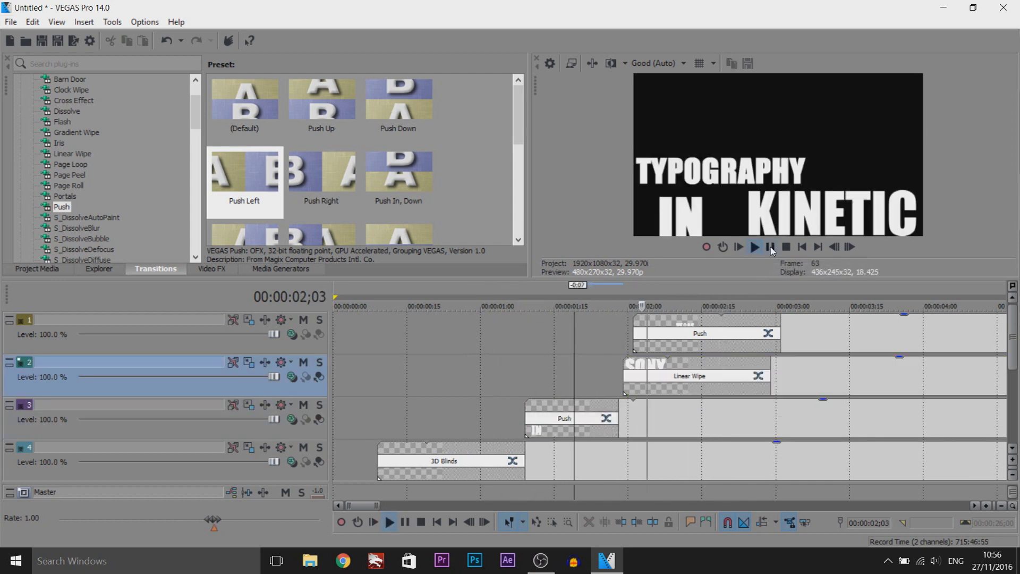
click(771, 249)
drag(633, 335, 623, 336)
drag(770, 343, 712, 342)
drag(770, 375, 711, 375)
Step: Play the sequence from about 00:00:01;03 to check the retimed entrances, and view the full length of all title tracks
click(496, 375)
key(space)
key(space)
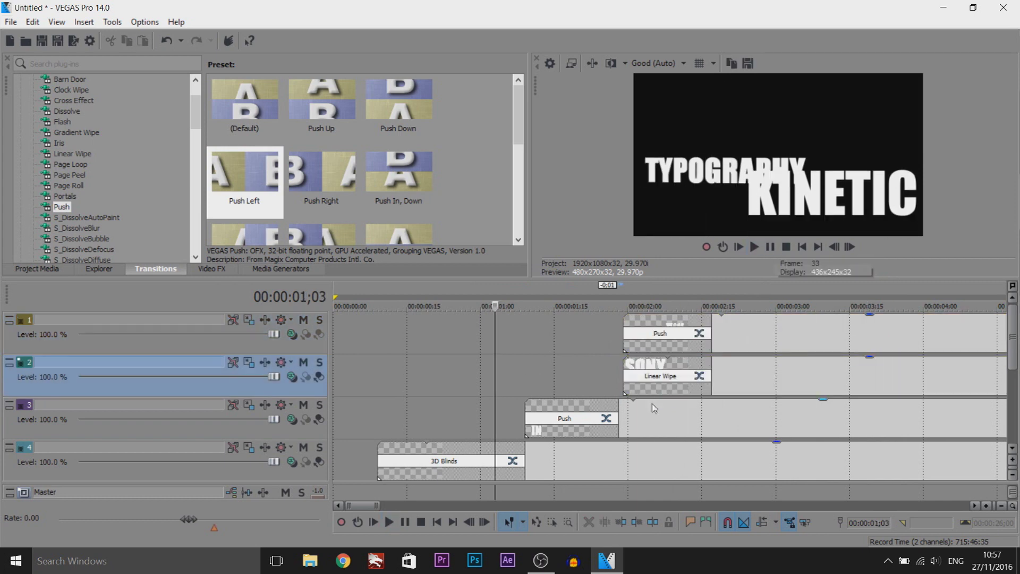
key(space)
scroll(765, 361, down, 1)
key(space)
scroll(468, 409, down, 3)
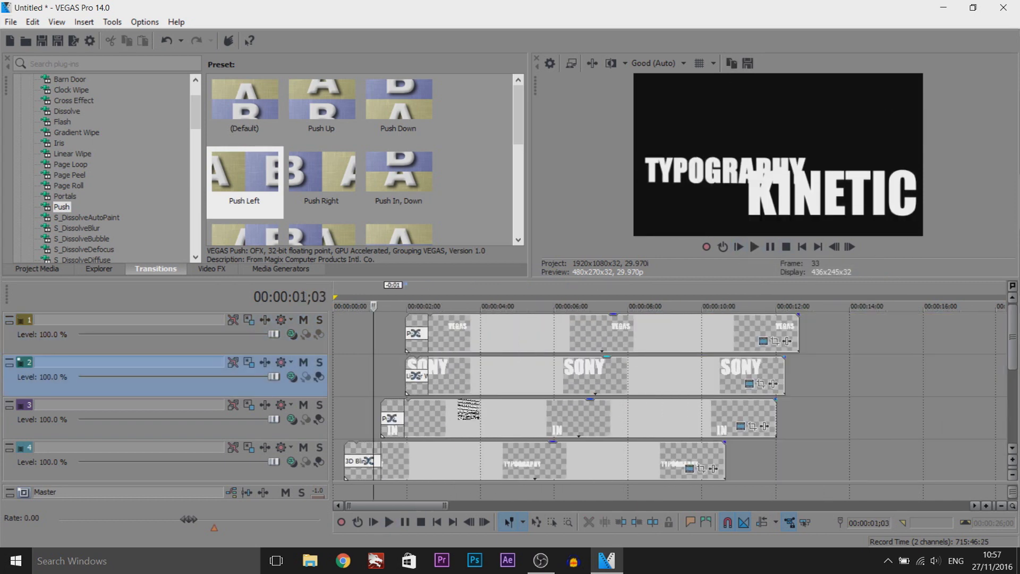
scroll(1014, 349, down, 2)
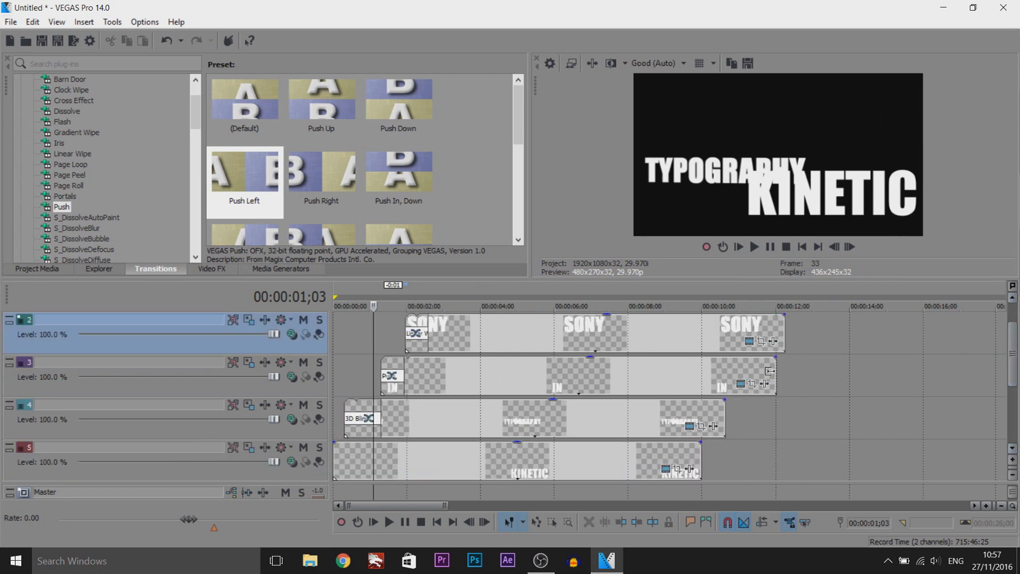
Step: Examine the entrance transitions of IN, SONY and VEGAS up close, and play the whole animation from the start
scroll(425, 384, up, 3)
drag(442, 382, 526, 390)
scroll(1016, 345, up, 1)
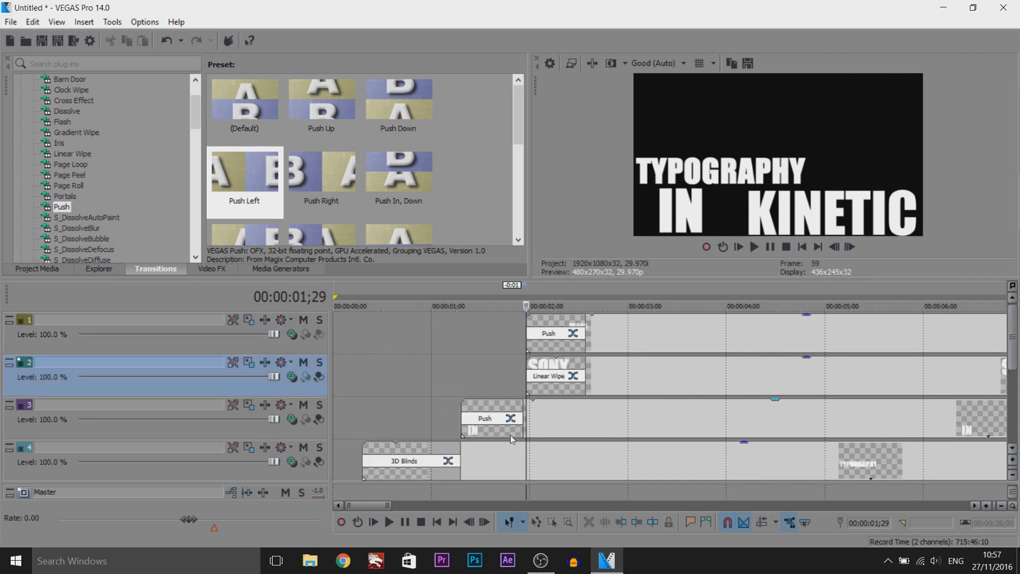
scroll(606, 372, up, 2)
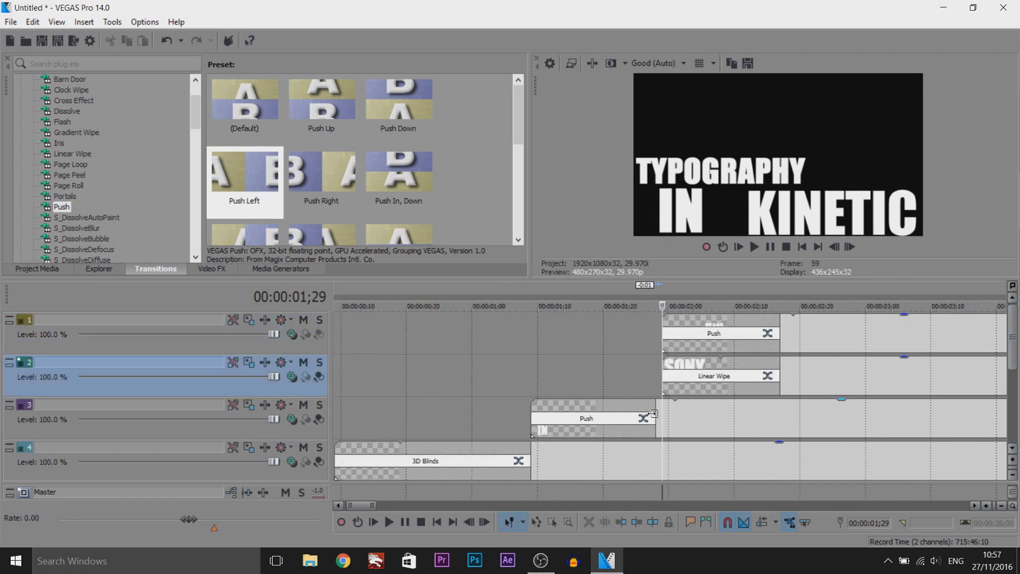
click(600, 415)
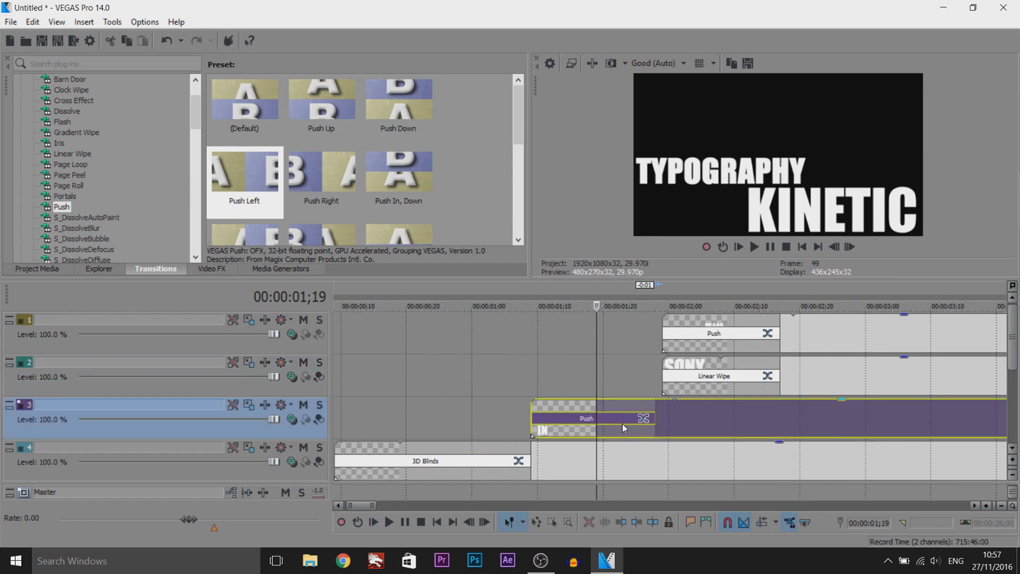
click(748, 372)
click(716, 329)
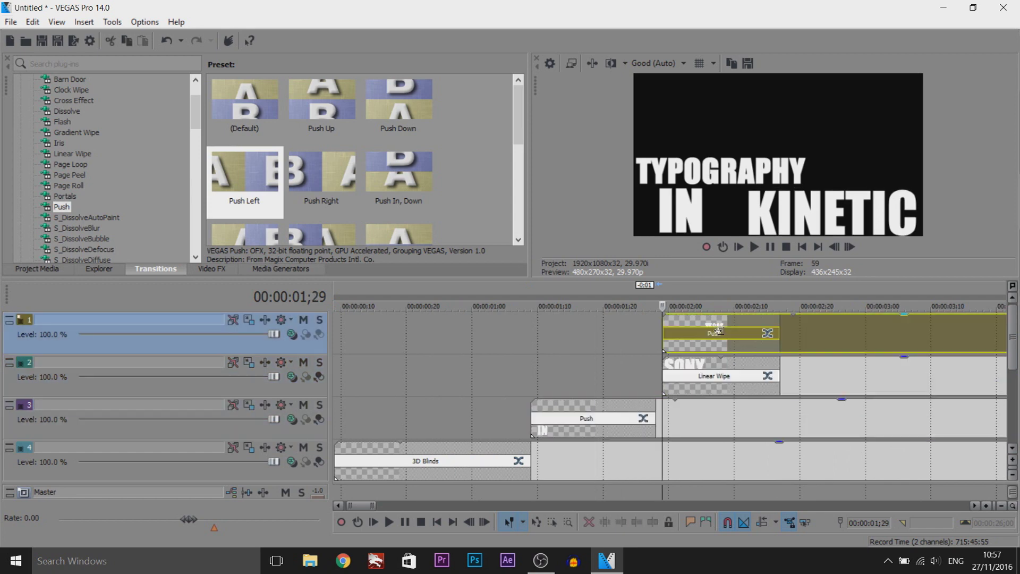
click(800, 332)
click(832, 341)
click(819, 388)
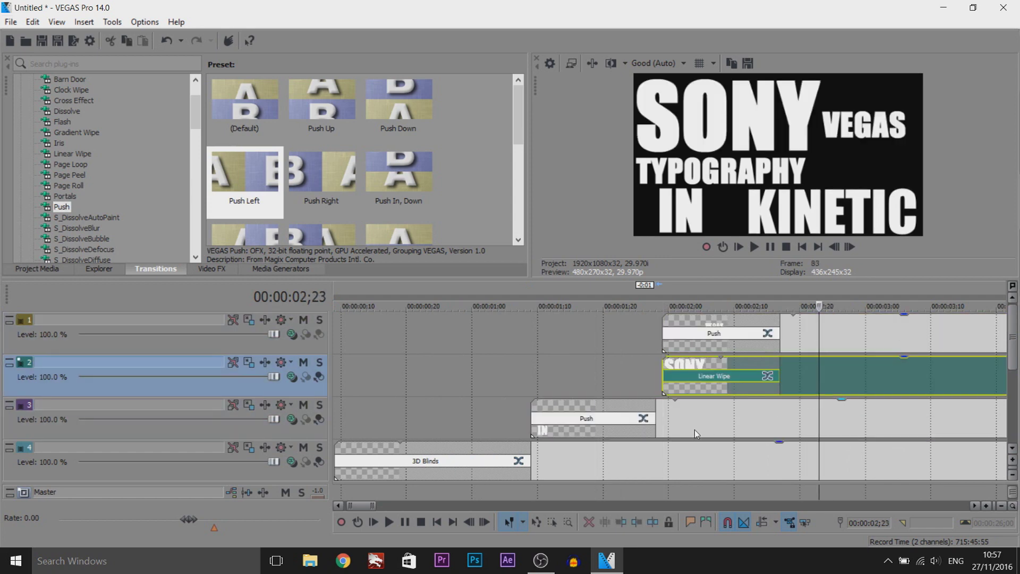
click(743, 247)
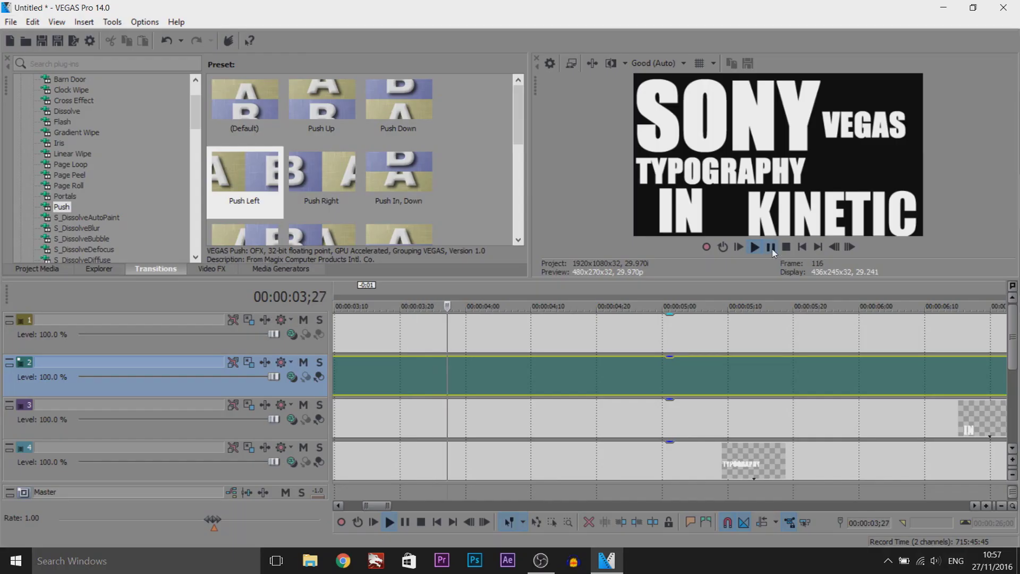
click(772, 250)
Step: Trim the ends of all the title events to 00:00:04;00
scroll(724, 413, down, 5)
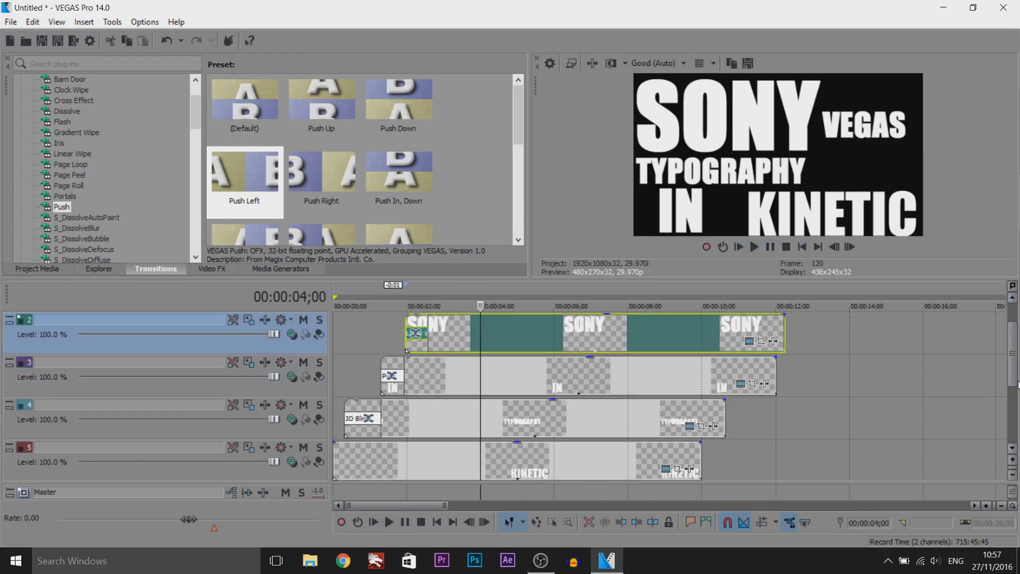
drag(803, 326, 480, 326)
drag(784, 381, 480, 378)
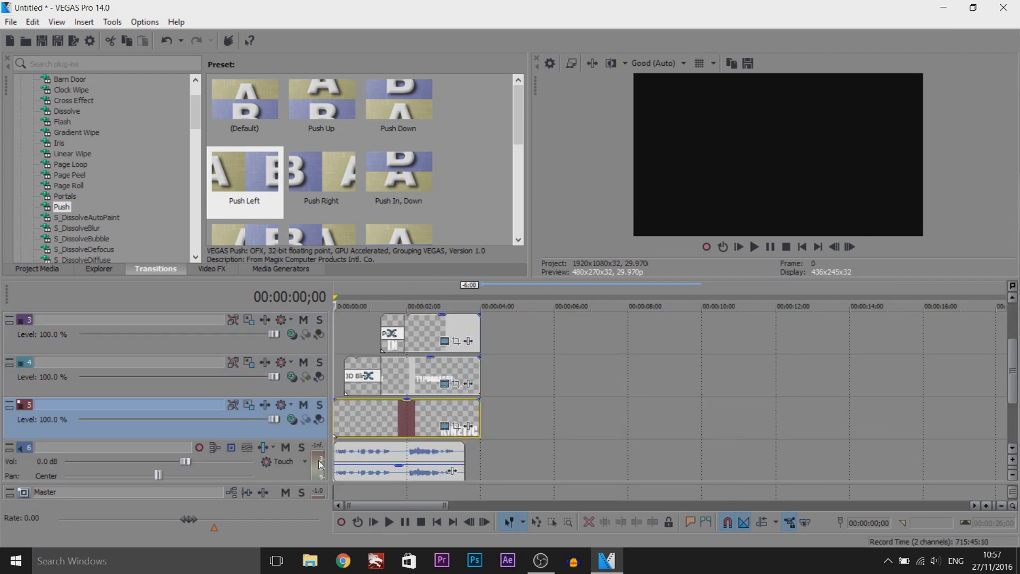
Step: Duplicate the KINETIC title's track beneath the original and clear the copy to leave an empty video track
click(281, 482)
right_click(294, 430)
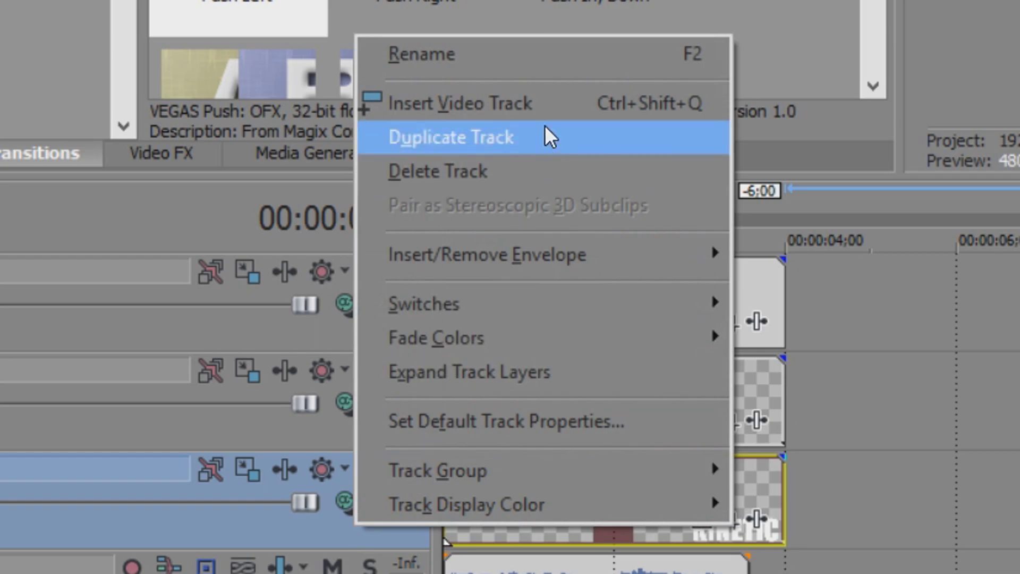
click(376, 248)
drag(308, 431, 308, 471)
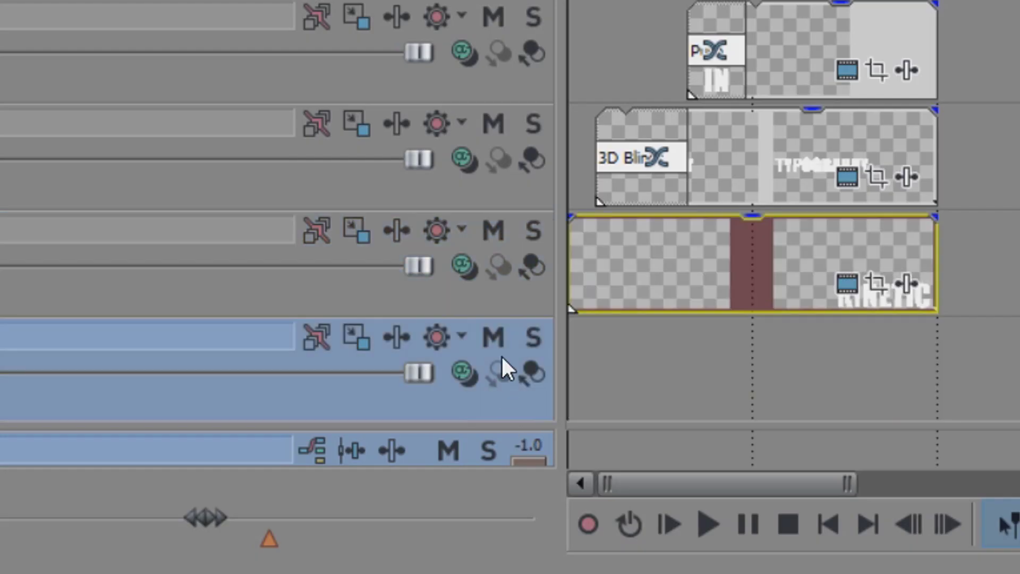
click(575, 345)
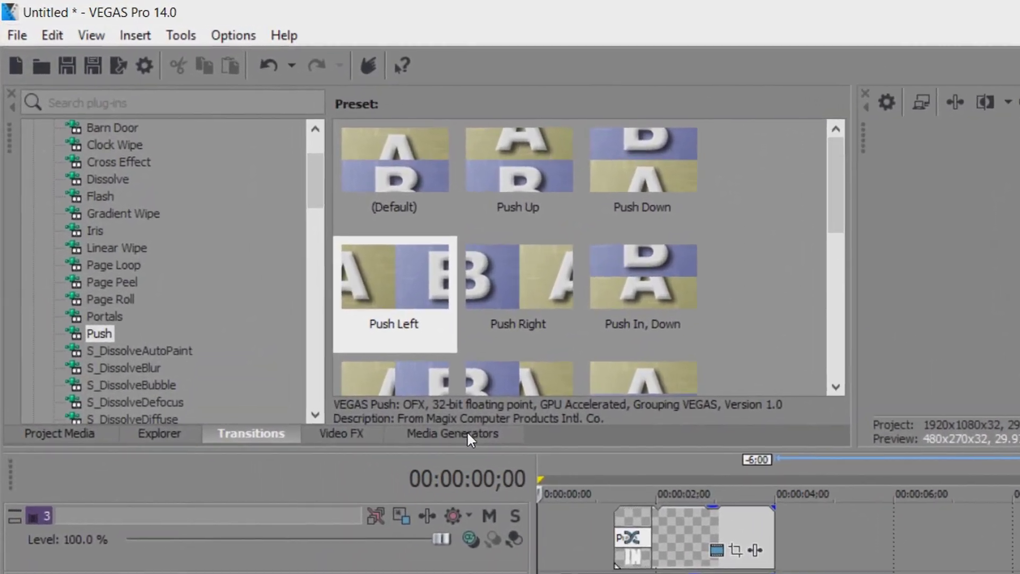
Step: Add a Solid Color generator with the Cyan preset at the start of the empty track
click(467, 432)
click(151, 295)
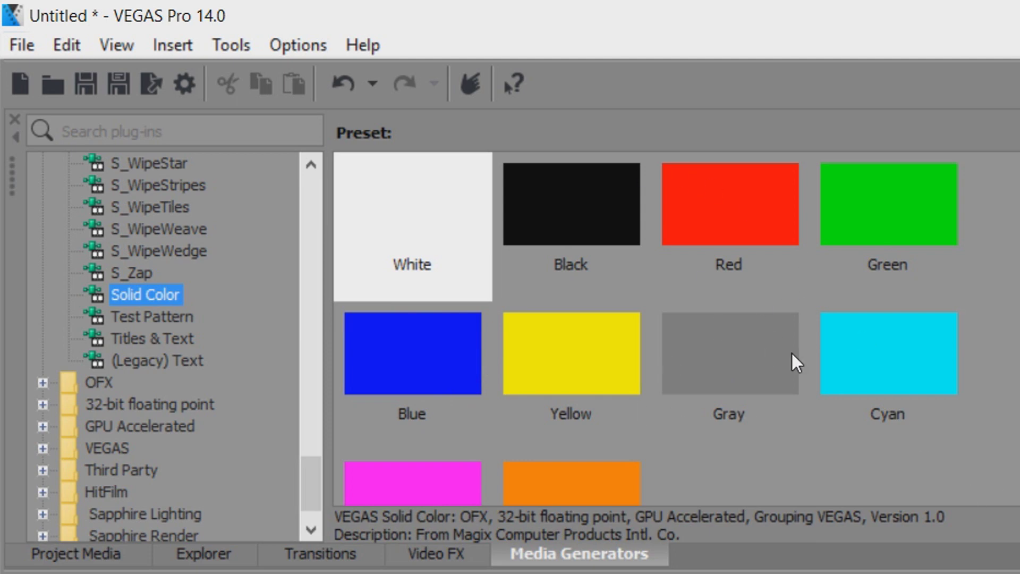
click(914, 400)
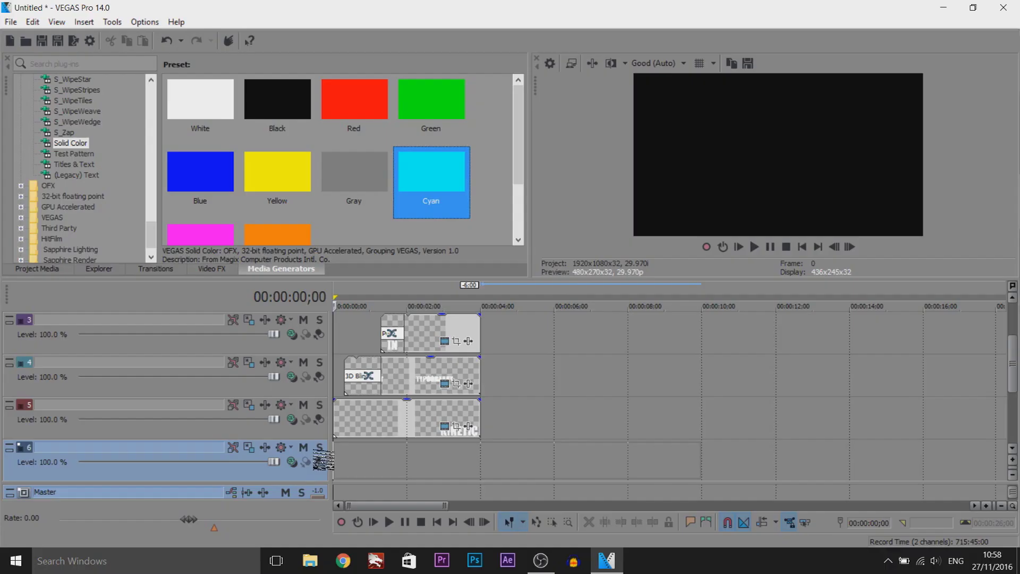
double_click(889, 375)
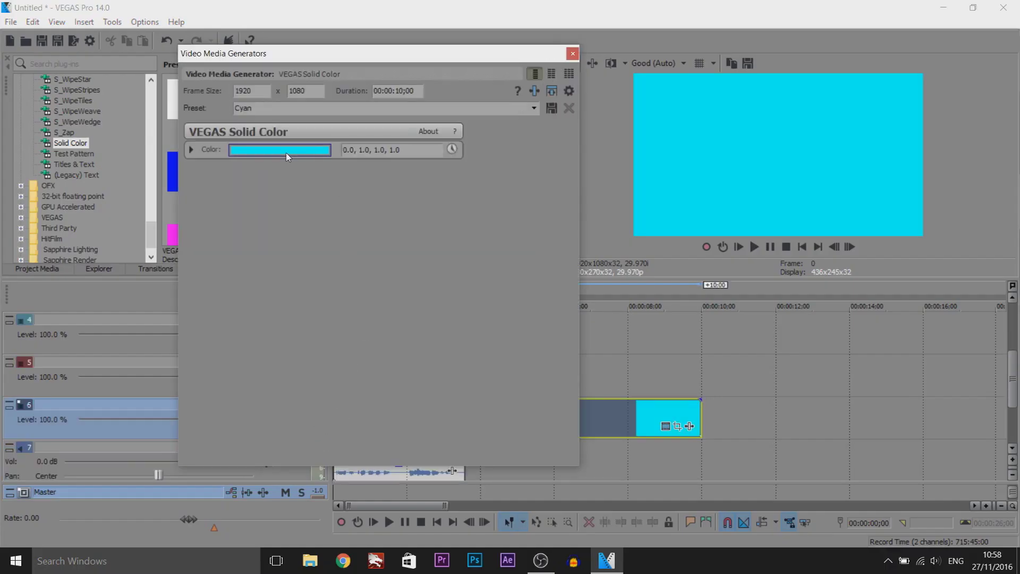
Step: Set the background color to 0.0, 0.81, 0.9, 1.0 and trim the background event to end at 00:00:04;00
click(287, 157)
click(281, 196)
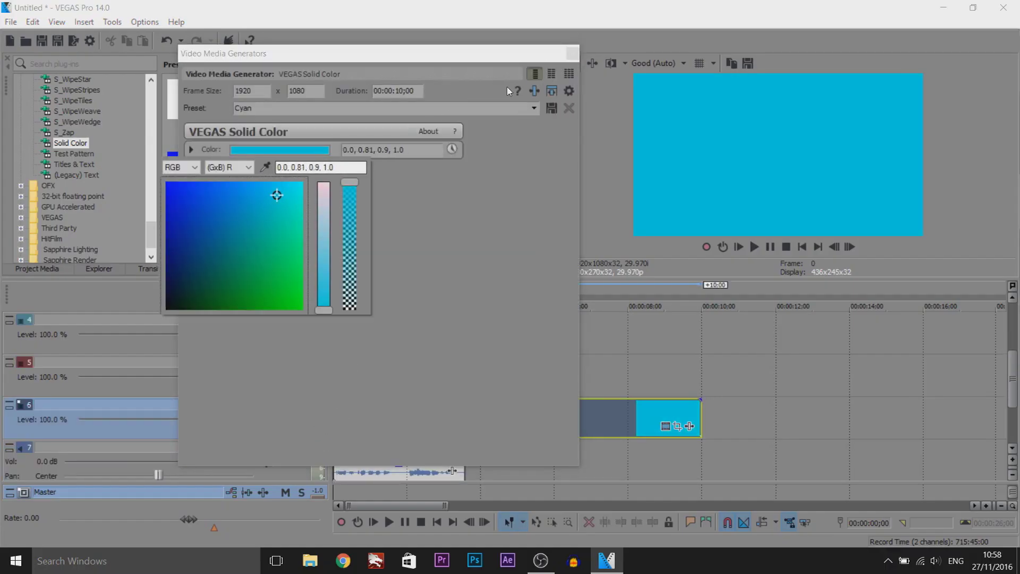
click(572, 53)
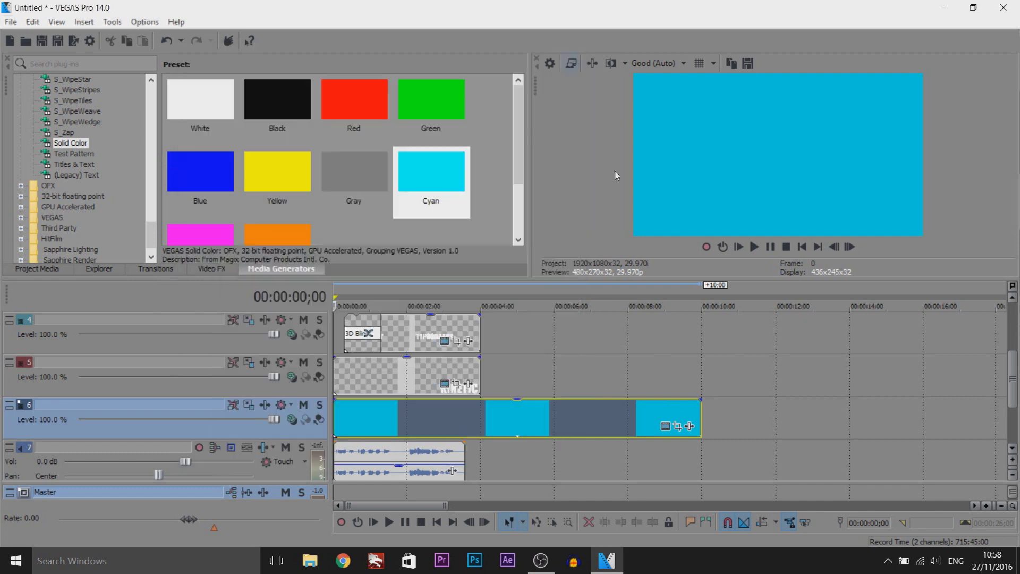
drag(700, 423, 478, 407)
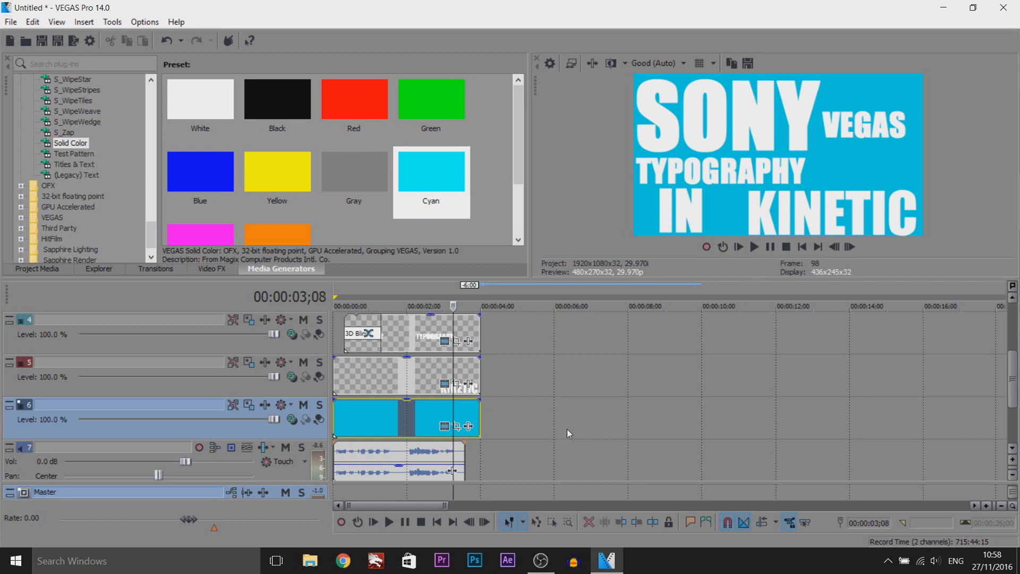
Step: Paste a copy of the blue background at about 00:00:08;07 on its track, creating a new copy of the source media
scroll(1013, 397, up, 2)
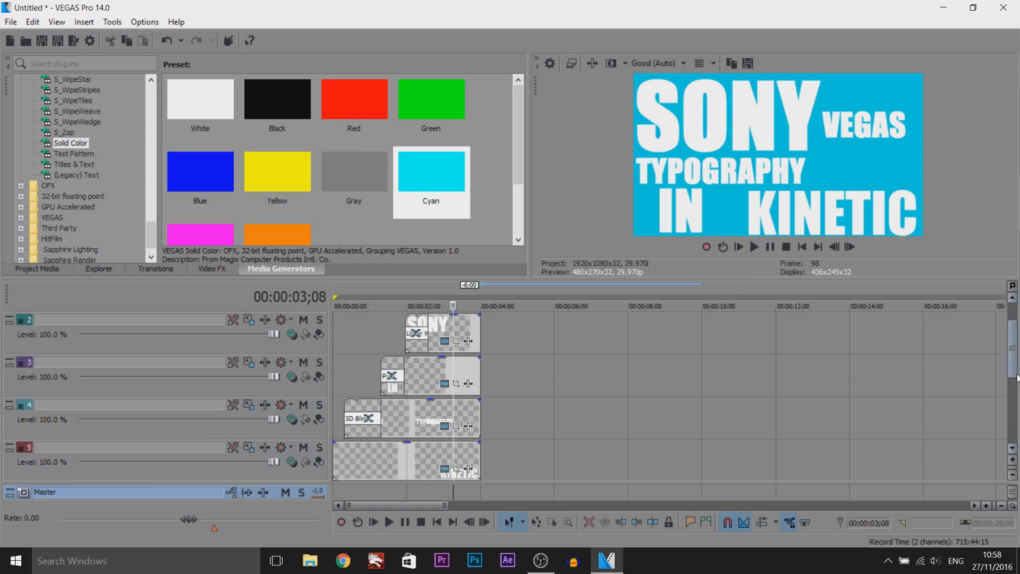
scroll(1015, 388, down, 1)
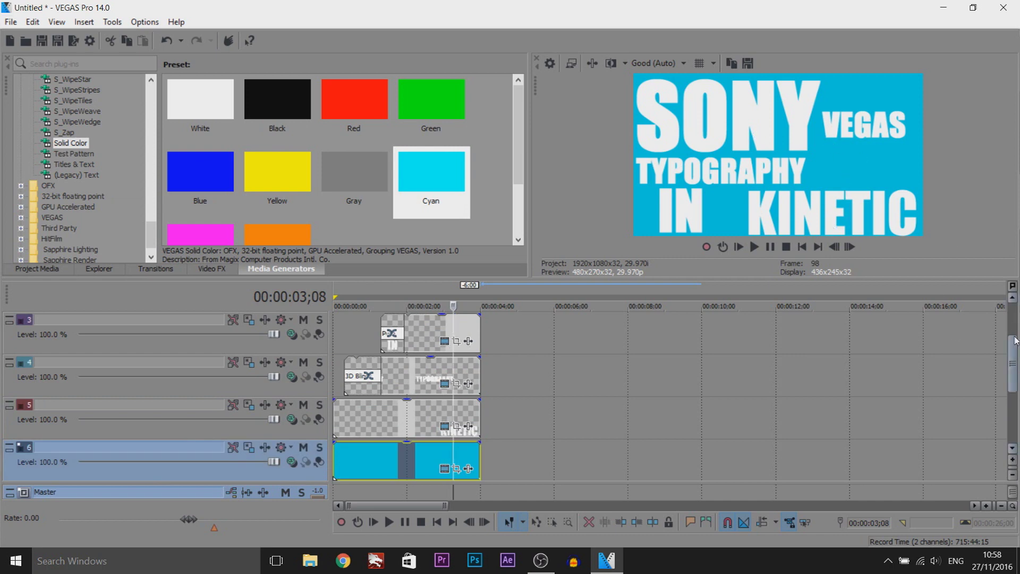
scroll(1014, 334, up, 2)
scroll(1013, 340, down, 2)
click(440, 460)
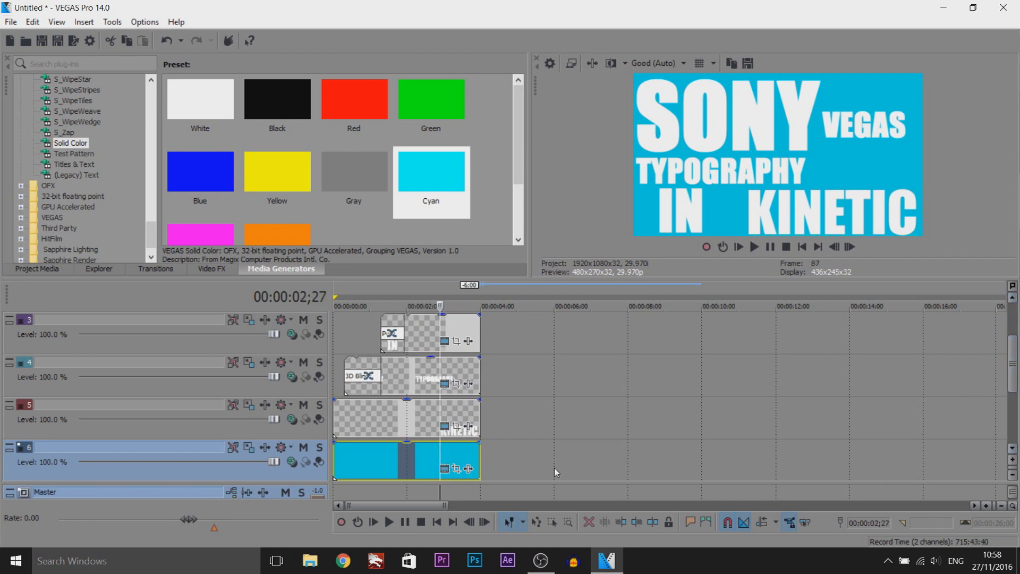
click(401, 461)
click(636, 467)
key(ctrl+v)
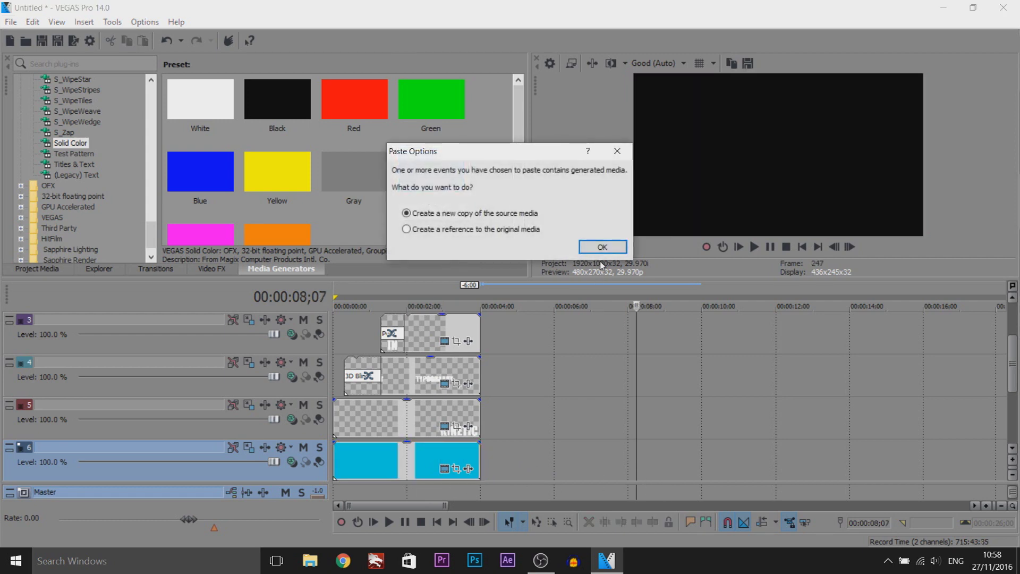
click(602, 247)
Step: Open the Pan/Crop settings of the pasted blue event and enable its mask
click(641, 468)
click(760, 470)
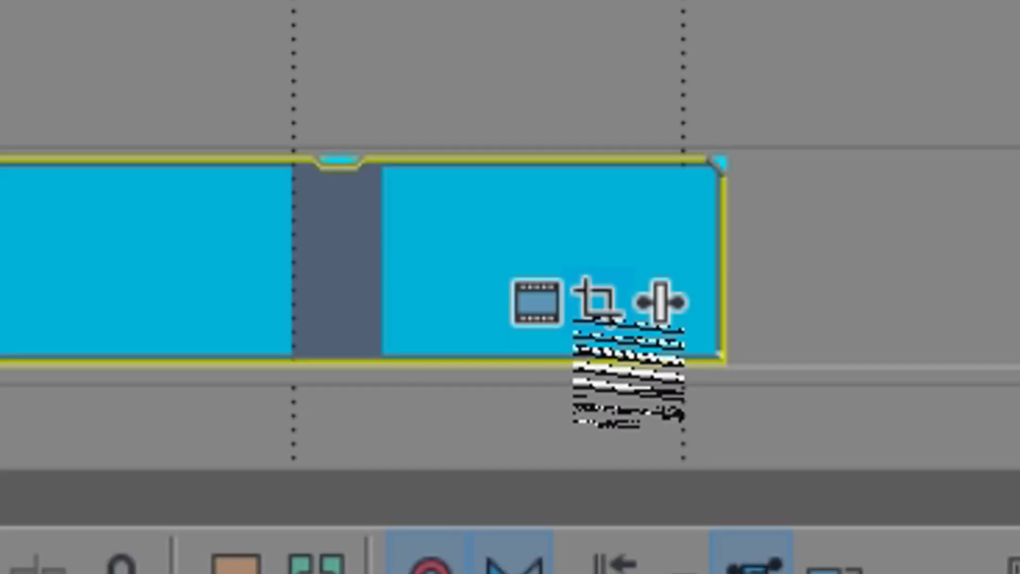
click(600, 306)
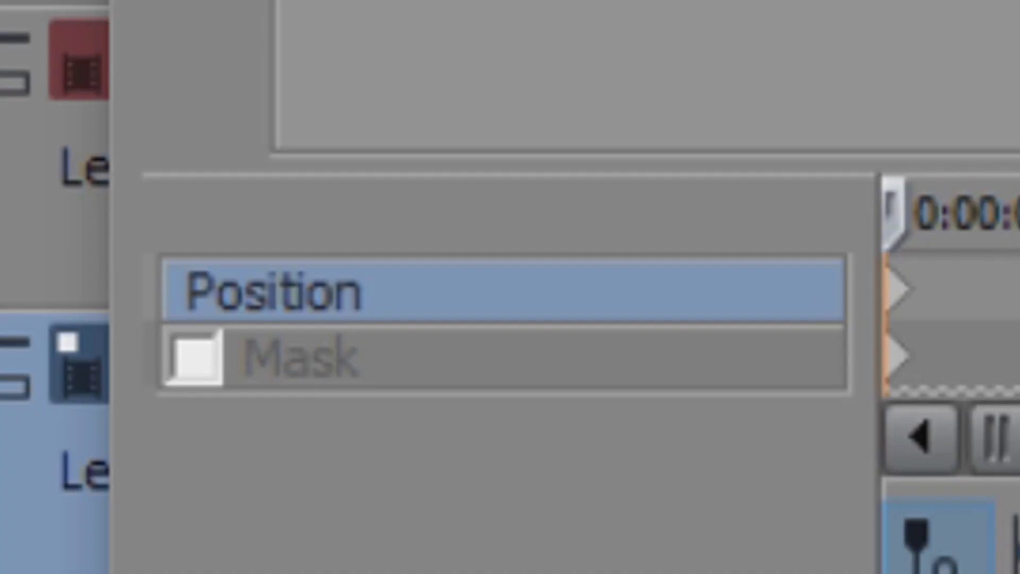
click(196, 357)
Step: Try a closed freeform polygon mask in the upper middle of the blue event's frame
click(292, 282)
click(297, 220)
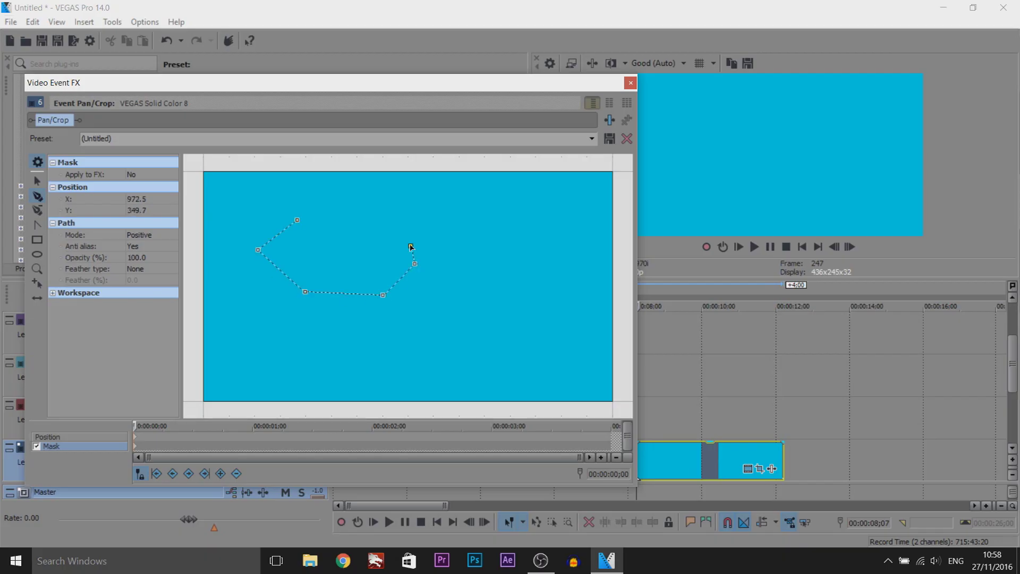
click(296, 221)
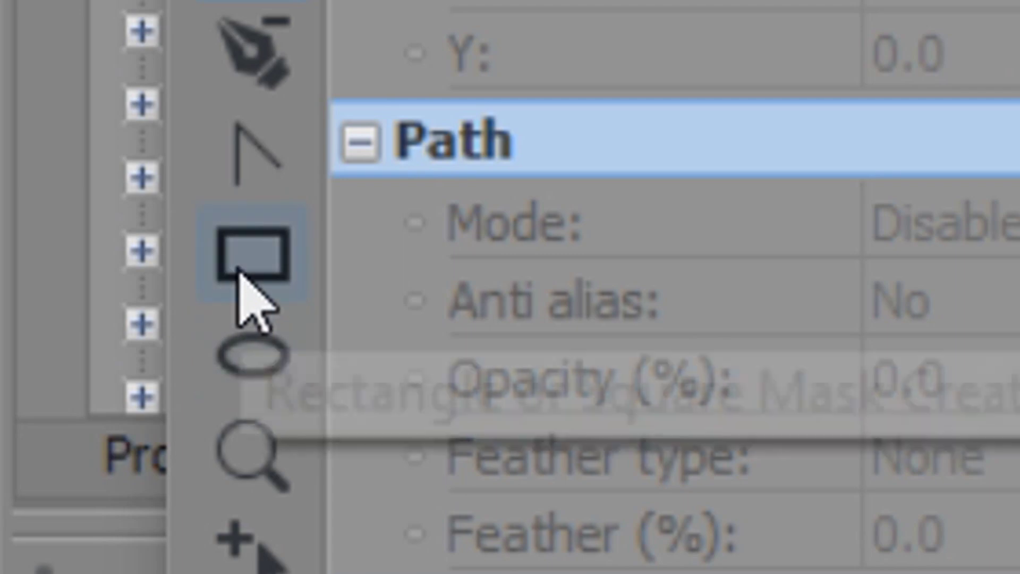
Step: Try a thin rectangular mask across the frame, followed by a large oval mask on the blue event
click(36, 240)
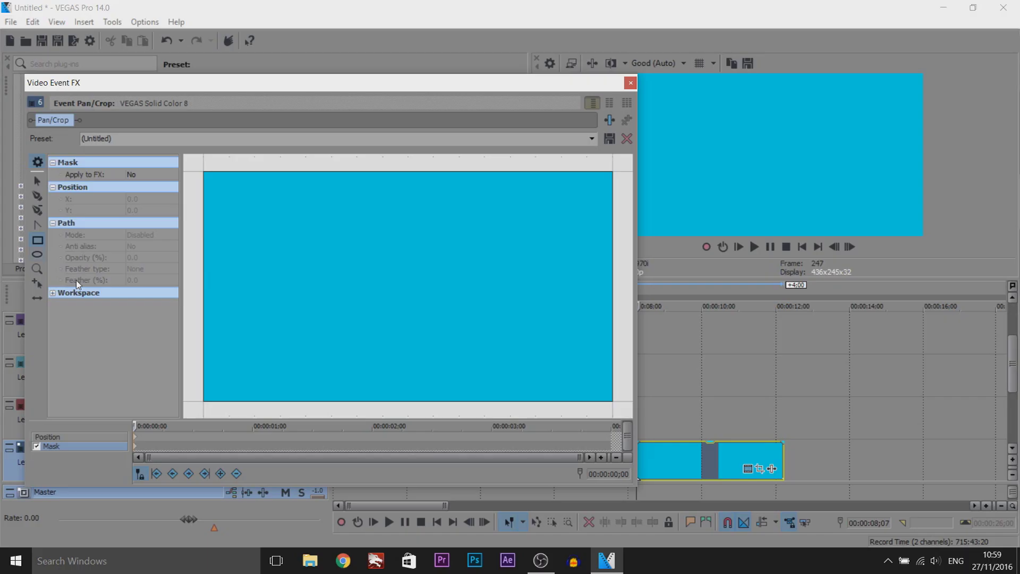
drag(262, 214, 330, 278)
drag(454, 212, 651, 224)
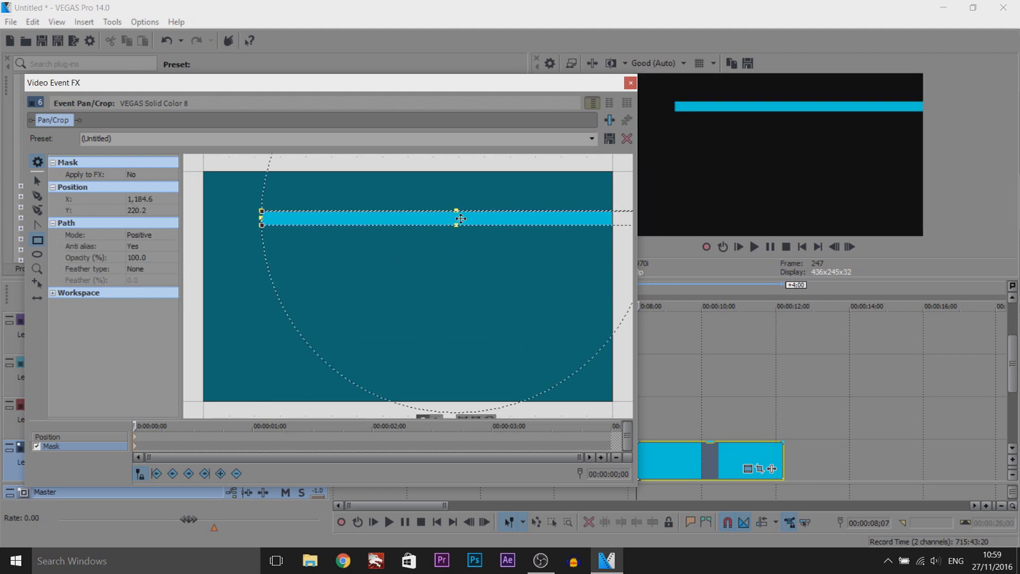
drag(479, 218, 378, 218)
drag(553, 217, 613, 217)
click(37, 255)
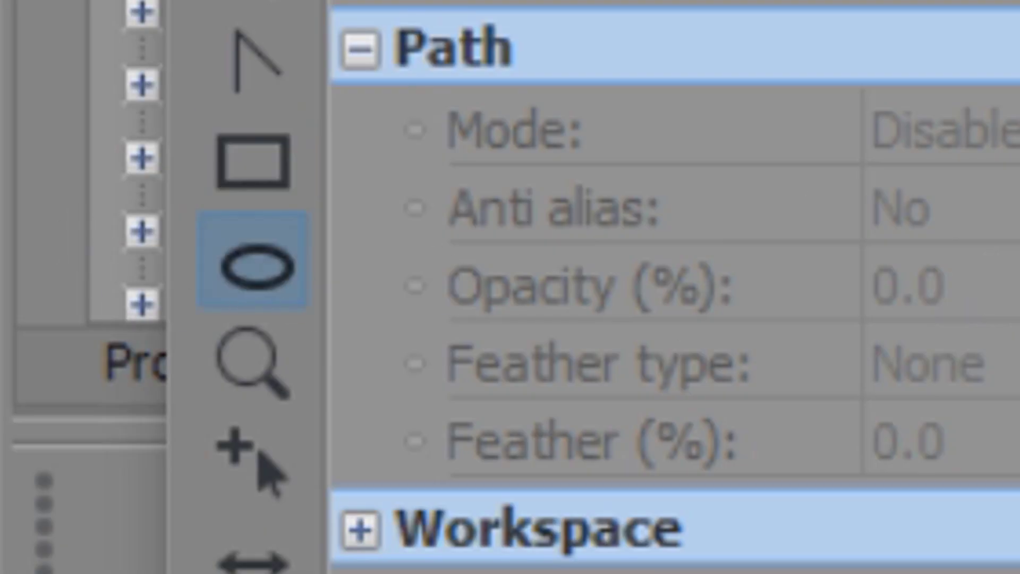
drag(243, 215, 633, 391)
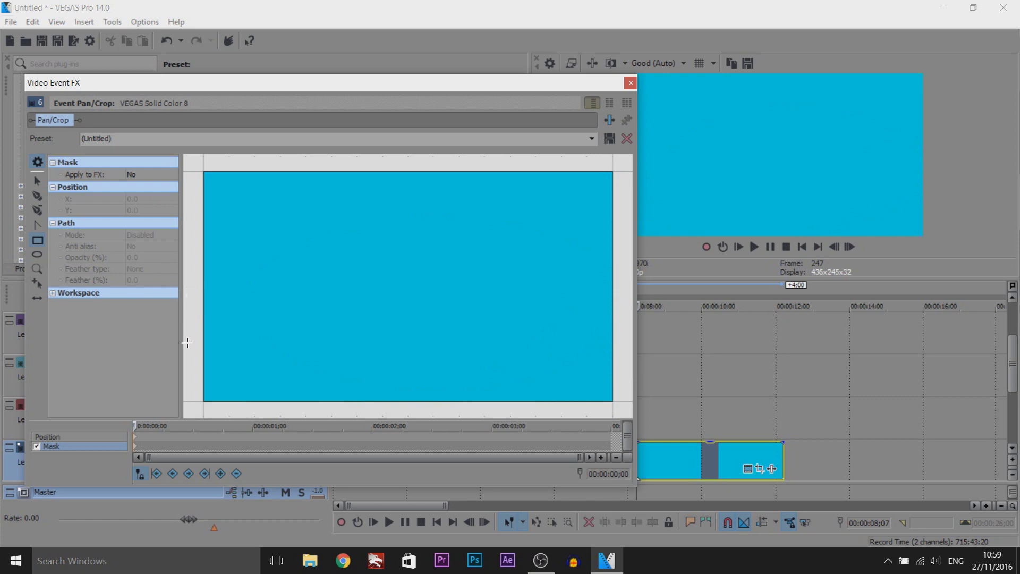
Step: Mask the blue event into two thin full-width stripes near the frame's lower and upper edges, and move it to 00:00:06;21
drag(204, 351, 624, 368)
drag(190, 195, 621, 213)
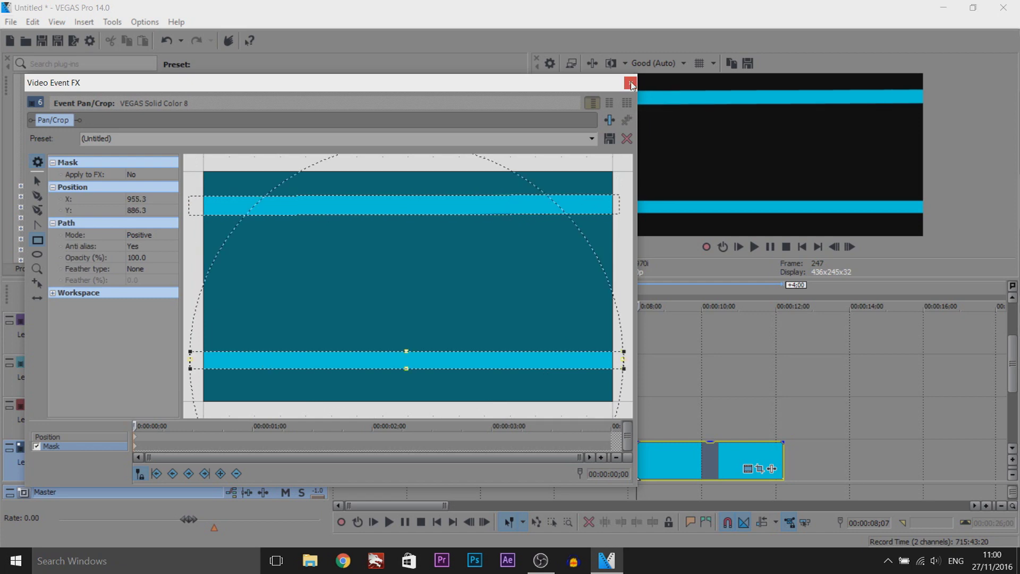
click(630, 83)
drag(638, 387, 684, 395)
drag(685, 395, 612, 397)
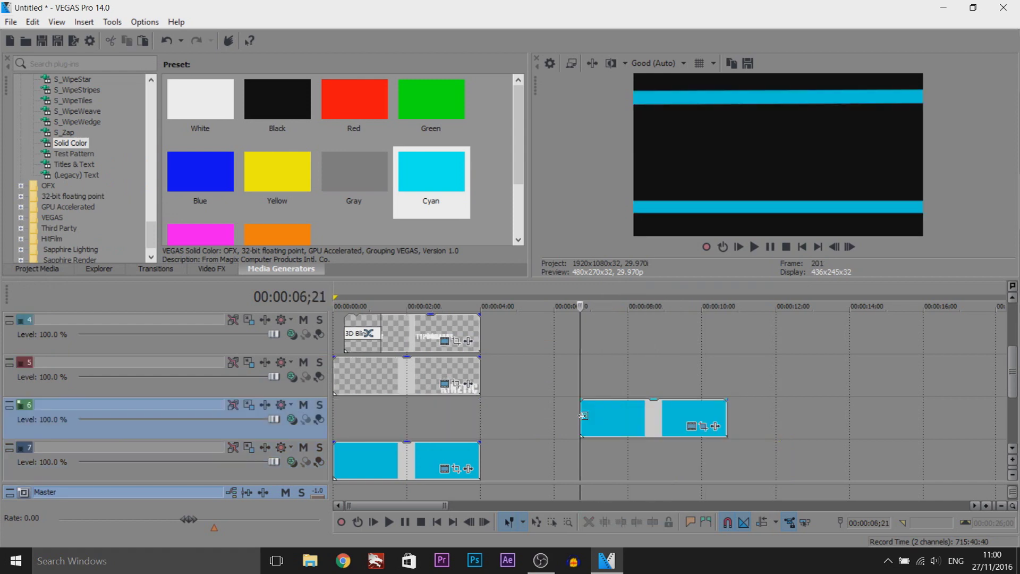
Step: Keyframe the stripes to slide in horizontally, with X Center at 2,916.0 at the event's start and the original framing restored at 00:00:04;00
click(703, 426)
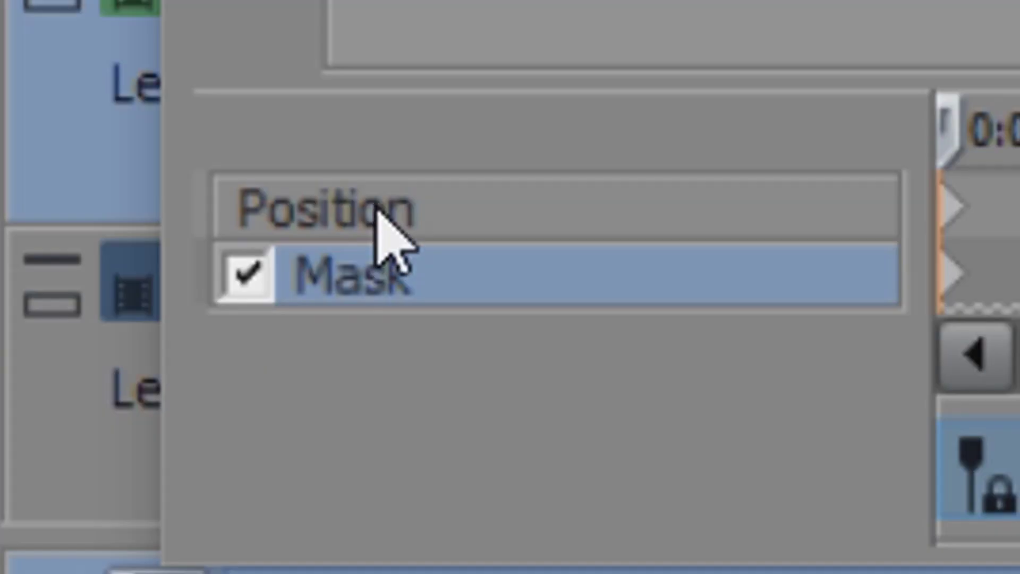
click(378, 211)
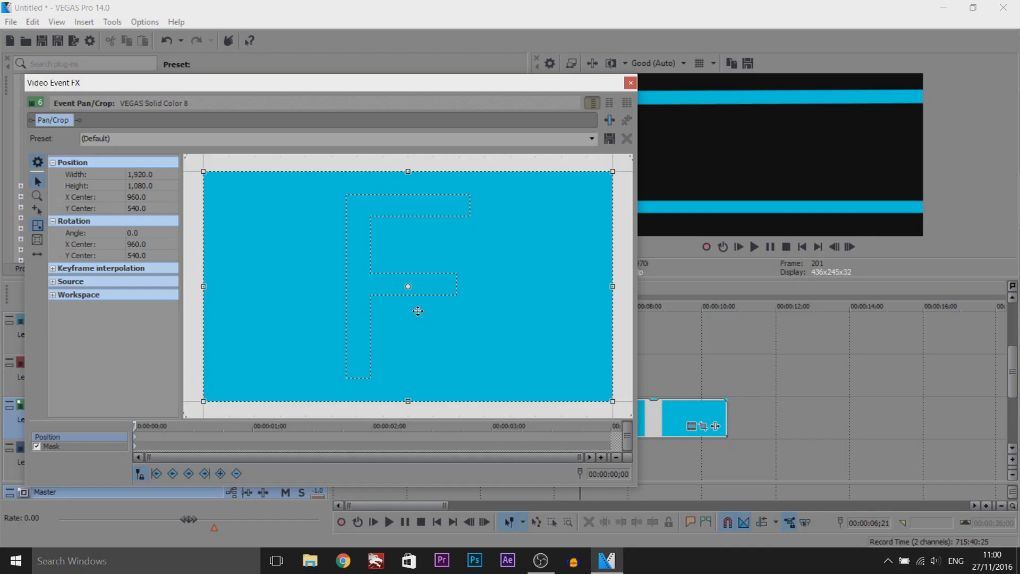
drag(337, 298, 754, 316)
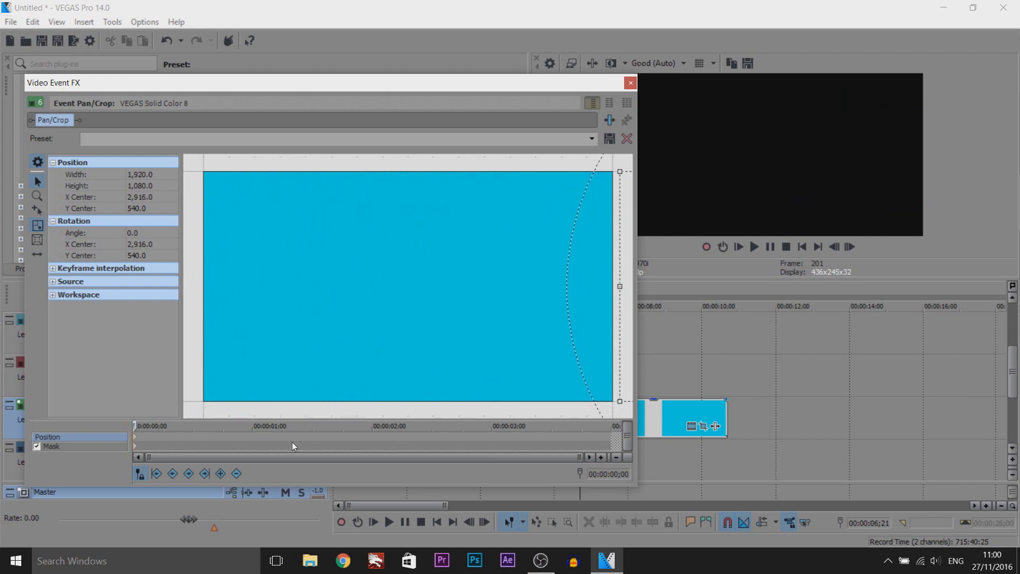
drag(368, 433, 625, 445)
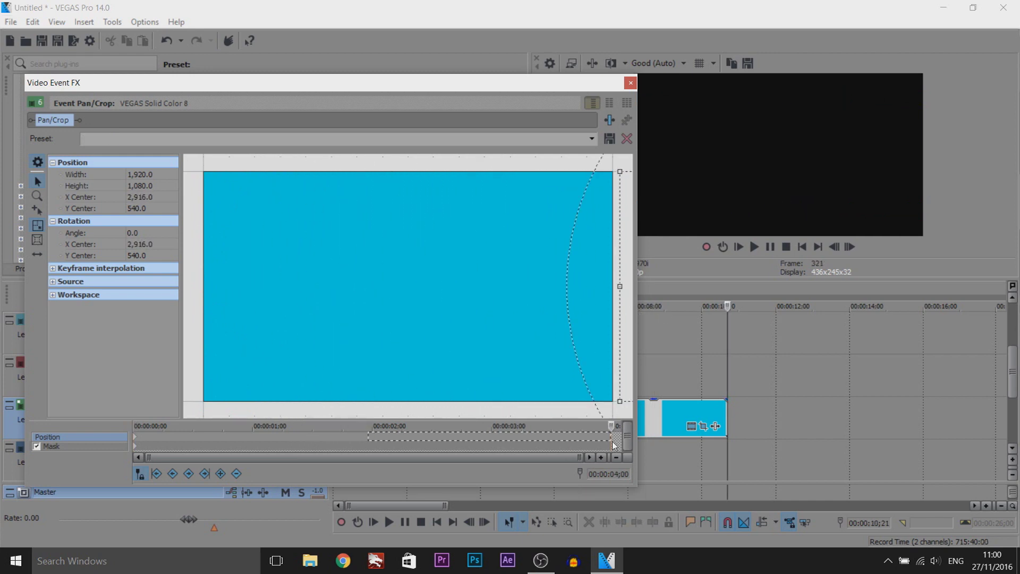
right_click(597, 344)
click(611, 350)
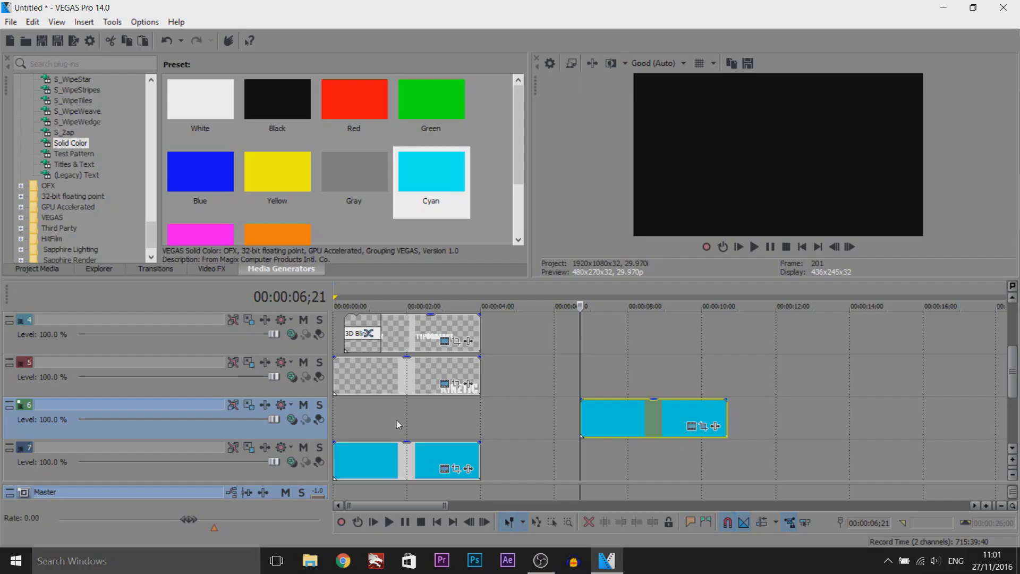
Step: Insert an empty video track above the stripes and add a (Legacy) Text generator with the Default Text preset at 00:00:06;21
right_click(307, 436)
click(387, 254)
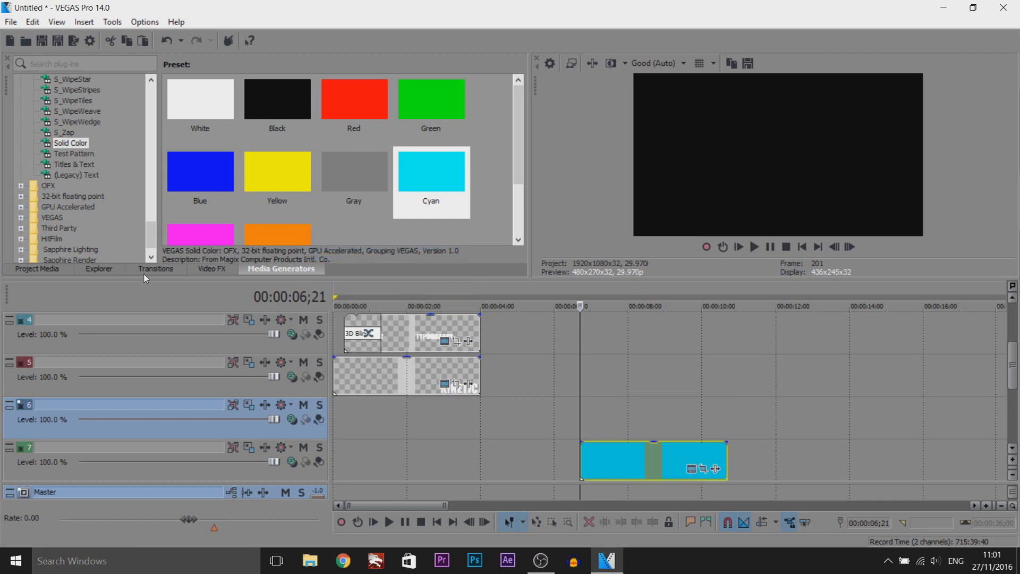
click(93, 175)
drag(215, 108, 592, 427)
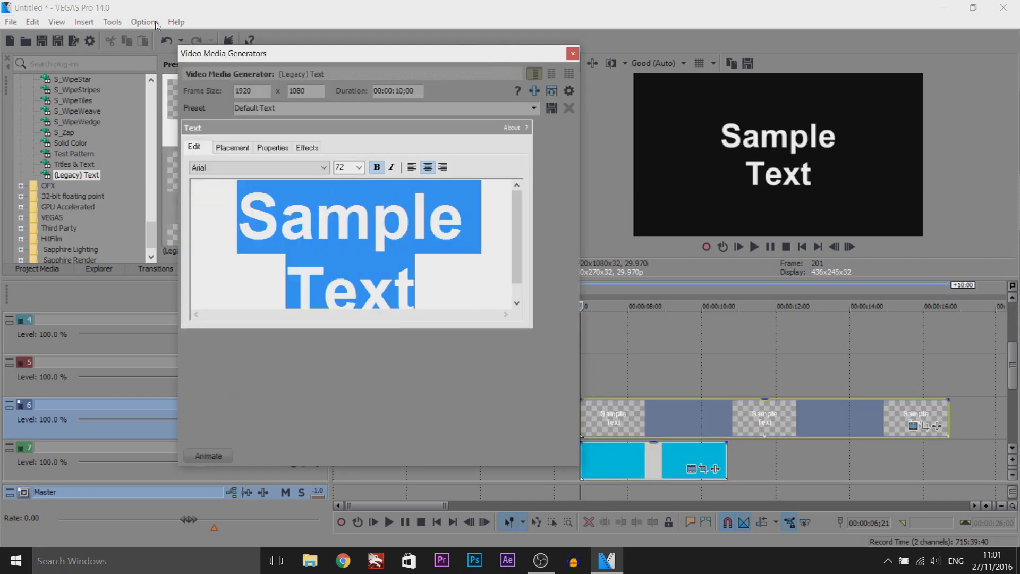
Step: Replace the sample text with SLIDER and set its font to Impact
text(SLIDE)
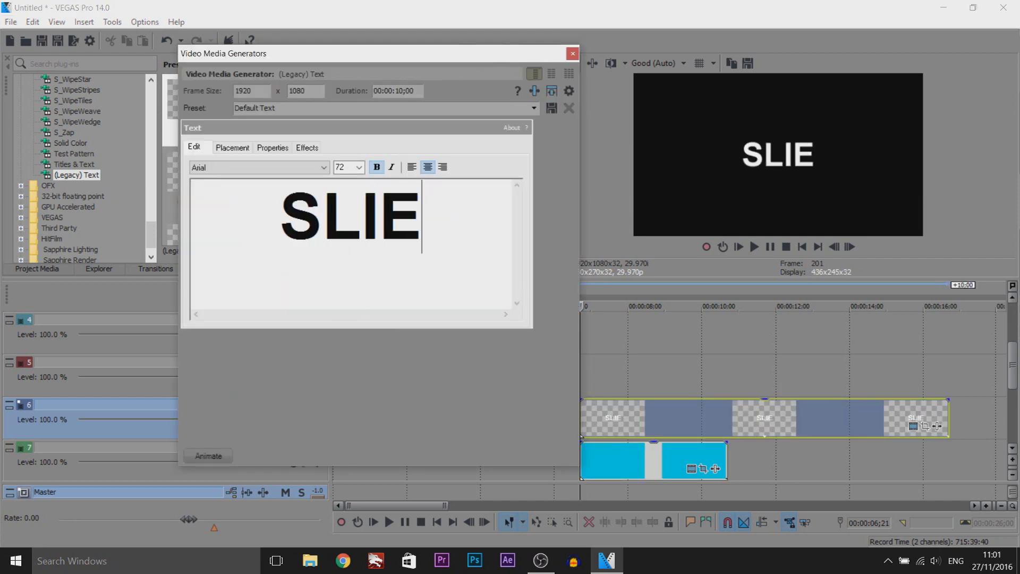
key(BackSpace)
text(DER)
key(ctrl+a)
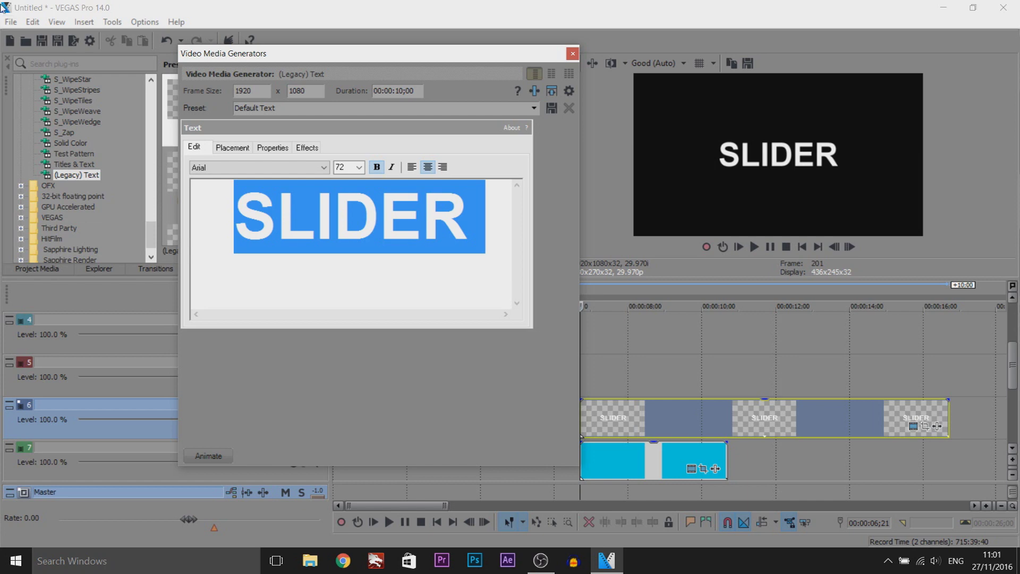
click(261, 169)
key(i)
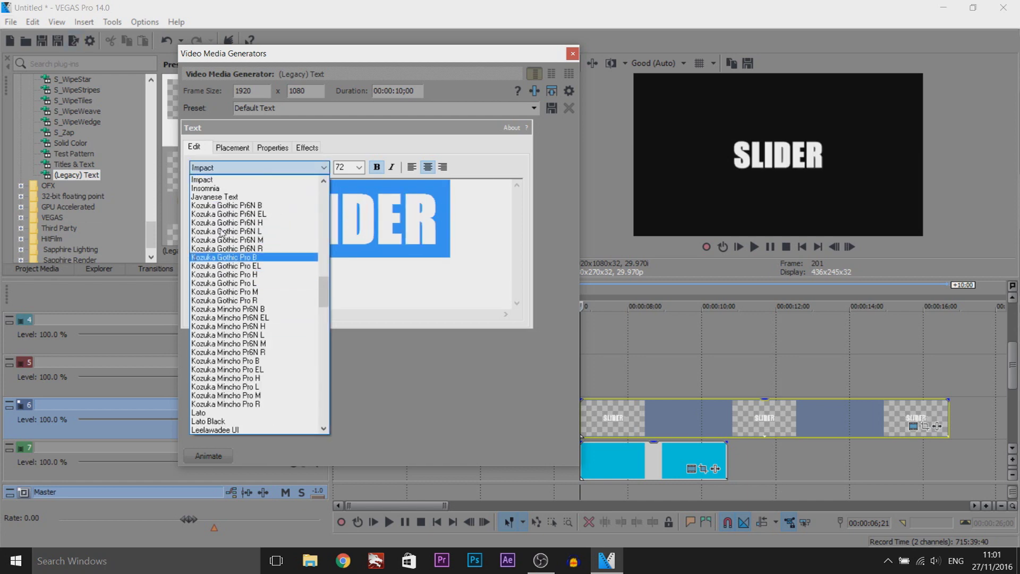
click(211, 179)
Step: Set the SLIDER text color to RGB 0, 213, 255 to match the blue stripes
click(273, 148)
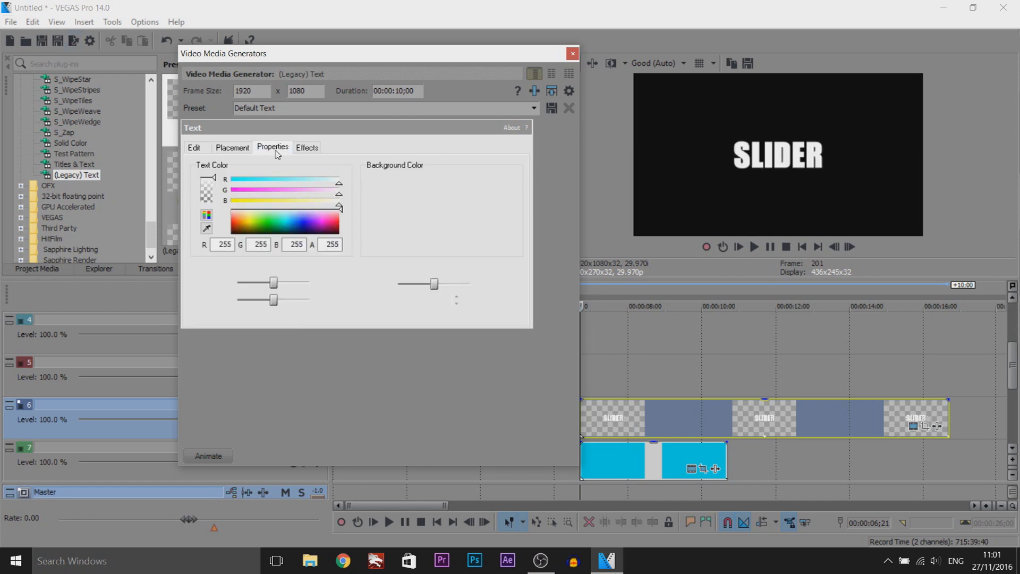
click(619, 465)
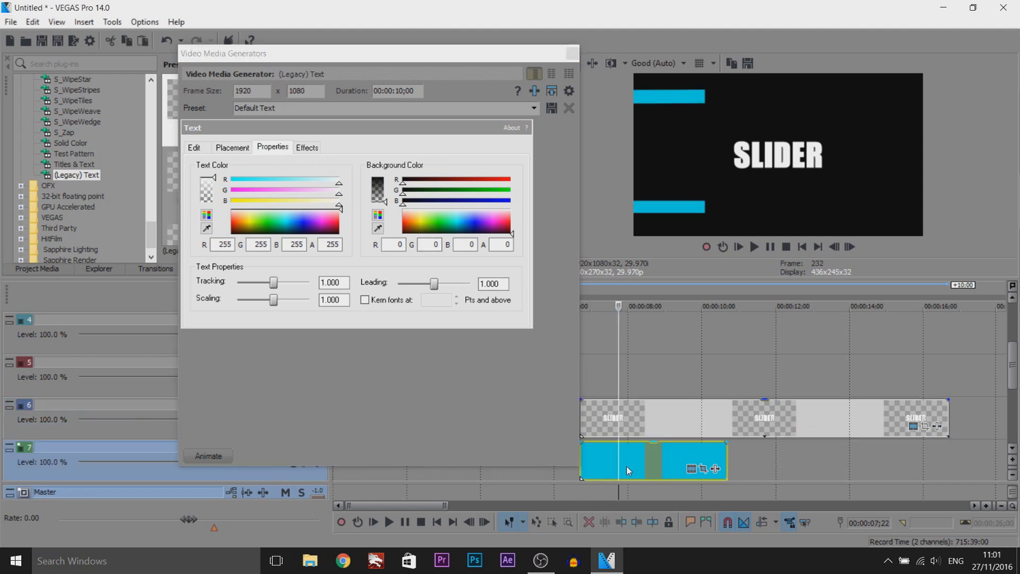
click(628, 465)
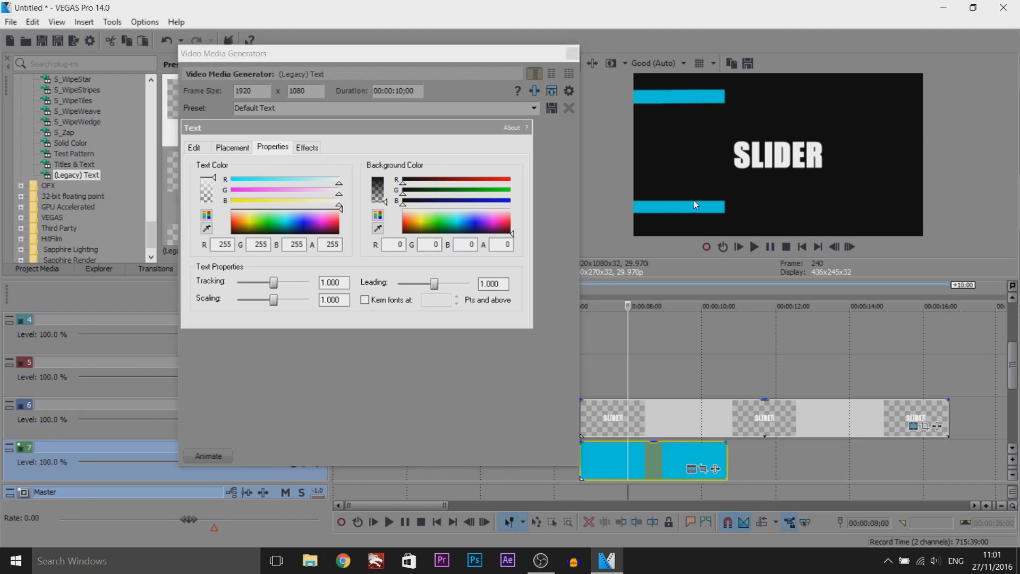
drag(290, 222, 290, 226)
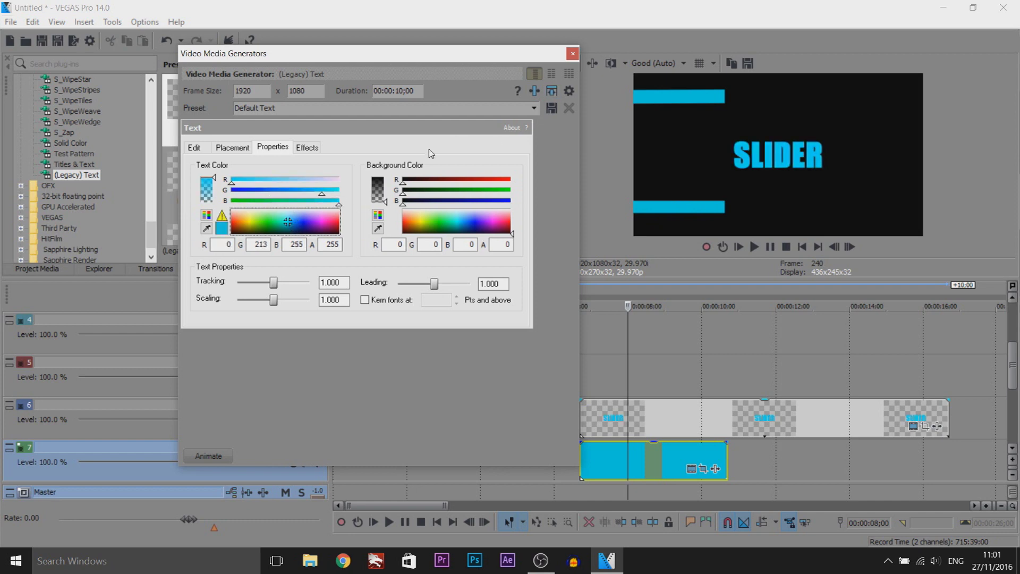
click(572, 54)
Step: Use Track Motion to place the SLIDER title just above the lower stripe at 00:00:06;21, at about X -666.75, Y -222.25
click(585, 421)
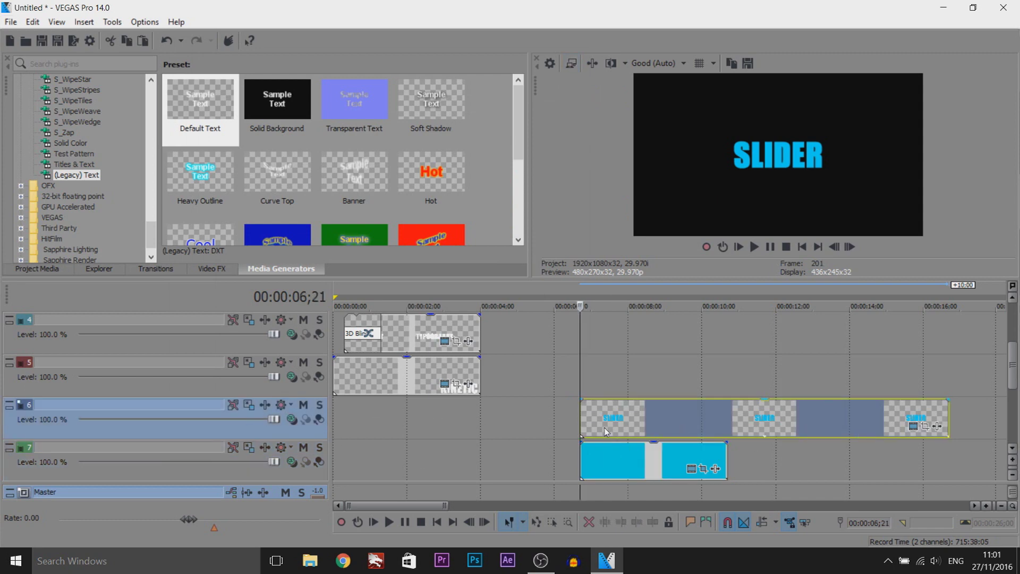
key(space)
drag(596, 306, 613, 306)
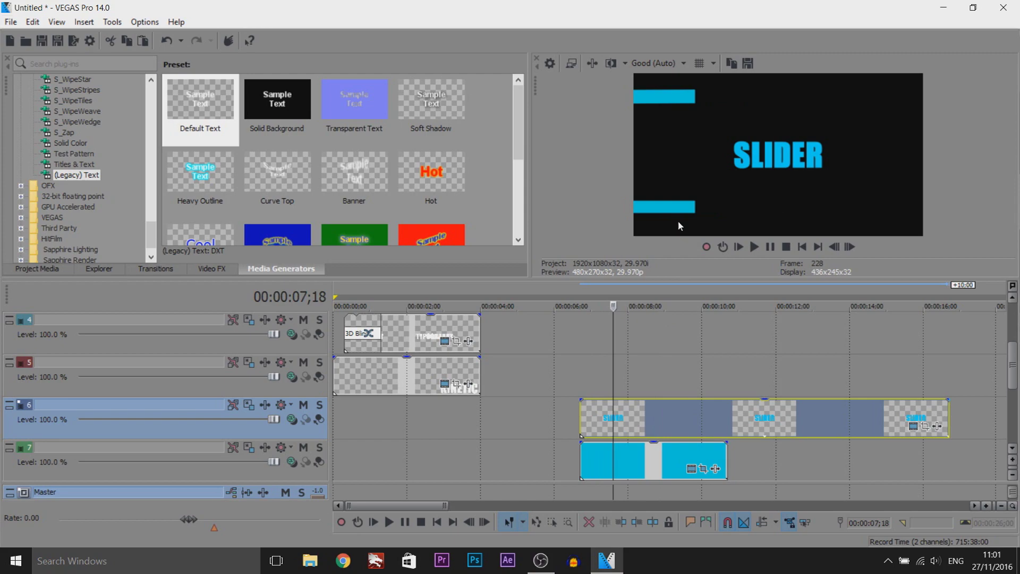
click(581, 425)
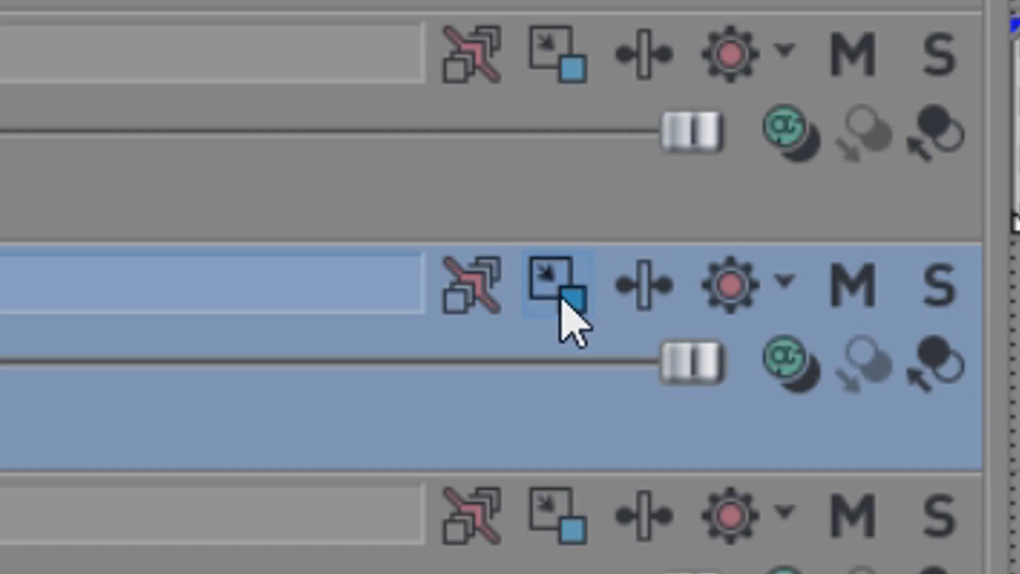
click(560, 290)
drag(354, 85, 111, 103)
drag(412, 229, 370, 244)
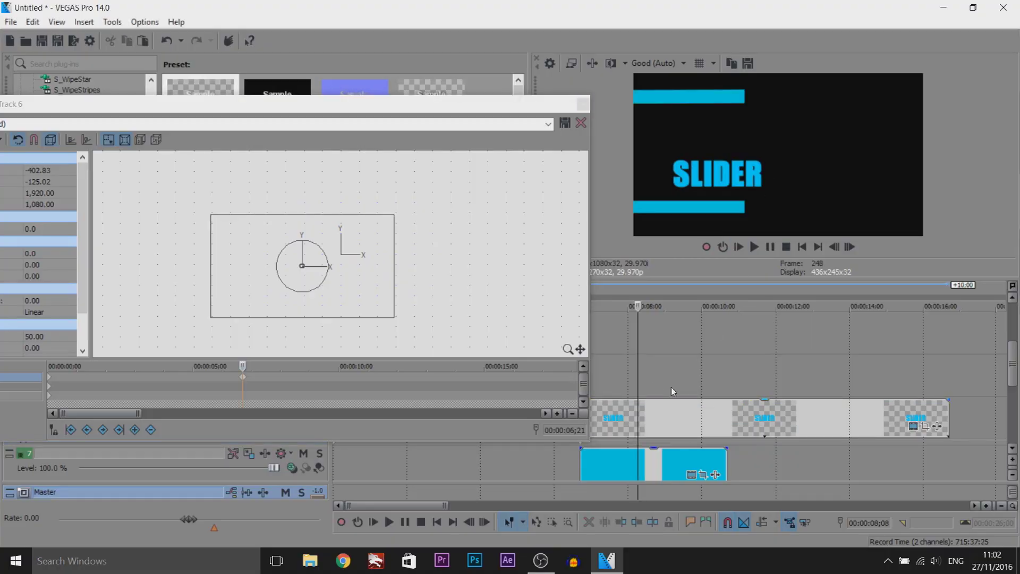
drag(366, 241, 342, 254)
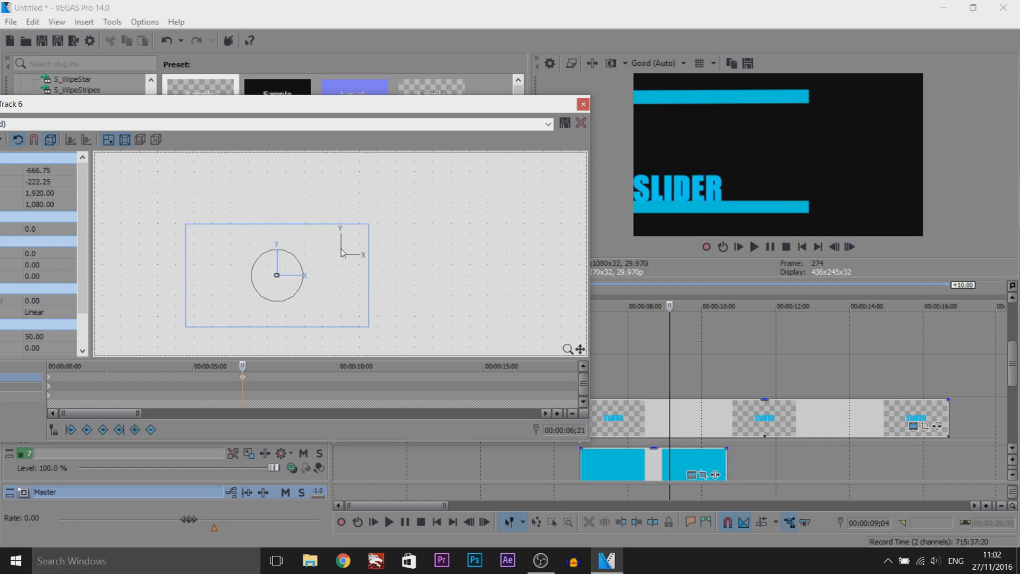
Step: Add a Track Motion keyframe at 00:00:10;14 with the SLIDER title moved horizontally to about X 569.52
drag(670, 426, 717, 432)
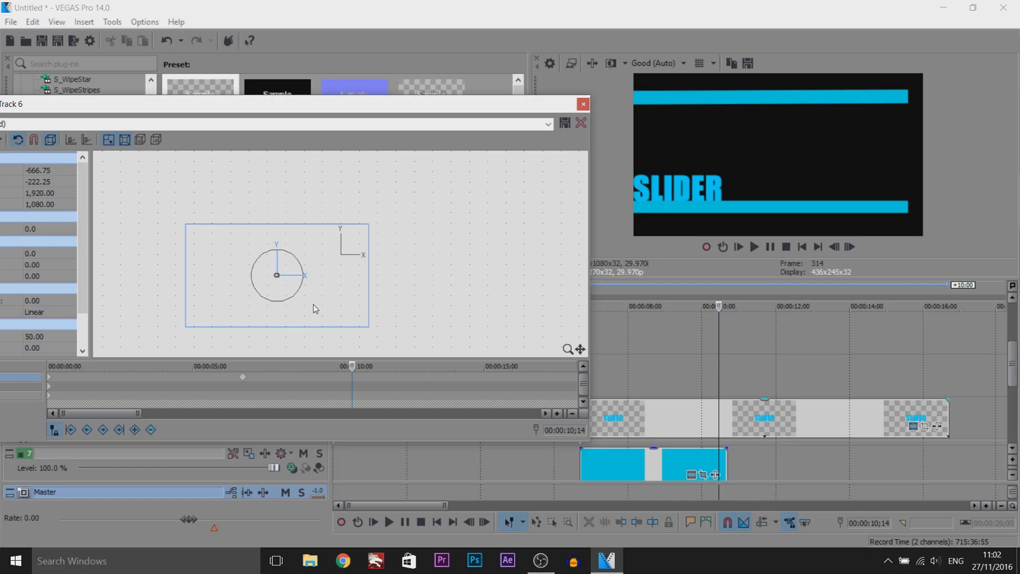
drag(313, 304, 429, 304)
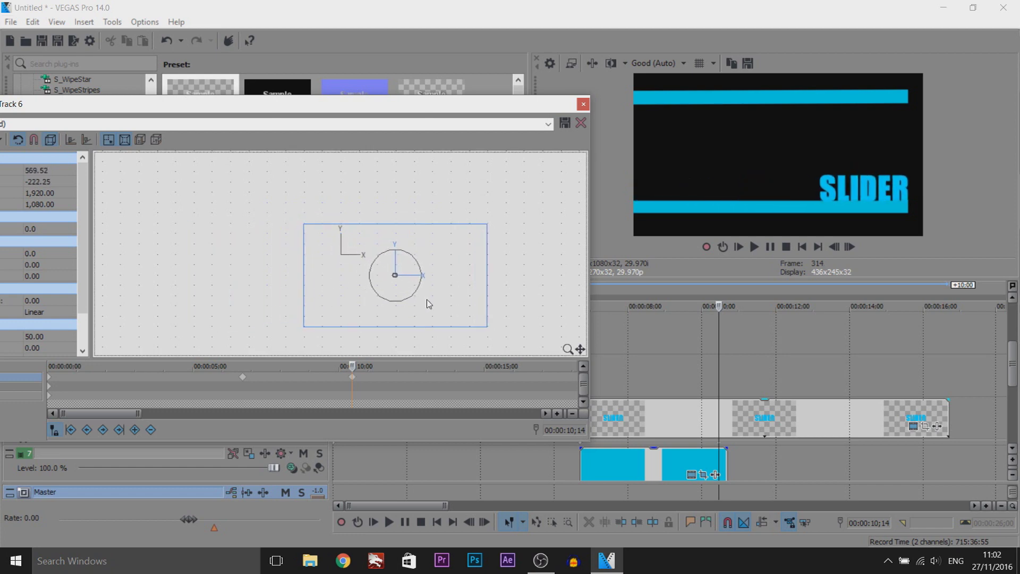
click(312, 381)
drag(308, 377, 367, 388)
Step: Move the SLIDER title out of frame to about X -1,465.47 at the 00:00:06;21 keyframe and preview the slide
click(242, 377)
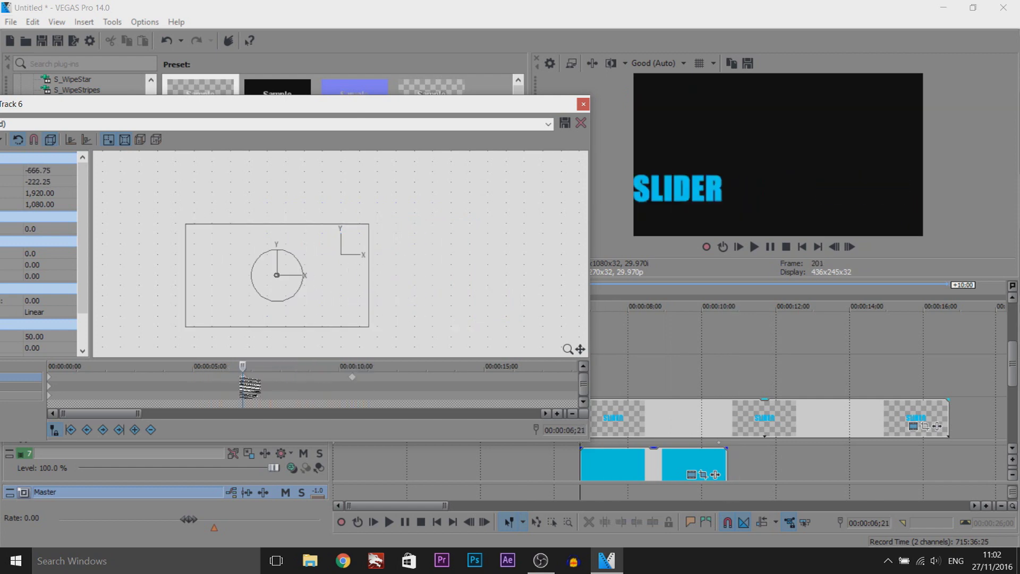
click(322, 304)
drag(329, 304, 255, 304)
click(771, 246)
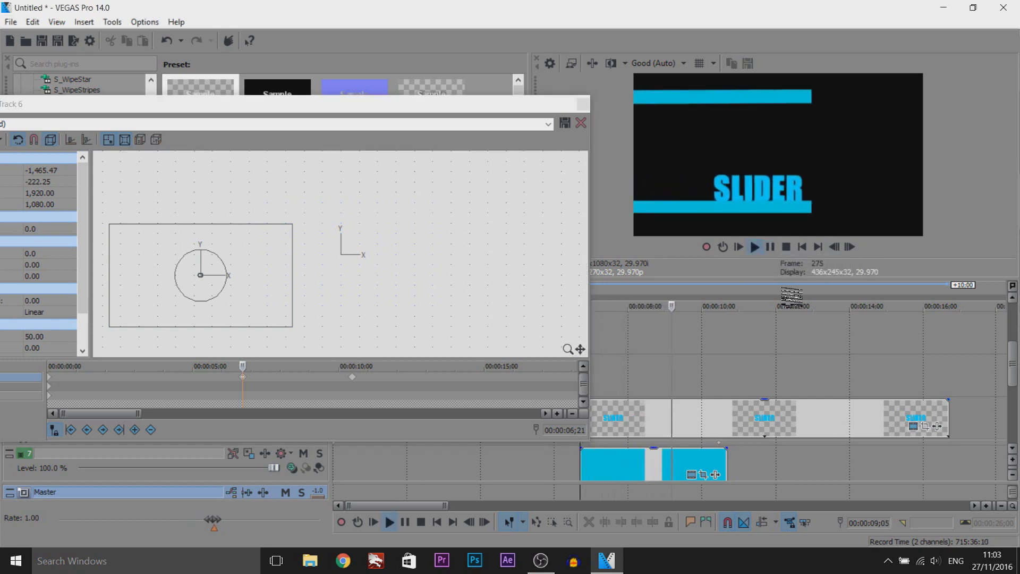
click(771, 252)
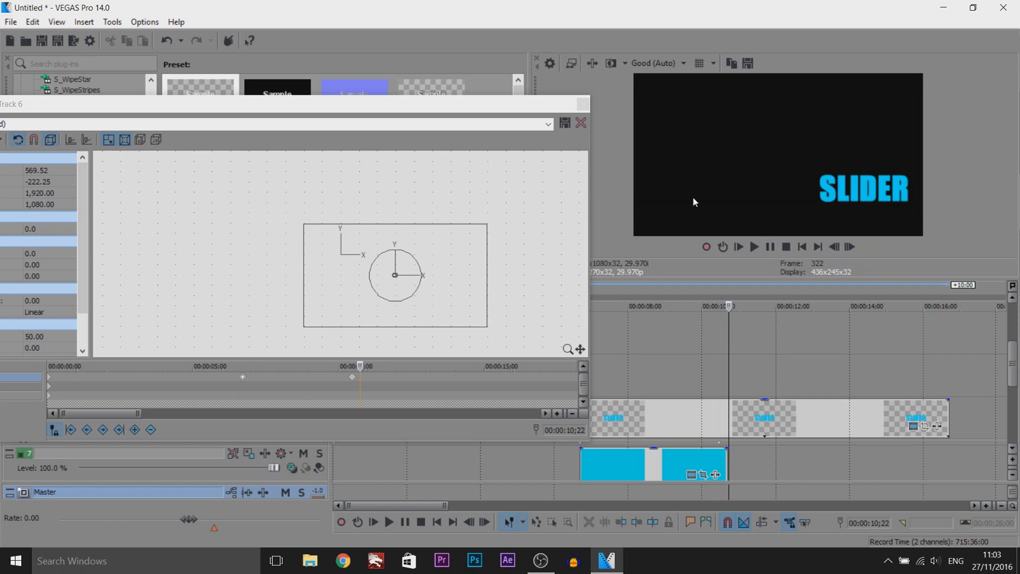
click(583, 103)
scroll(733, 465, down, 2)
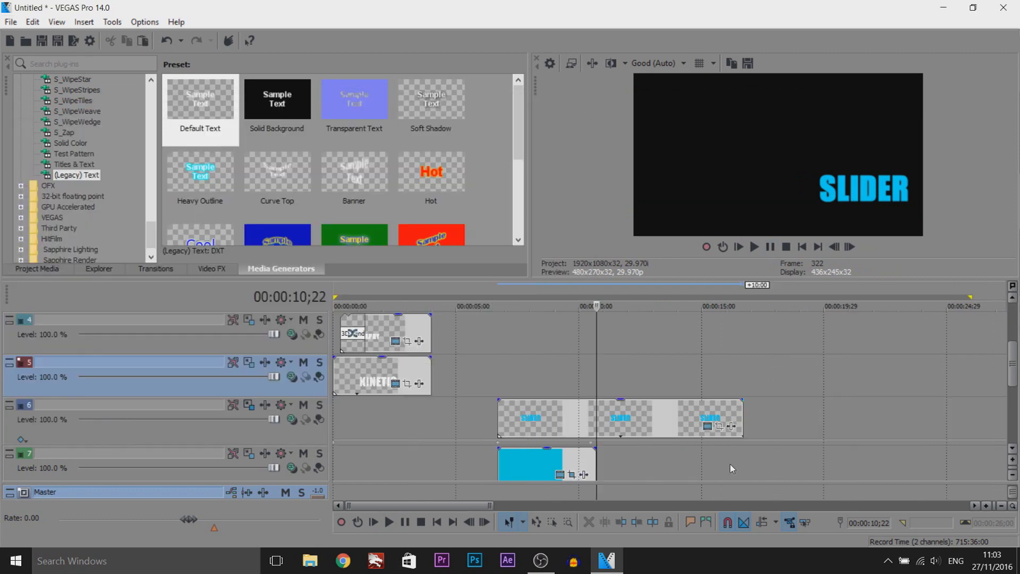
Step: Extend the blue stripe event on track 7 to the end of the SLIDER title event and preview the animation
click(594, 456)
drag(594, 455, 743, 456)
click(499, 366)
key(space)
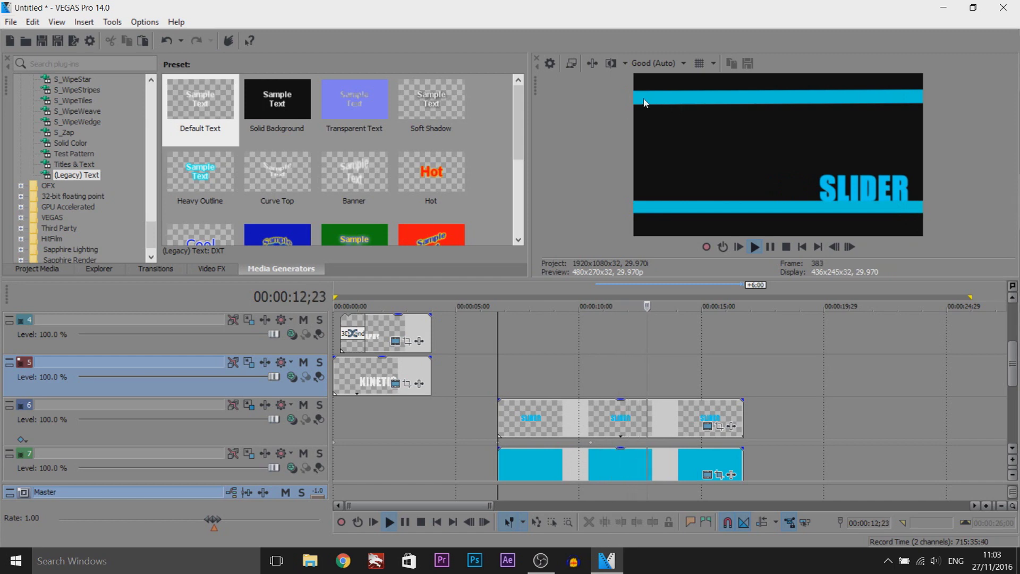
key(Return)
drag(702, 388, 610, 393)
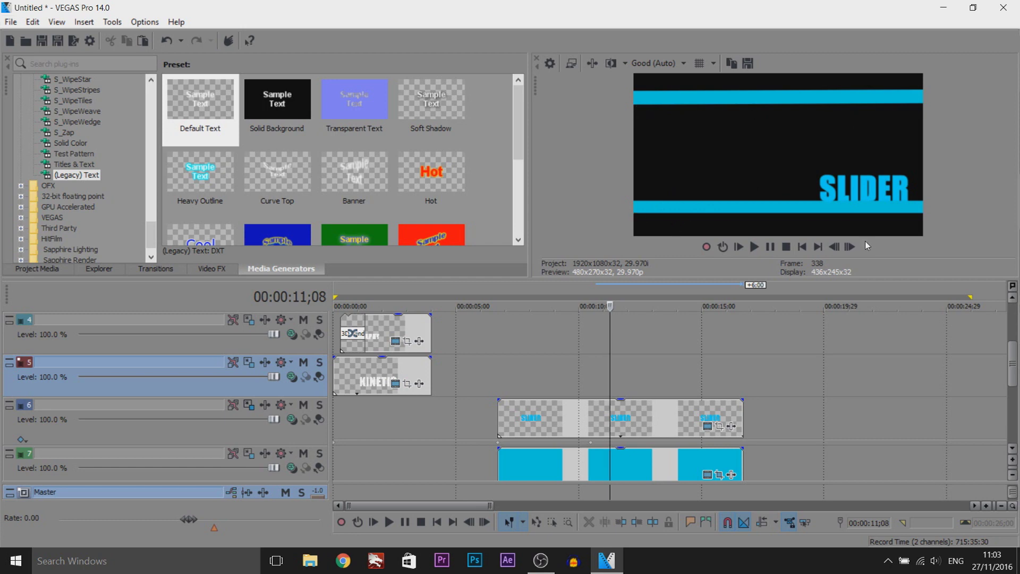
Step: Restore the SLIDER title's Track Motion box to its default centered position at 00:00:10;20
click(595, 419)
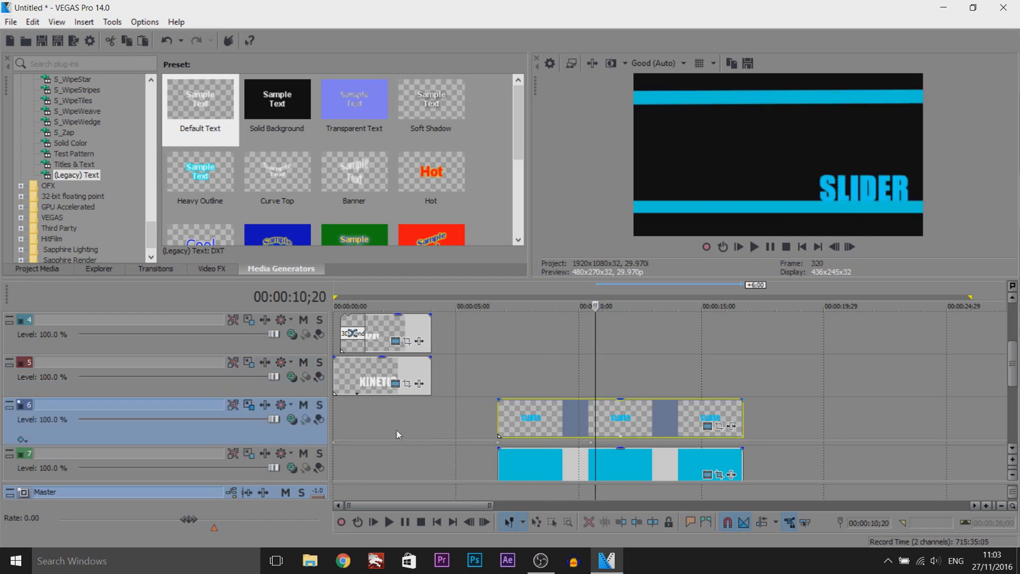
click(248, 406)
right_click(405, 269)
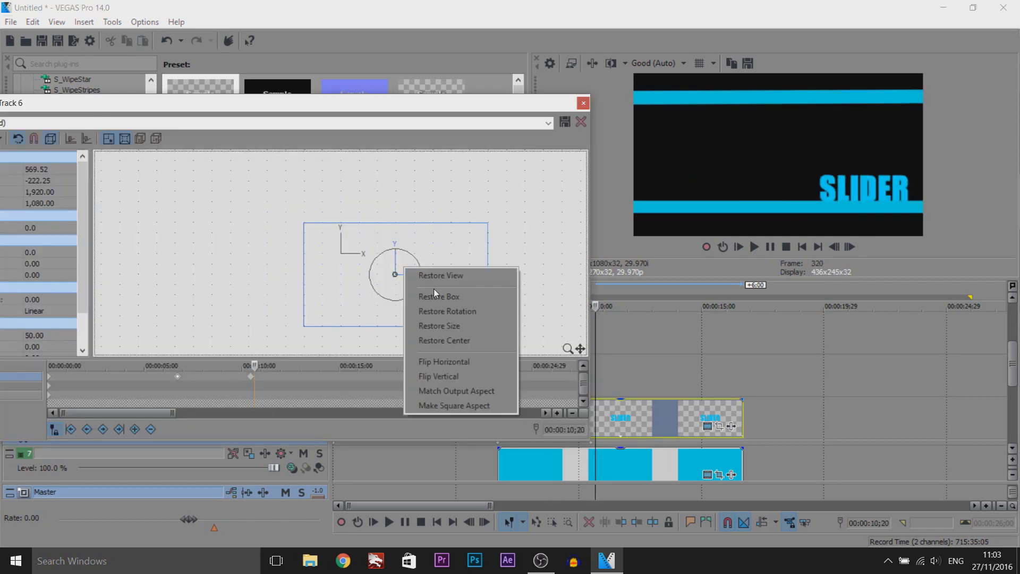
click(439, 296)
click(583, 103)
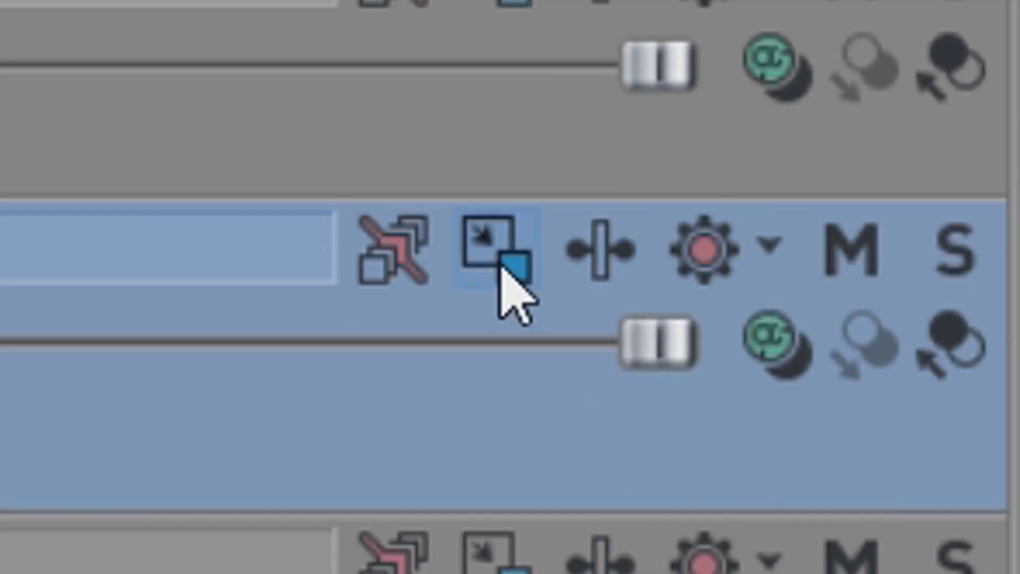
Step: Rotate the SLIDER title to about -31.9 degrees in Track Motion at 00:00:10;20
click(249, 407)
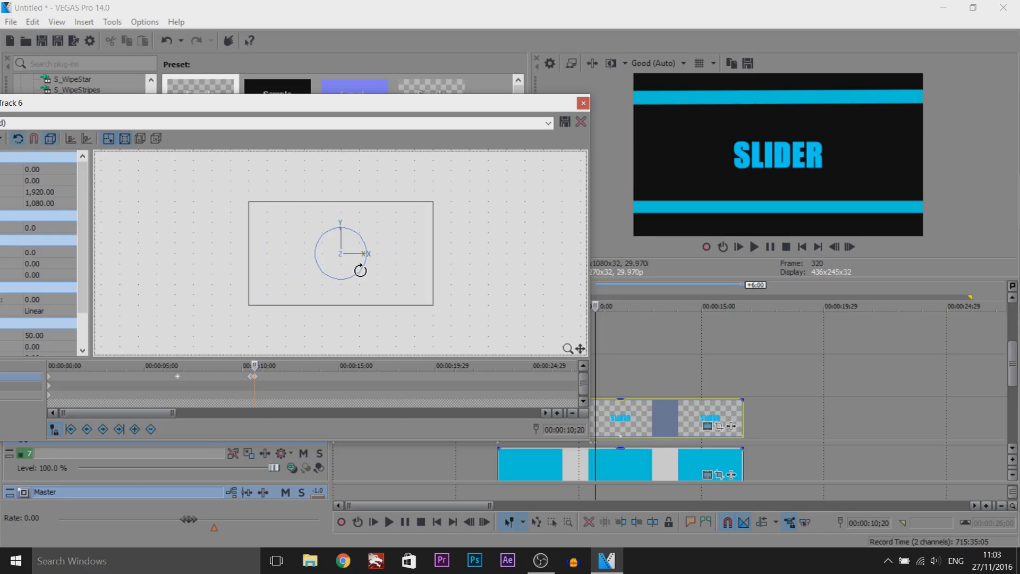
drag(359, 266, 393, 257)
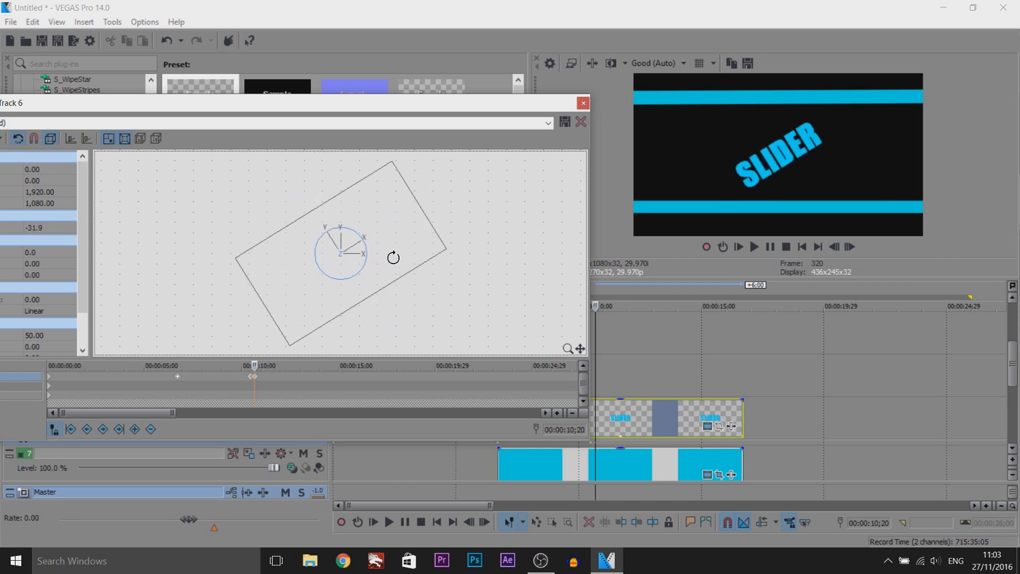
click(582, 105)
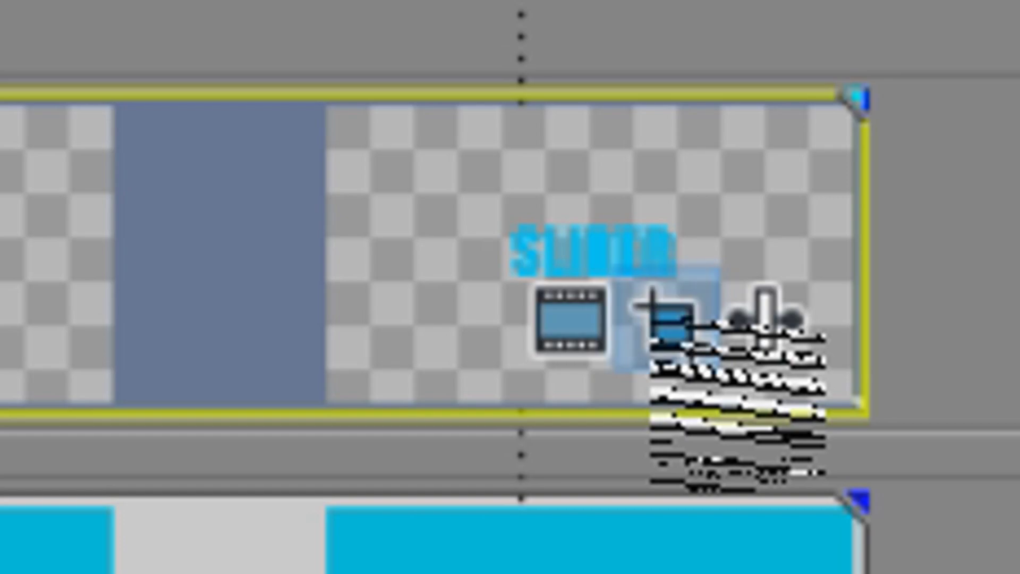
Step: Open Event Pan/Crop for the SLIDER text event and rotate its crop frame freehand
click(668, 323)
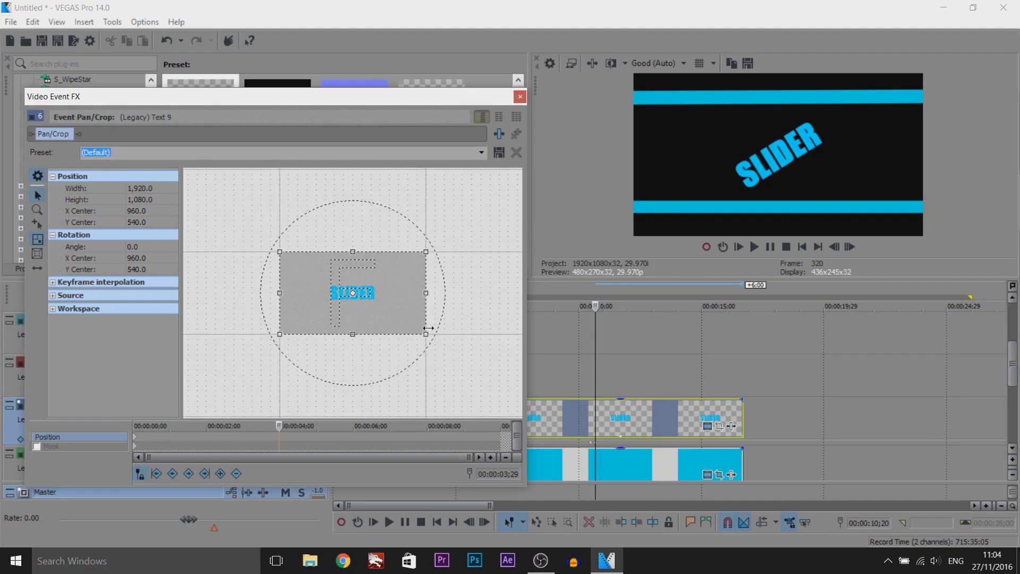
drag(444, 284, 432, 371)
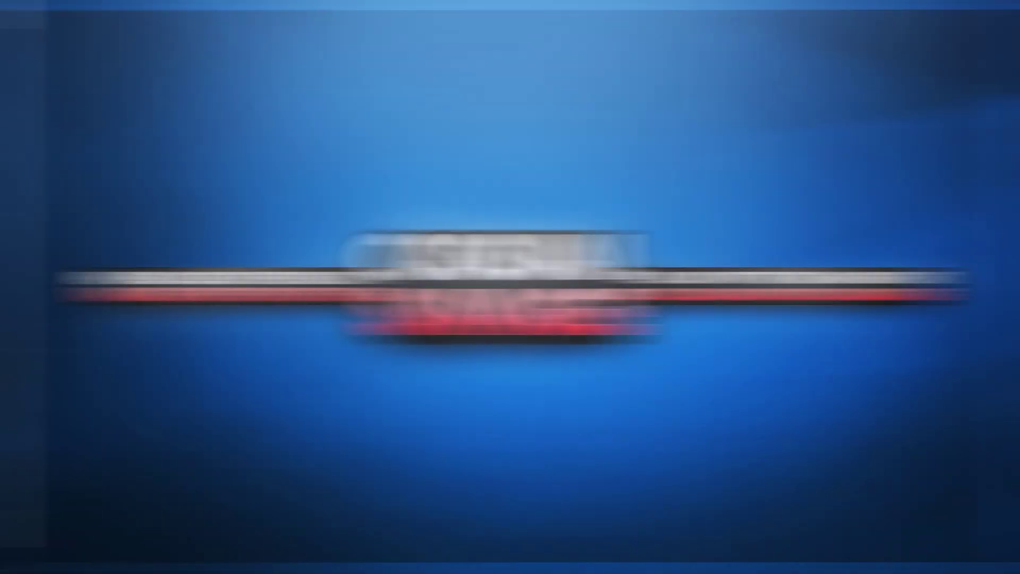